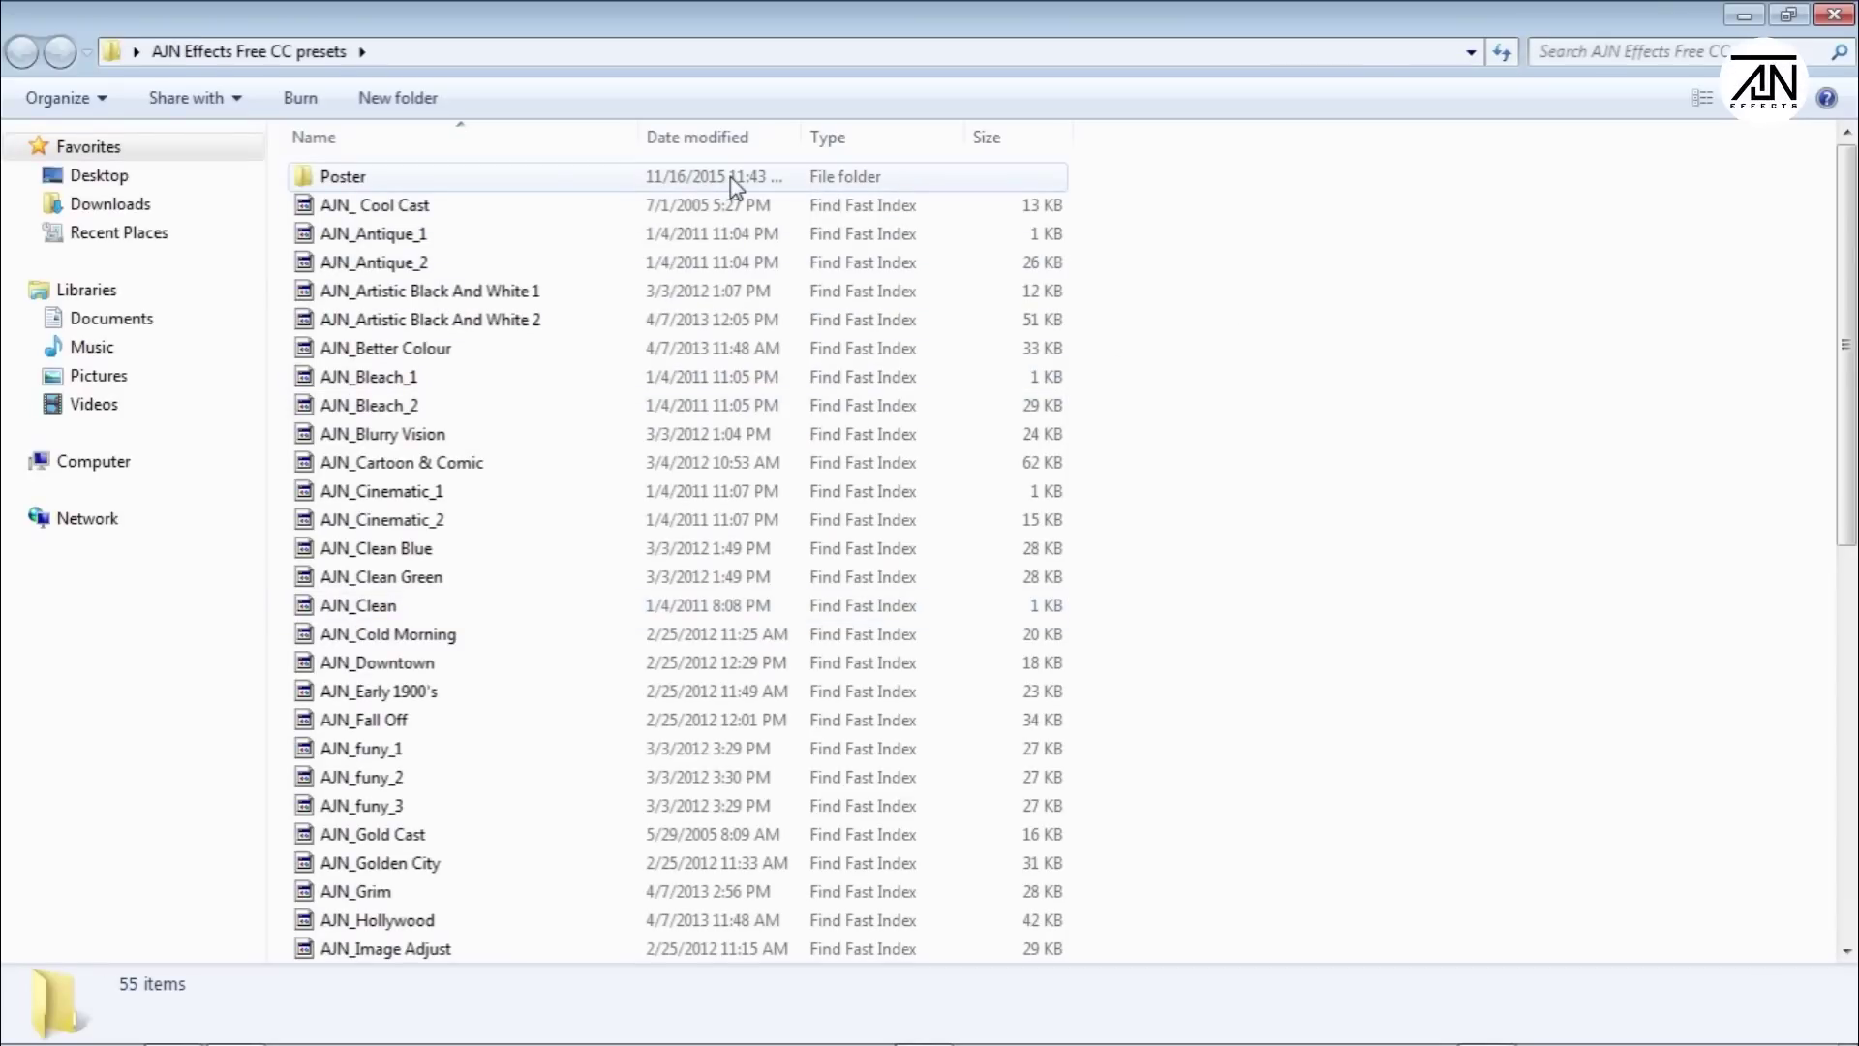
{"action": "double_click", "coordinate": [733, 187]}
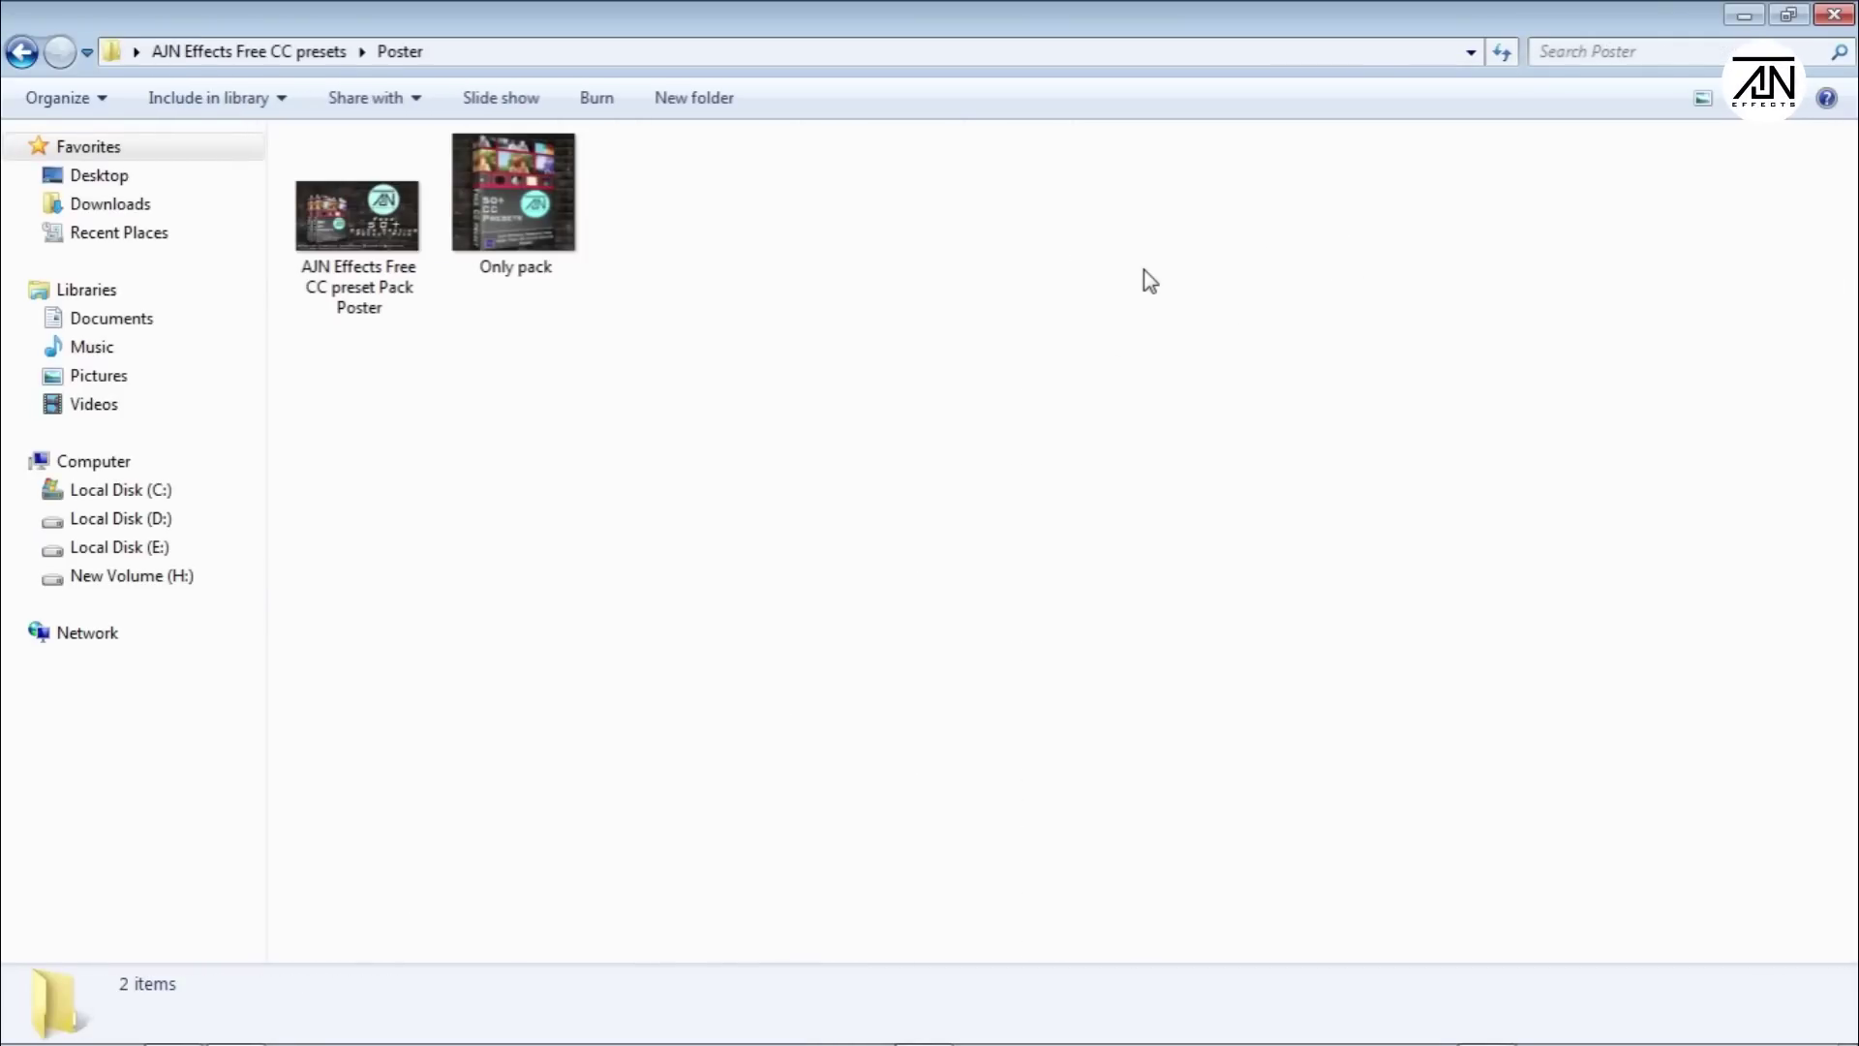
{"action": "key", "text": "BackSpace"}
{"action": "left_click_drag", "start_coordinate": [1854, 276], "coordinate": [1854, 671]}
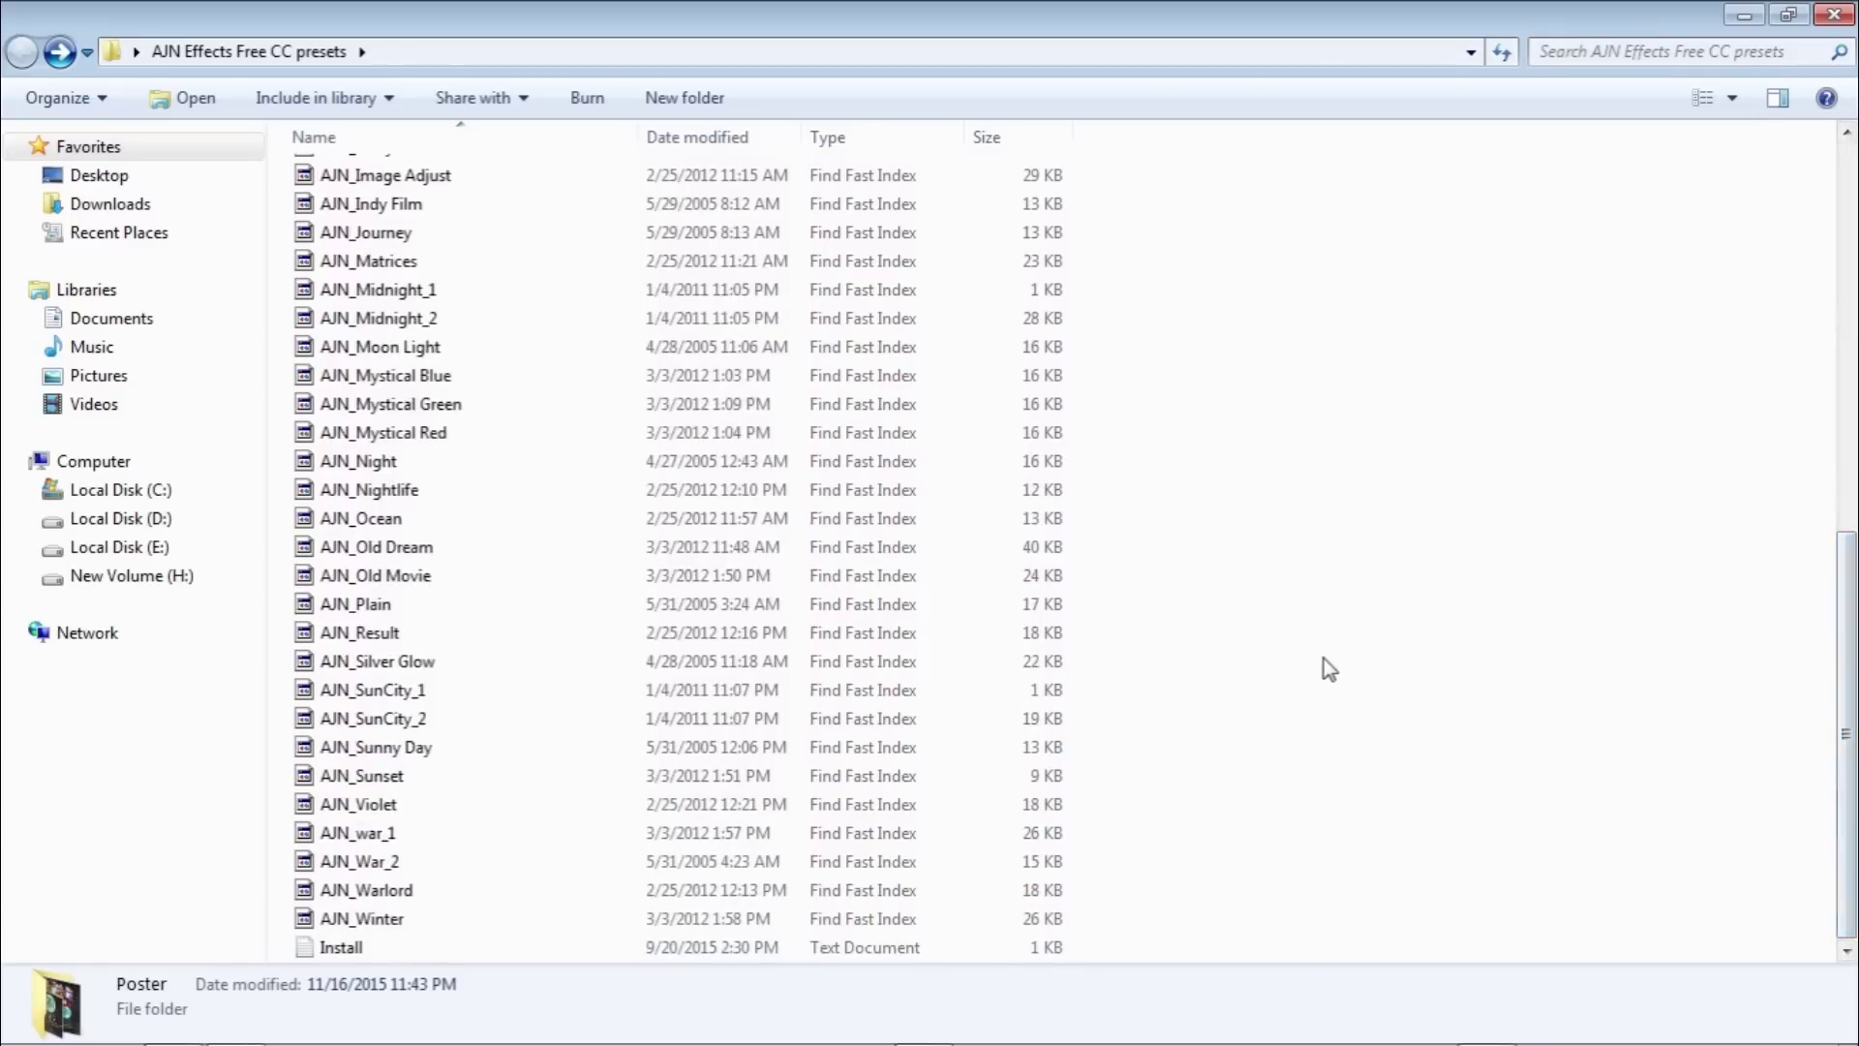
{"action": "mouse_move", "coordinate": [1324, 668]}
{"action": "left_mouse_down"}
{"action": "mouse_move", "coordinate": [532, 139]}
{"action": "mouse_move", "coordinate": [1187, 461]}
{"action": "mouse_move", "coordinate": [1119, 552]}
{"action": "left_mouse_up"}
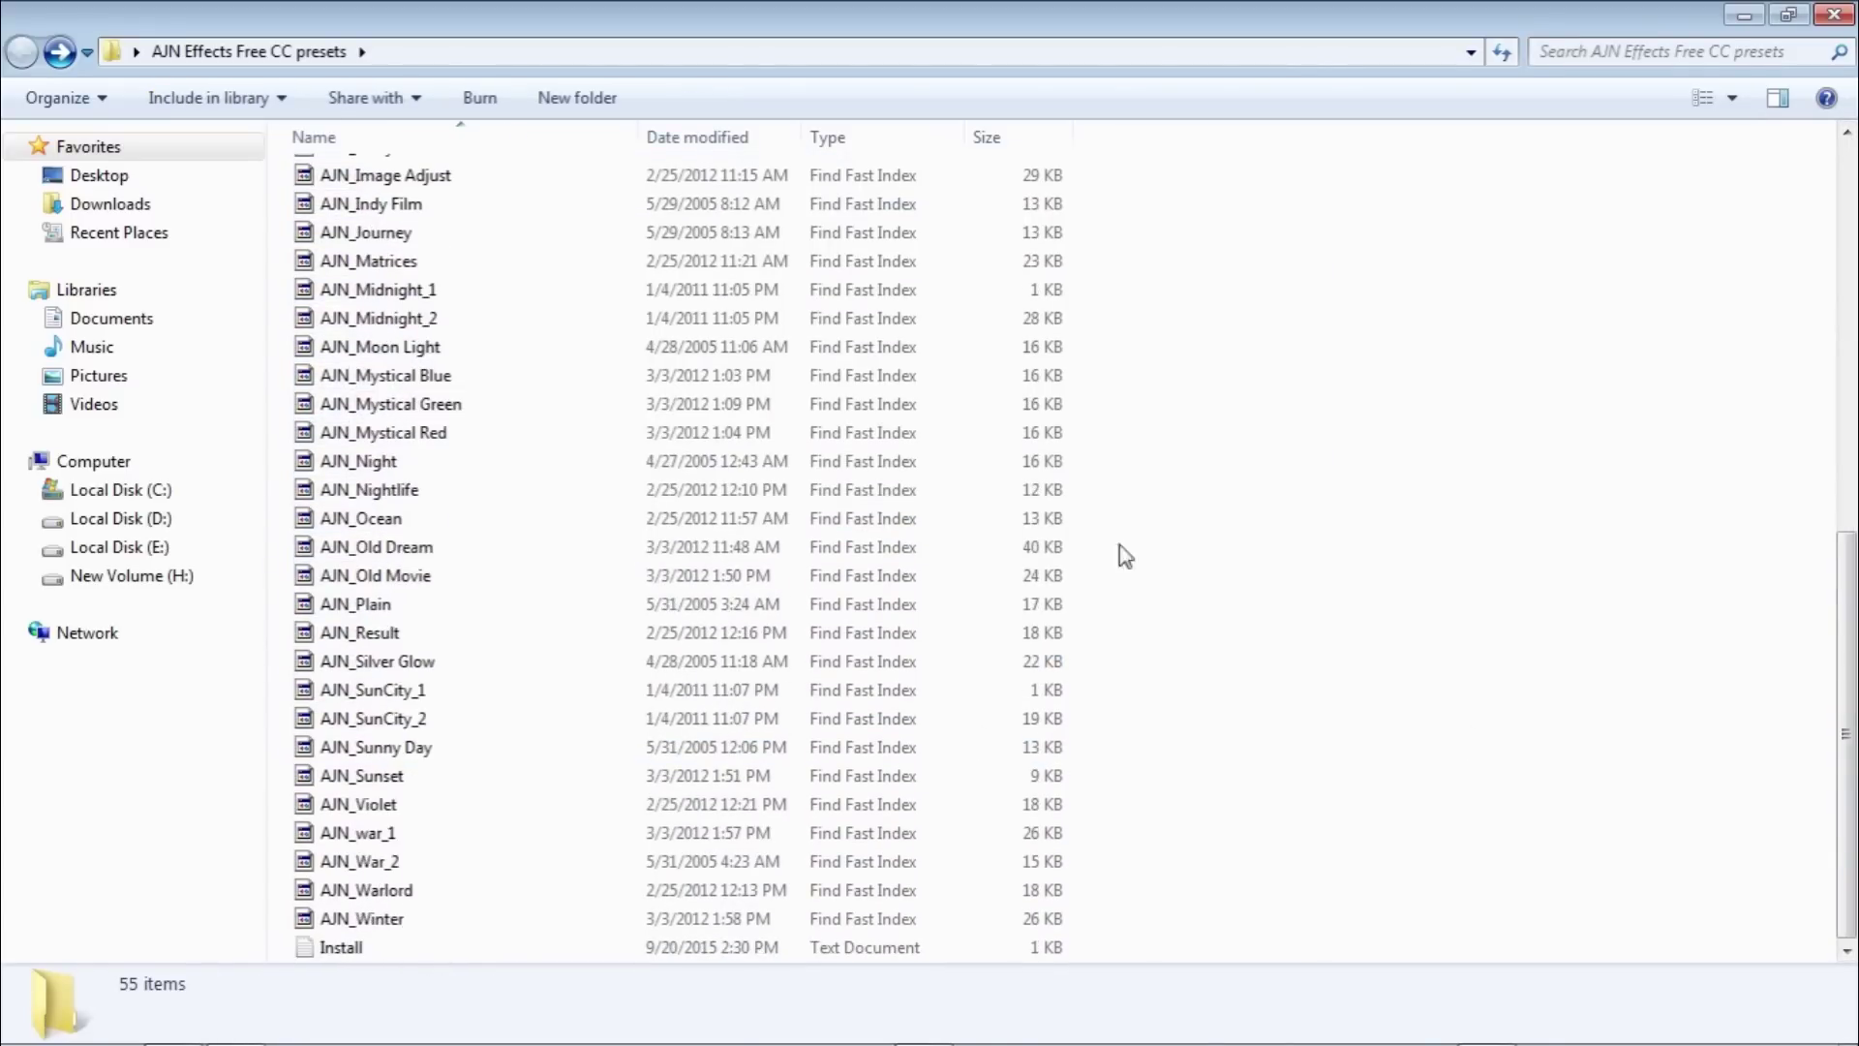
{"action": "double_click", "coordinate": [349, 947]}
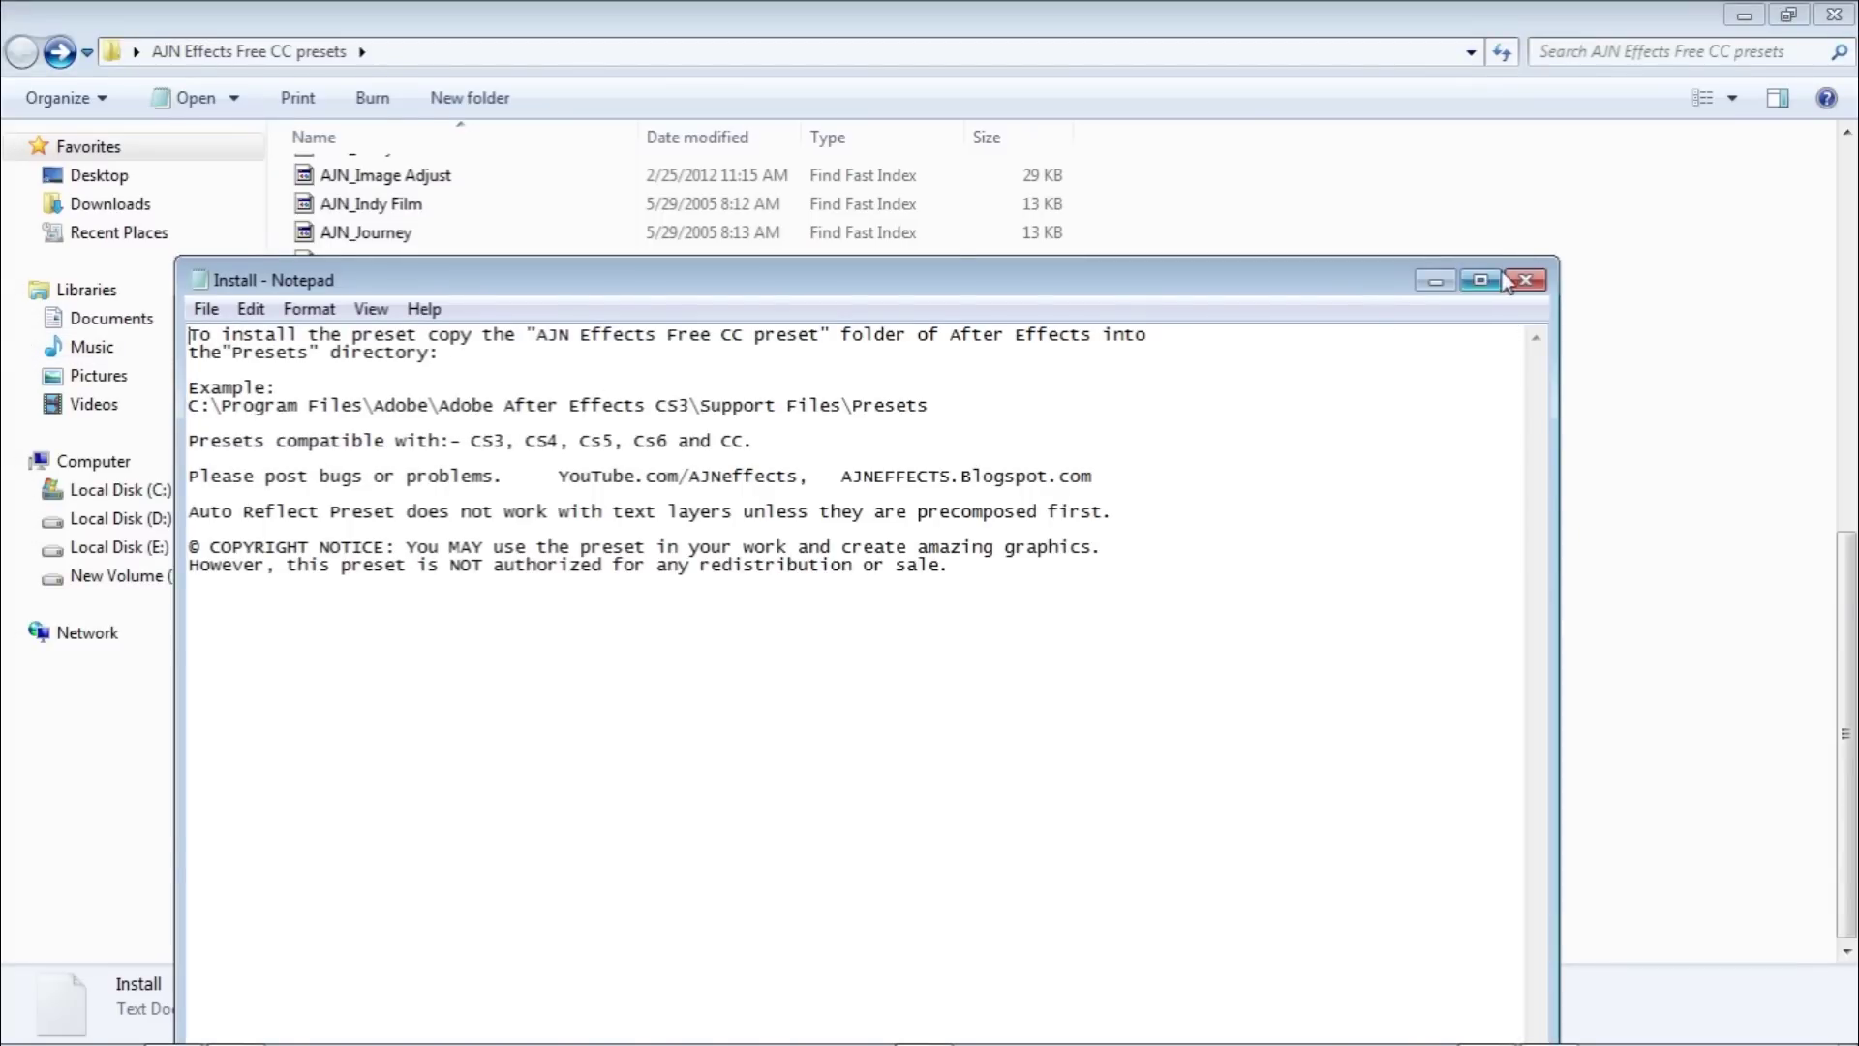
{"action": "left_click", "coordinate": [1525, 287]}
{"action": "scroll", "coordinate": [1364, 353], "scroll_direction": "up", "scroll_amount": 3}
{"action": "scroll", "coordinate": [1371, 368], "scroll_direction": "up", "scroll_amount": 6}
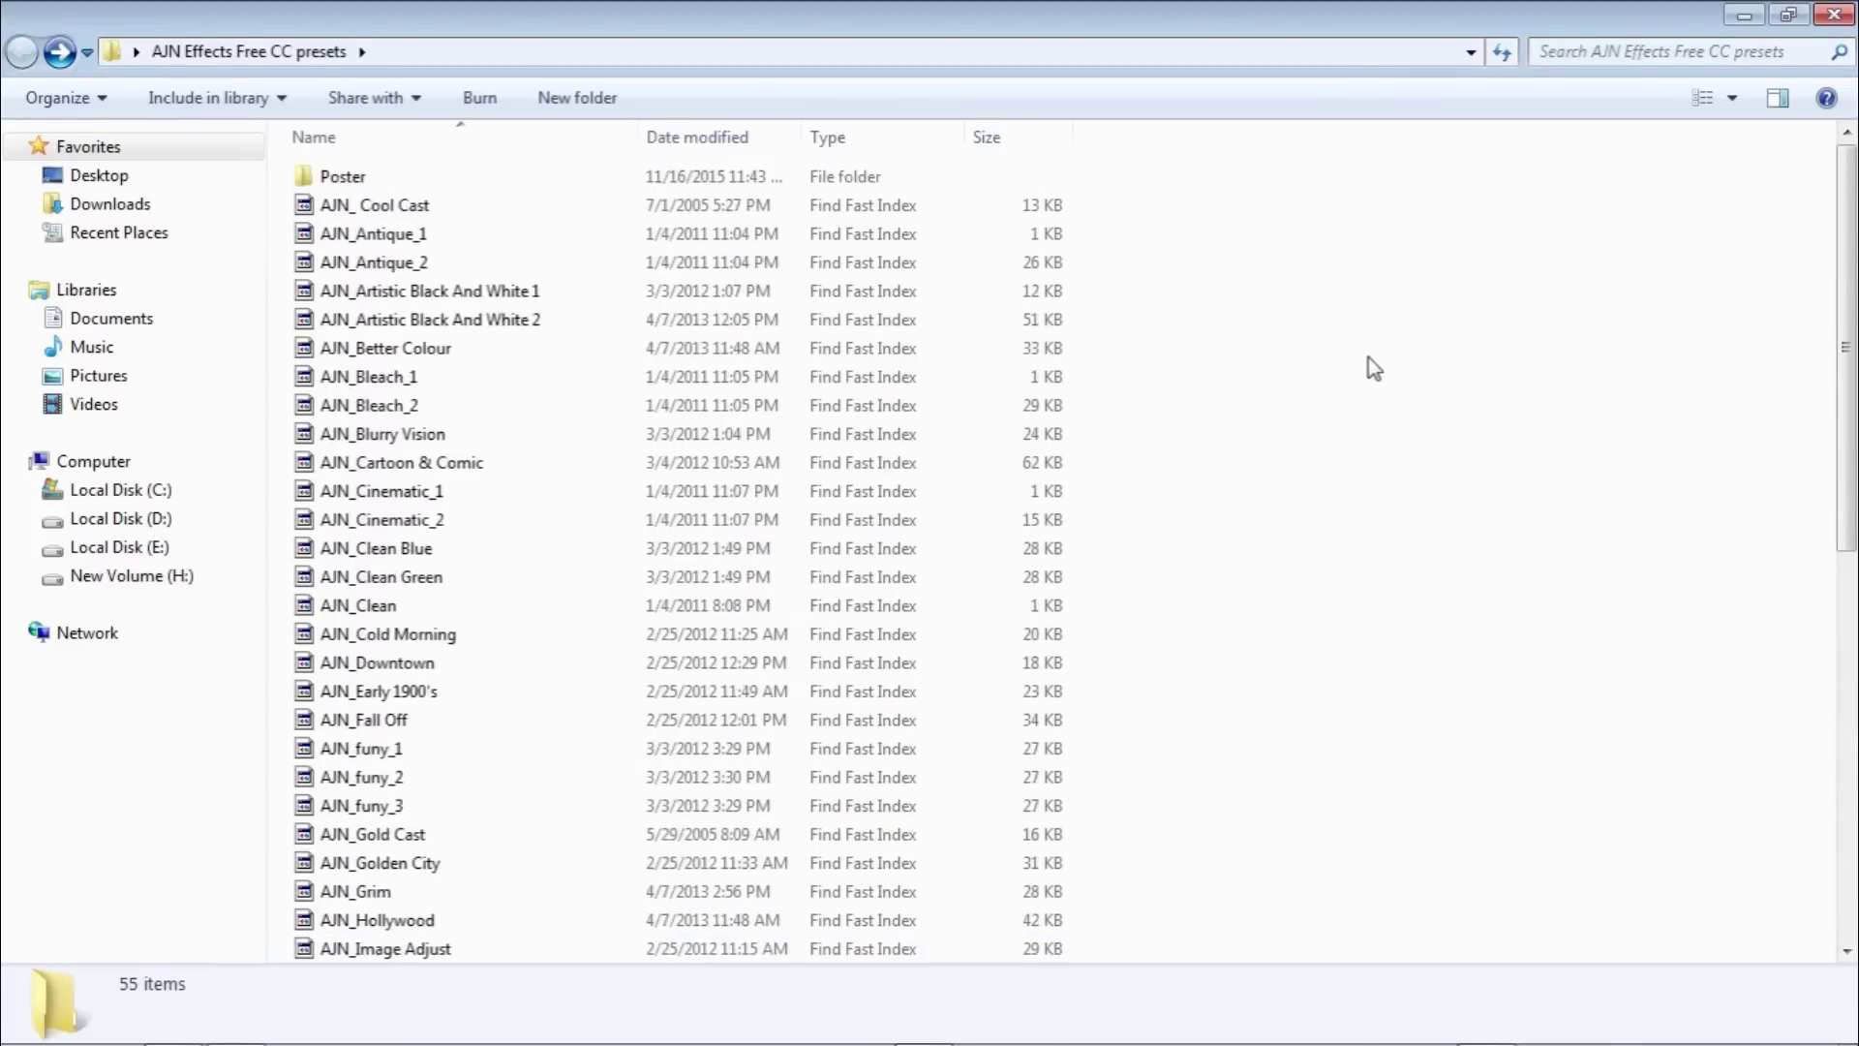
{"action": "scroll", "coordinate": [1015, 399], "scroll_direction": "down", "scroll_amount": 4}
{"action": "scroll", "coordinate": [1006, 424], "scroll_direction": "down", "scroll_amount": 4}
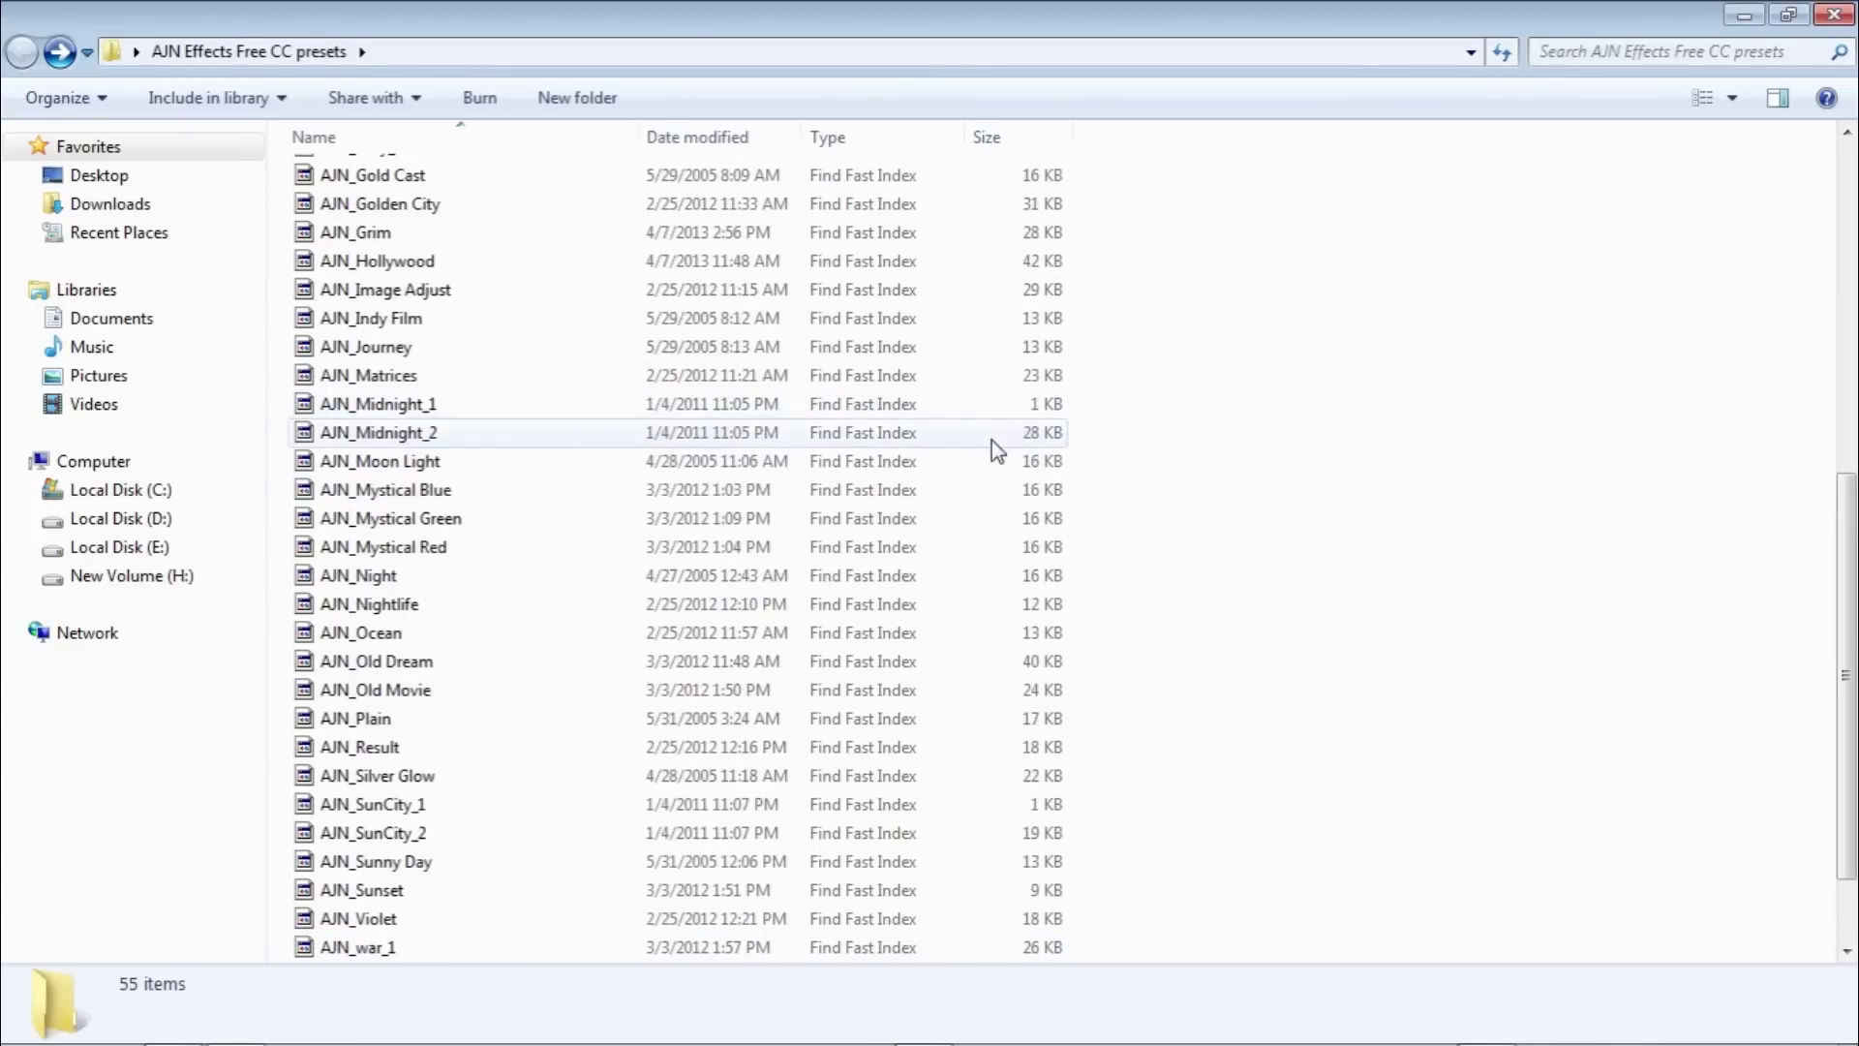
{"action": "scroll", "coordinate": [813, 553], "scroll_direction": "down", "scroll_amount": 2}
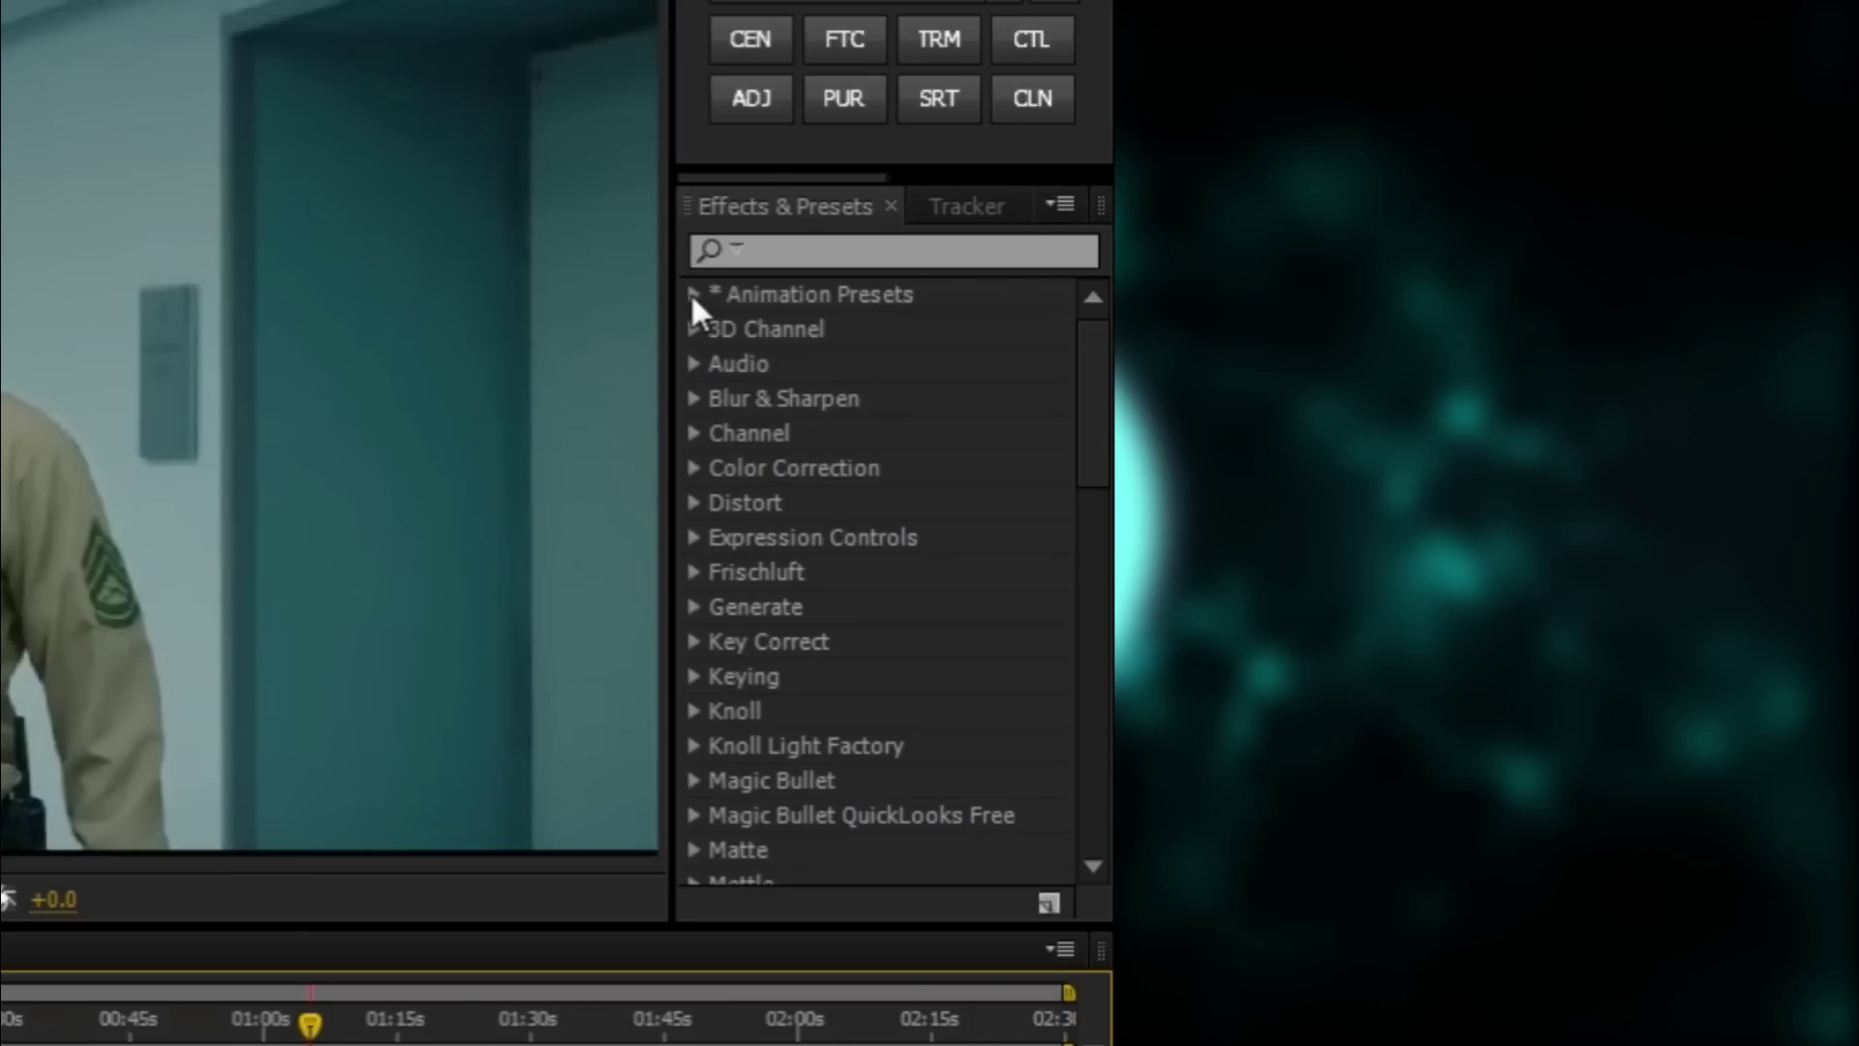
Expand Animation Presets > Presets > AJN Effects Free CC presets, widening the list so names show
{"action": "left_click", "coordinate": [691, 293]}
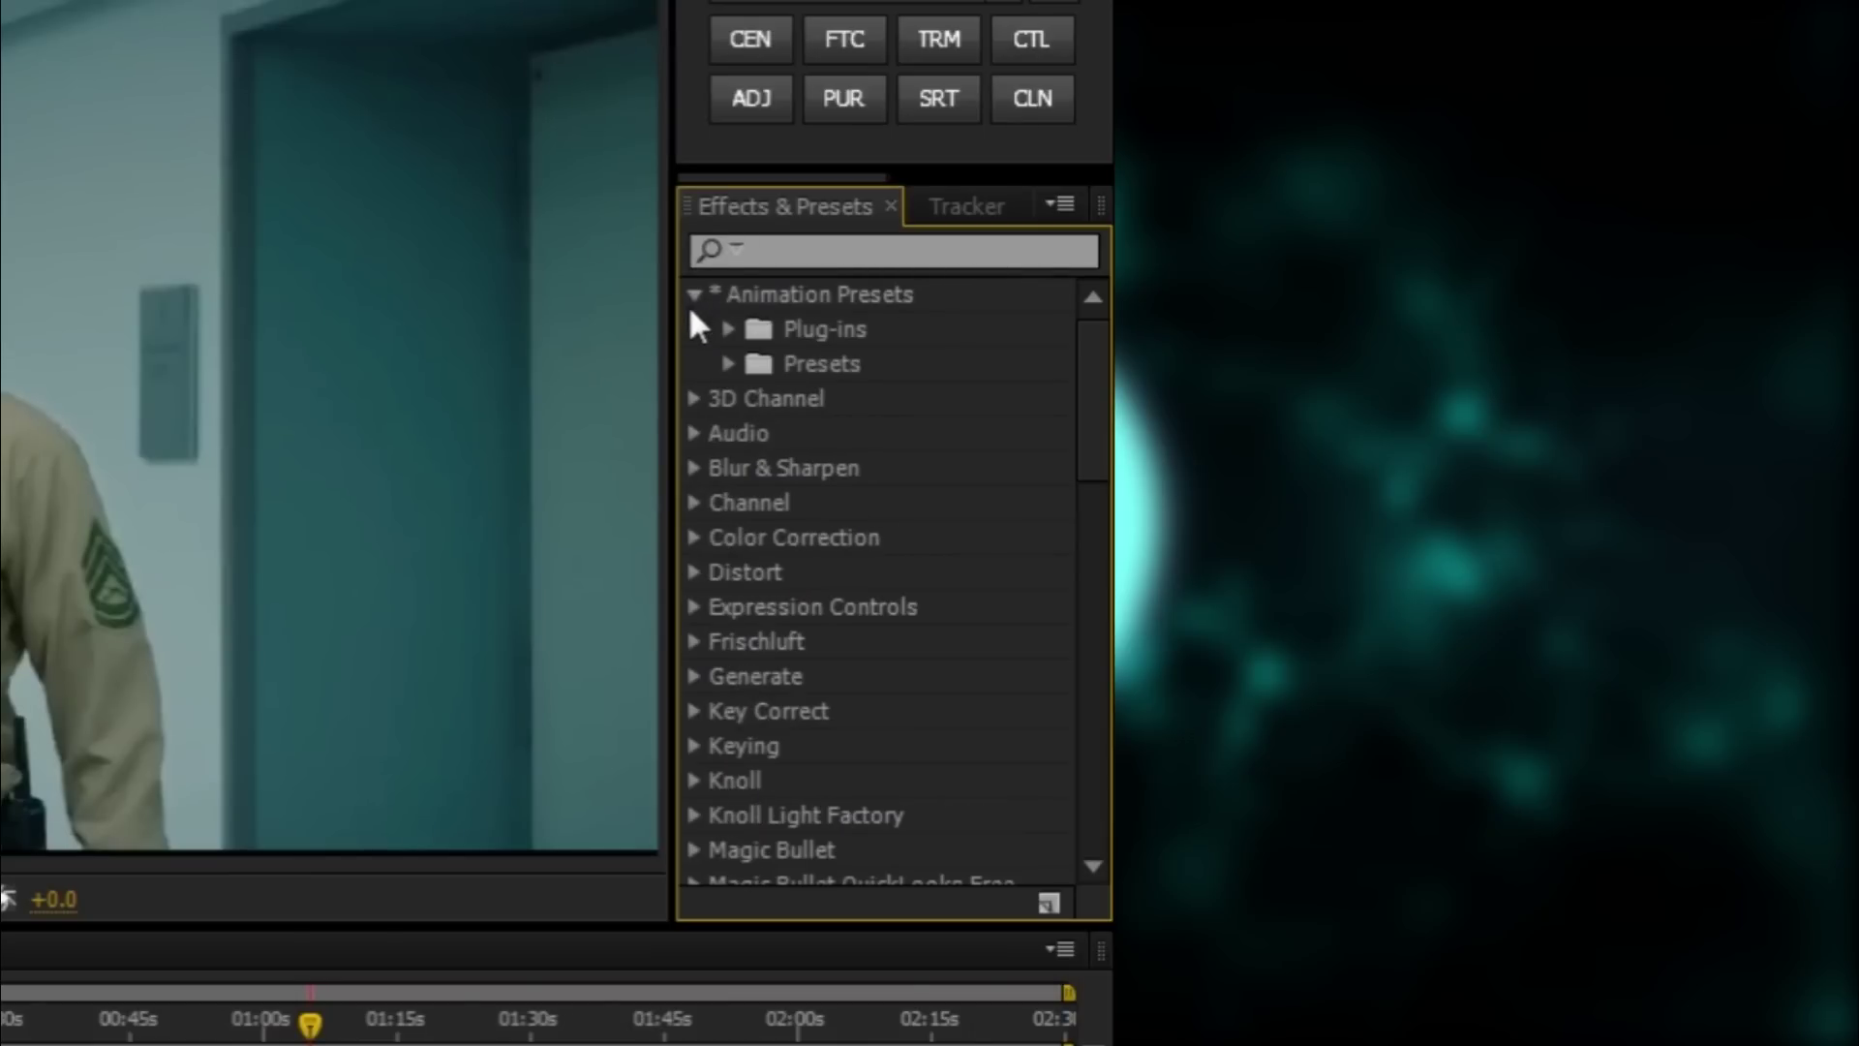
{"action": "left_click", "coordinate": [729, 363]}
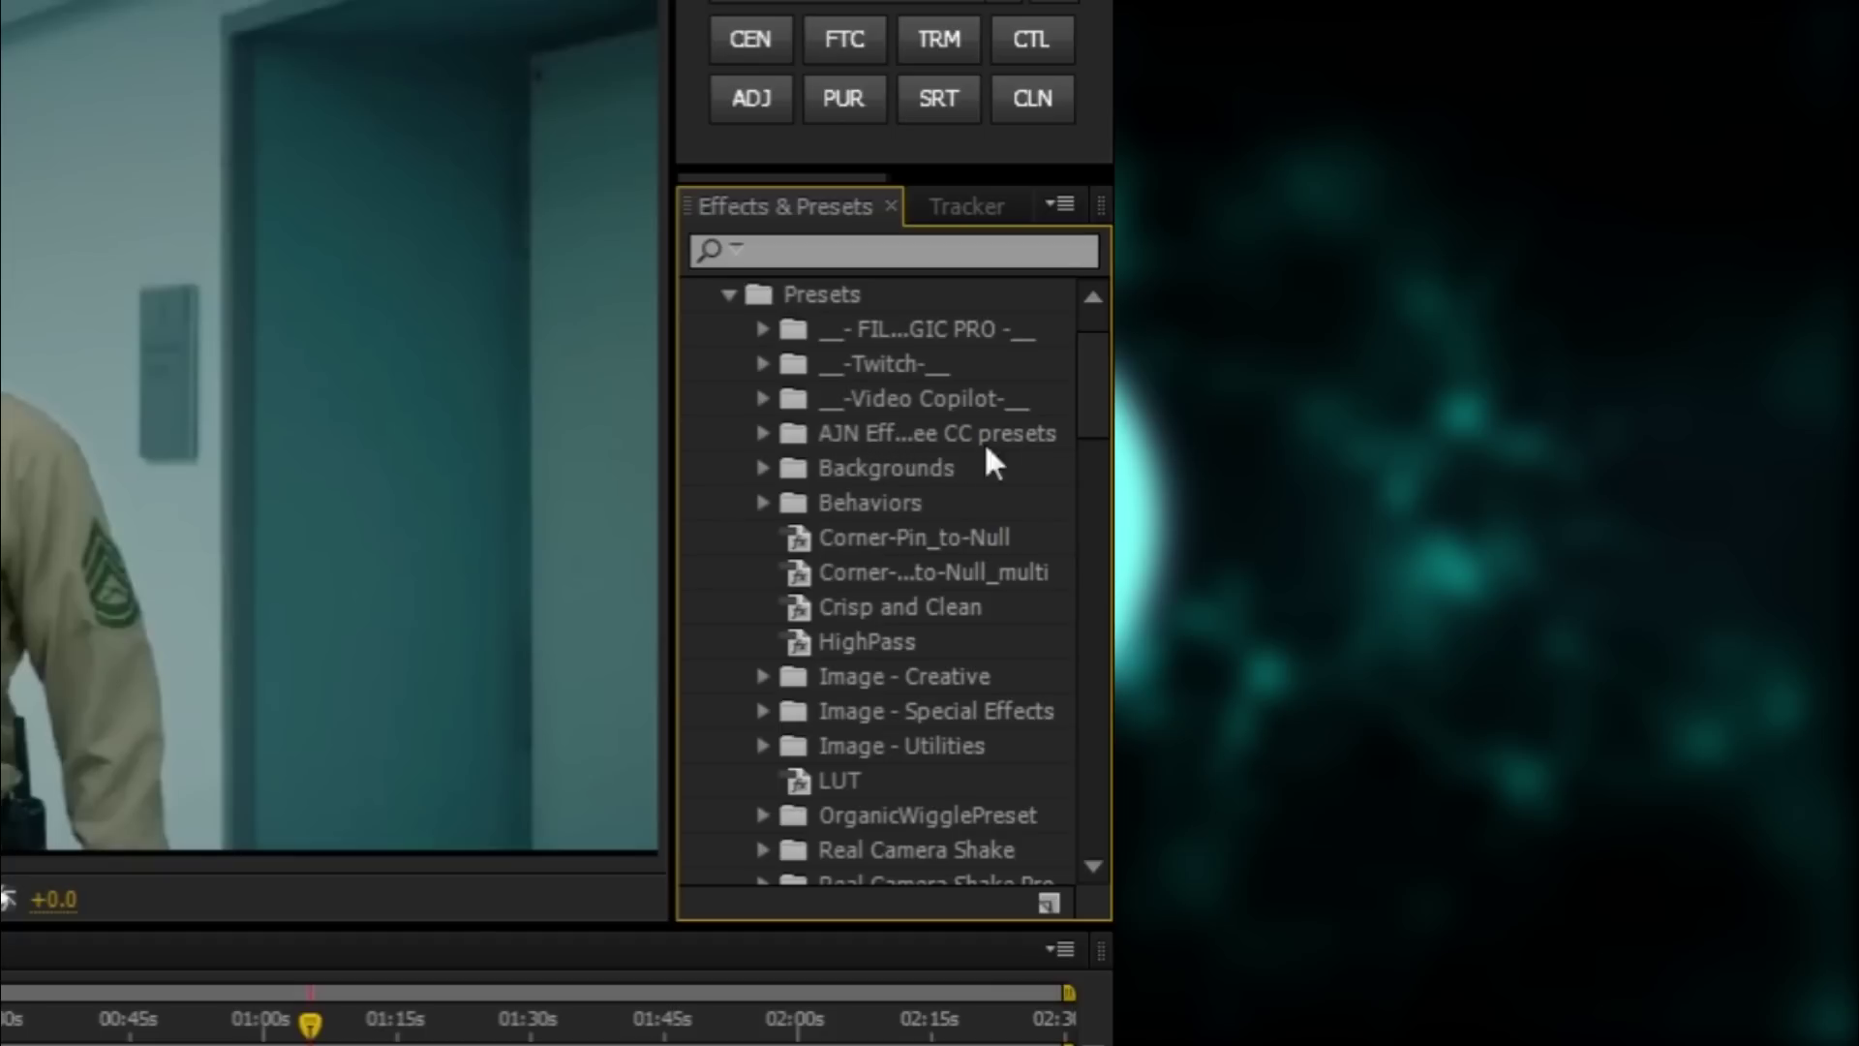
{"action": "mouse_move", "coordinate": [668, 490]}
{"action": "left_mouse_down"}
{"action": "mouse_move", "coordinate": [566, 536]}
{"action": "mouse_move", "coordinate": [668, 484]}
{"action": "left_mouse_up"}
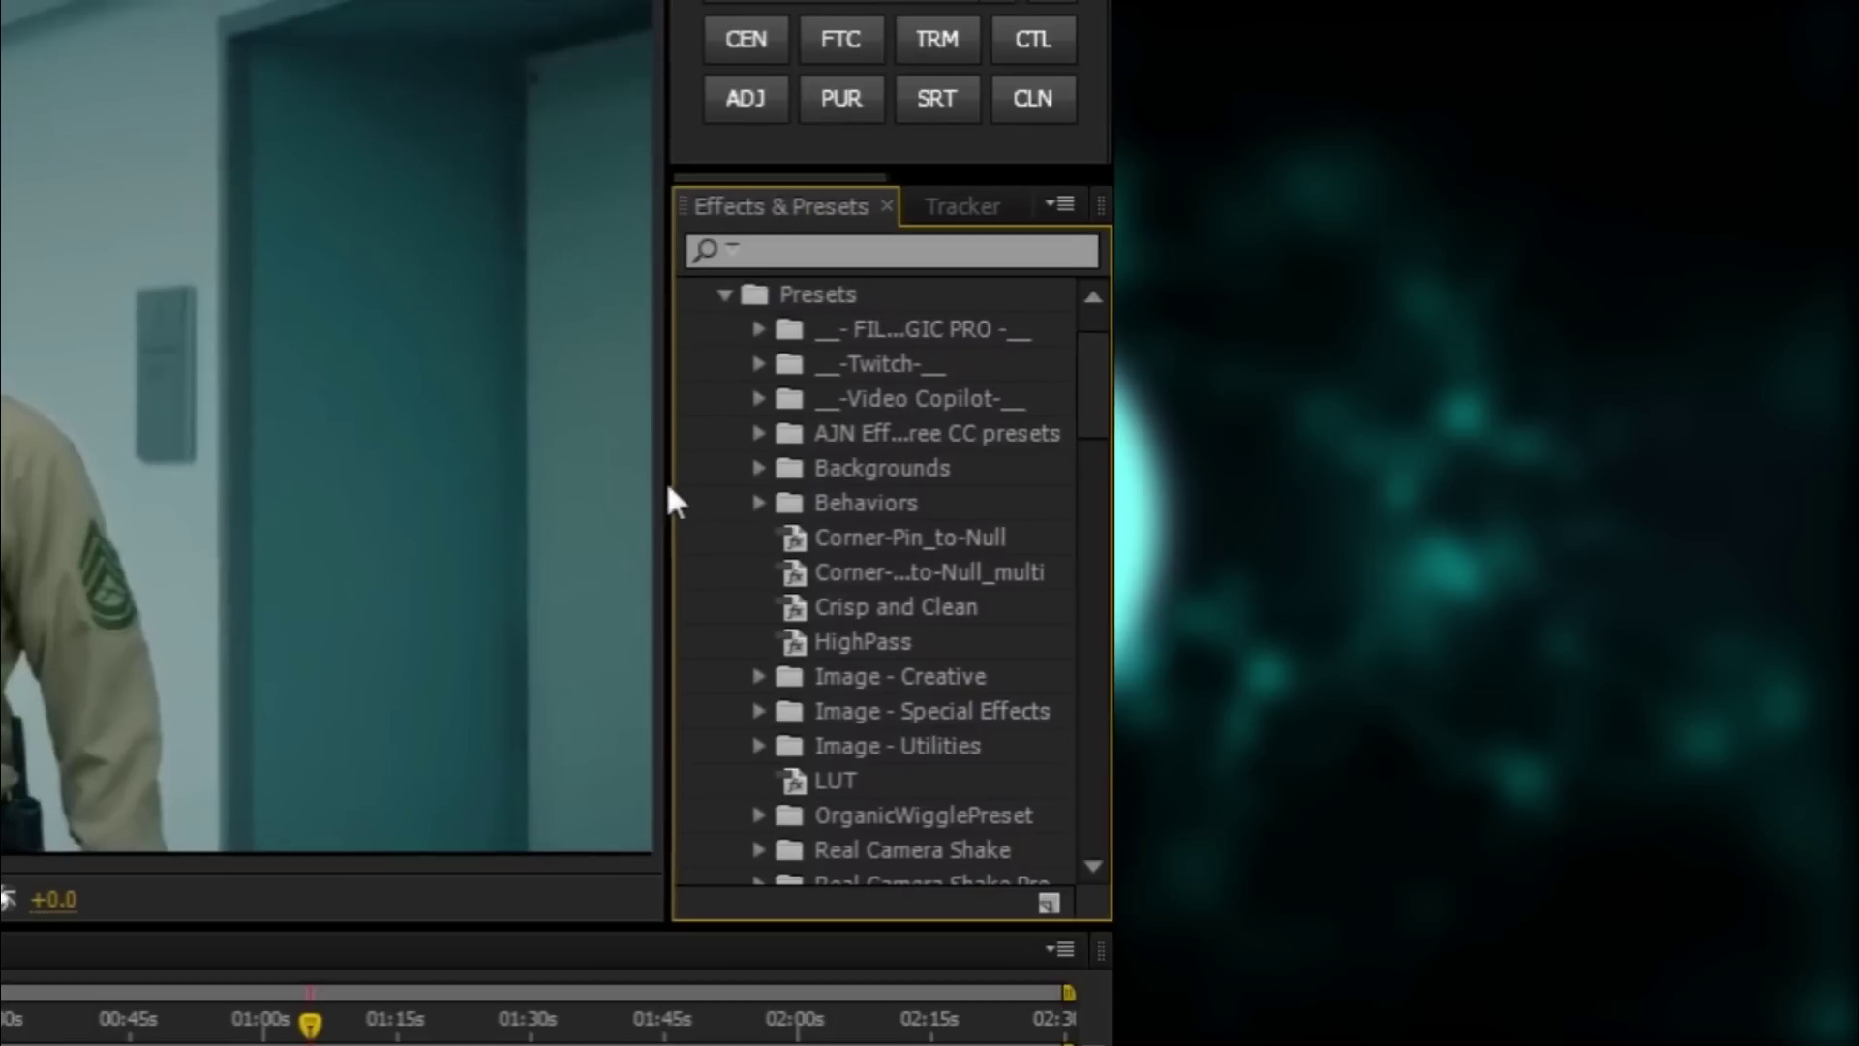
{"action": "left_click", "coordinate": [756, 433]}
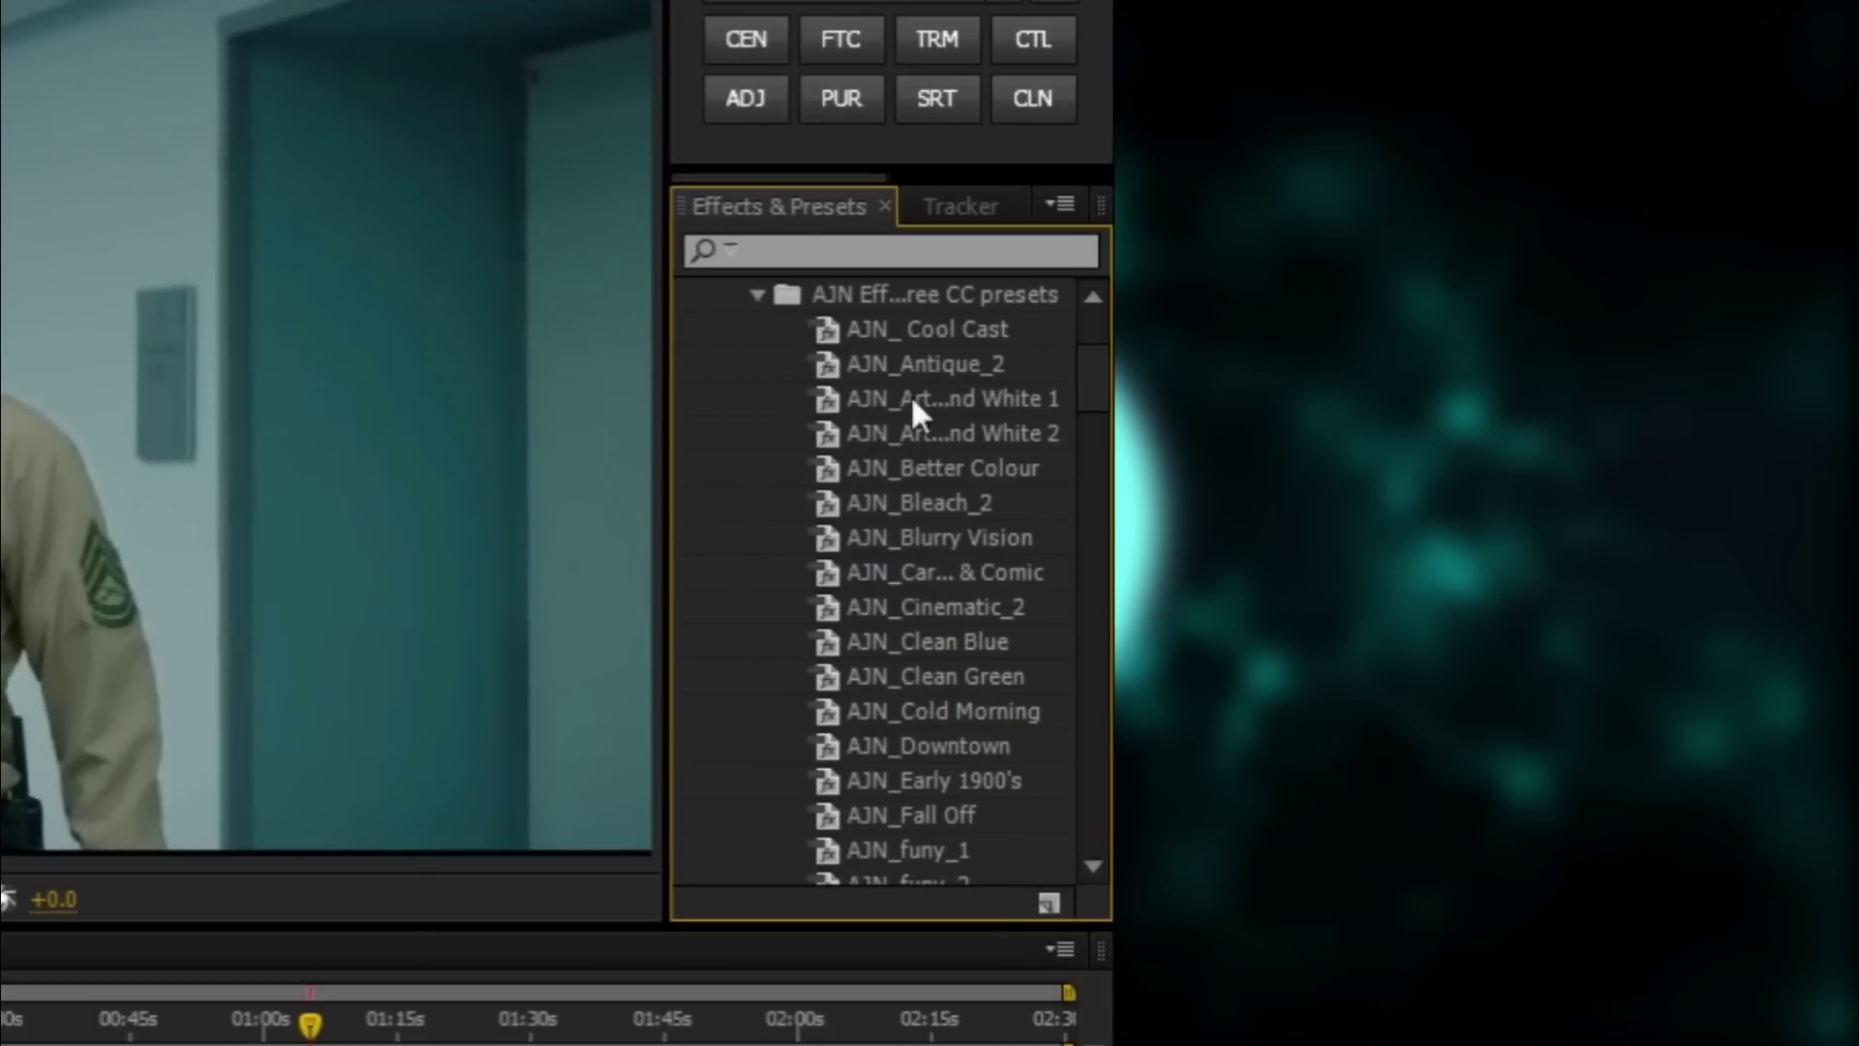
{"action": "scroll", "coordinate": [947, 490], "scroll_direction": "down", "scroll_amount": 3}
{"action": "scroll", "coordinate": [929, 545], "scroll_direction": "down", "scroll_amount": 1}
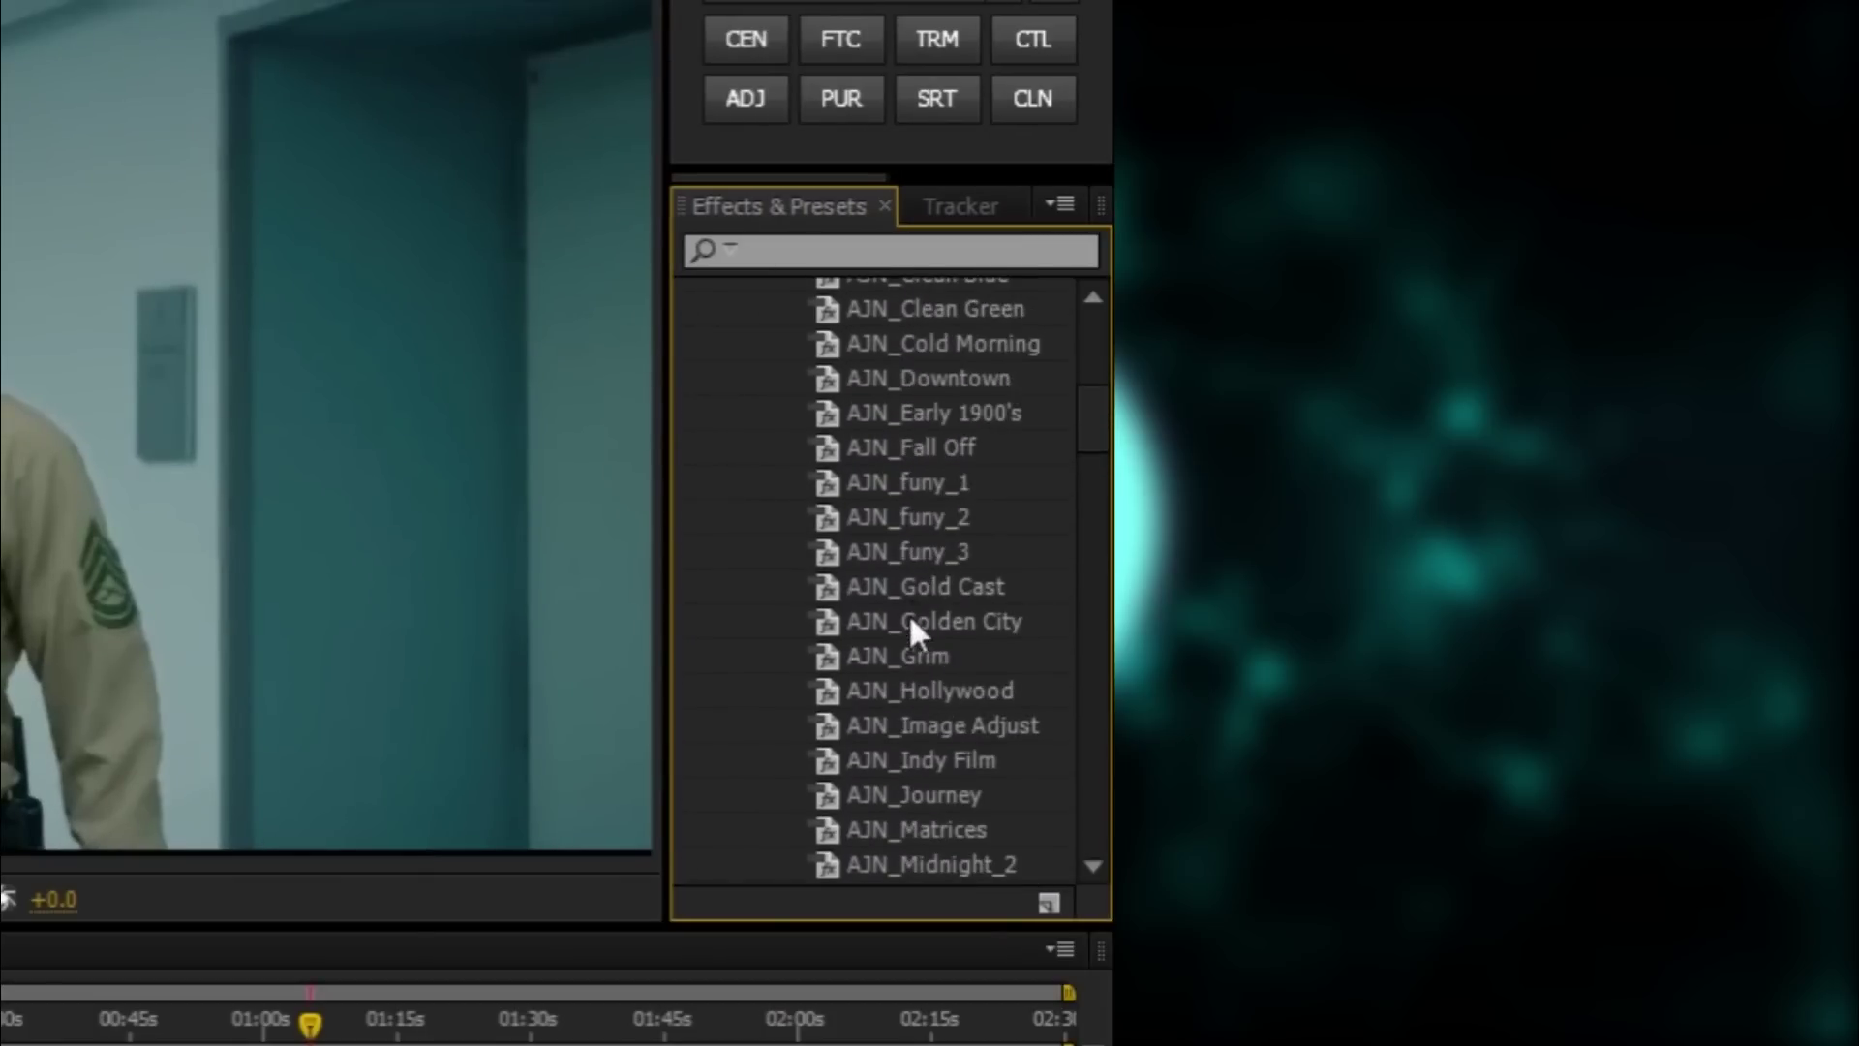
{"action": "scroll", "coordinate": [908, 613], "scroll_direction": "down", "scroll_amount": 3}
{"action": "scroll", "coordinate": [902, 659], "scroll_direction": "down", "scroll_amount": 3}
{"action": "scroll", "coordinate": [901, 727], "scroll_direction": "down", "scroll_amount": 2}
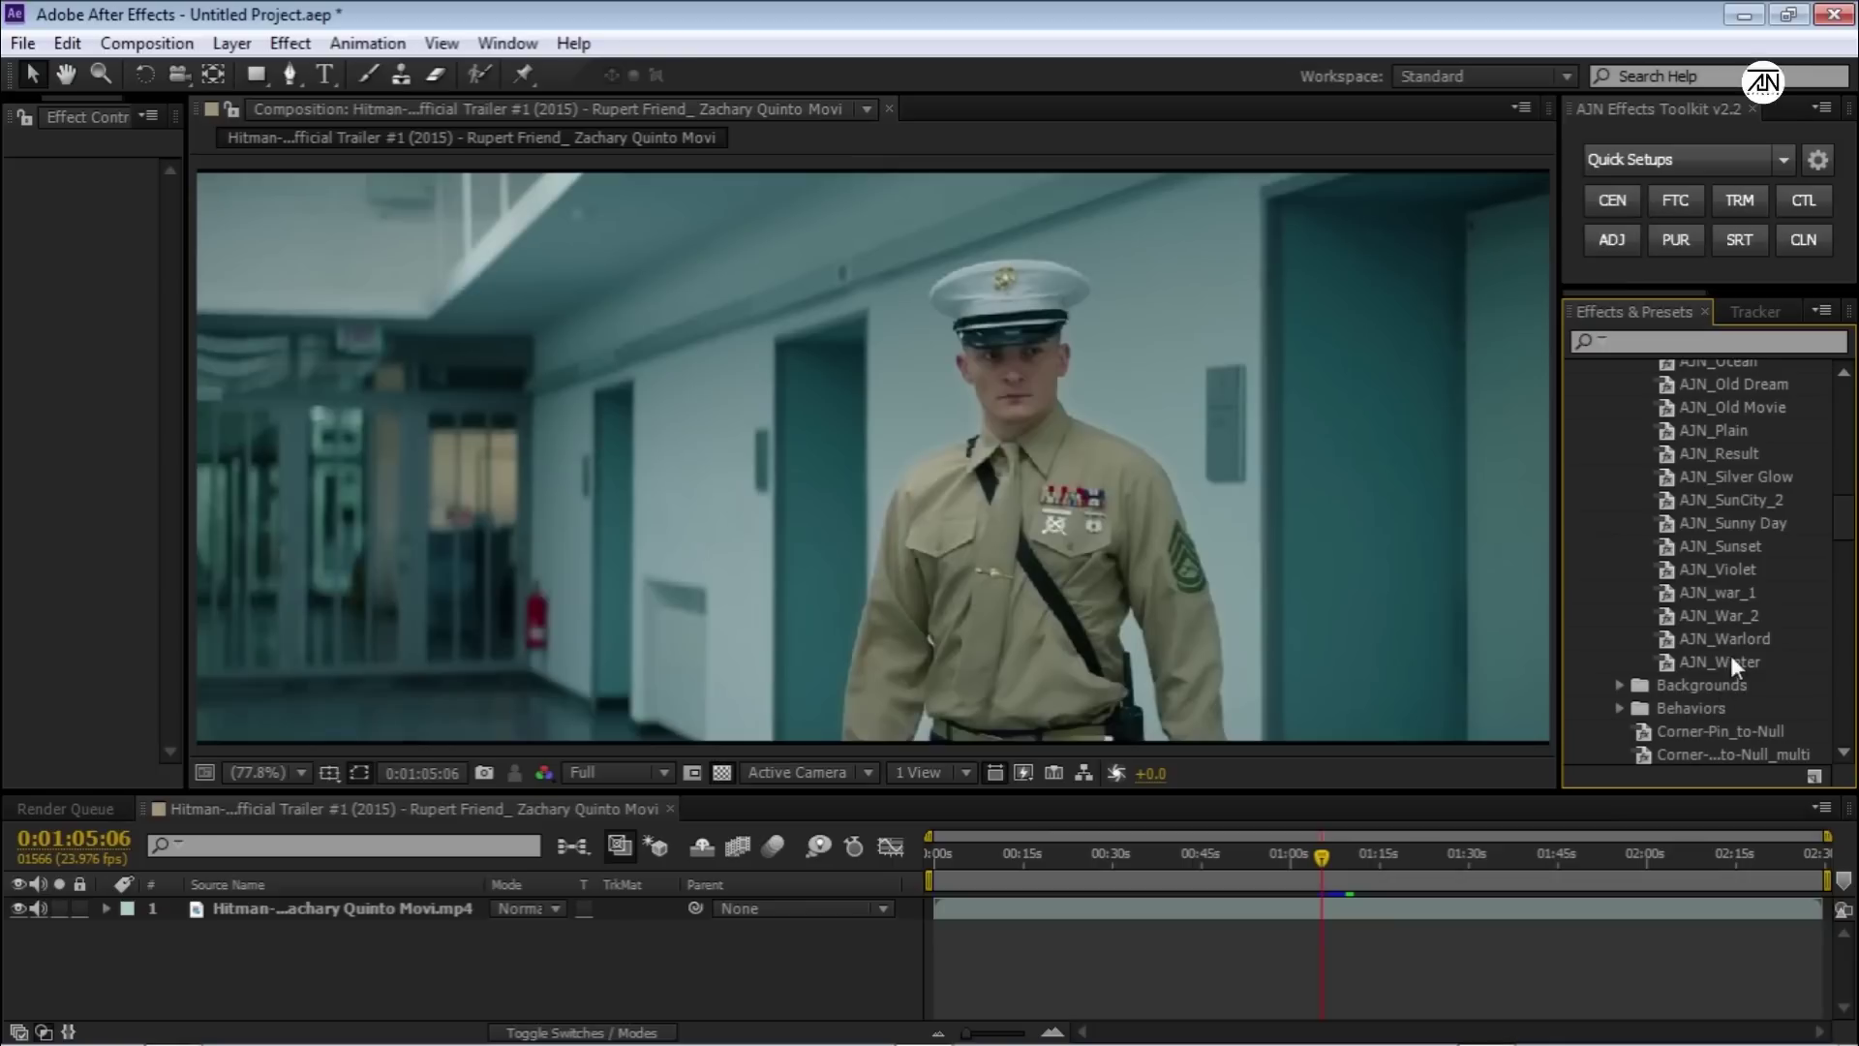
{"action": "scroll", "coordinate": [1729, 655], "scroll_direction": "up", "scroll_amount": 3}
{"action": "scroll", "coordinate": [1728, 588], "scroll_direction": "up", "scroll_amount": 3}
{"action": "scroll", "coordinate": [1727, 580], "scroll_direction": "up", "scroll_amount": 4}
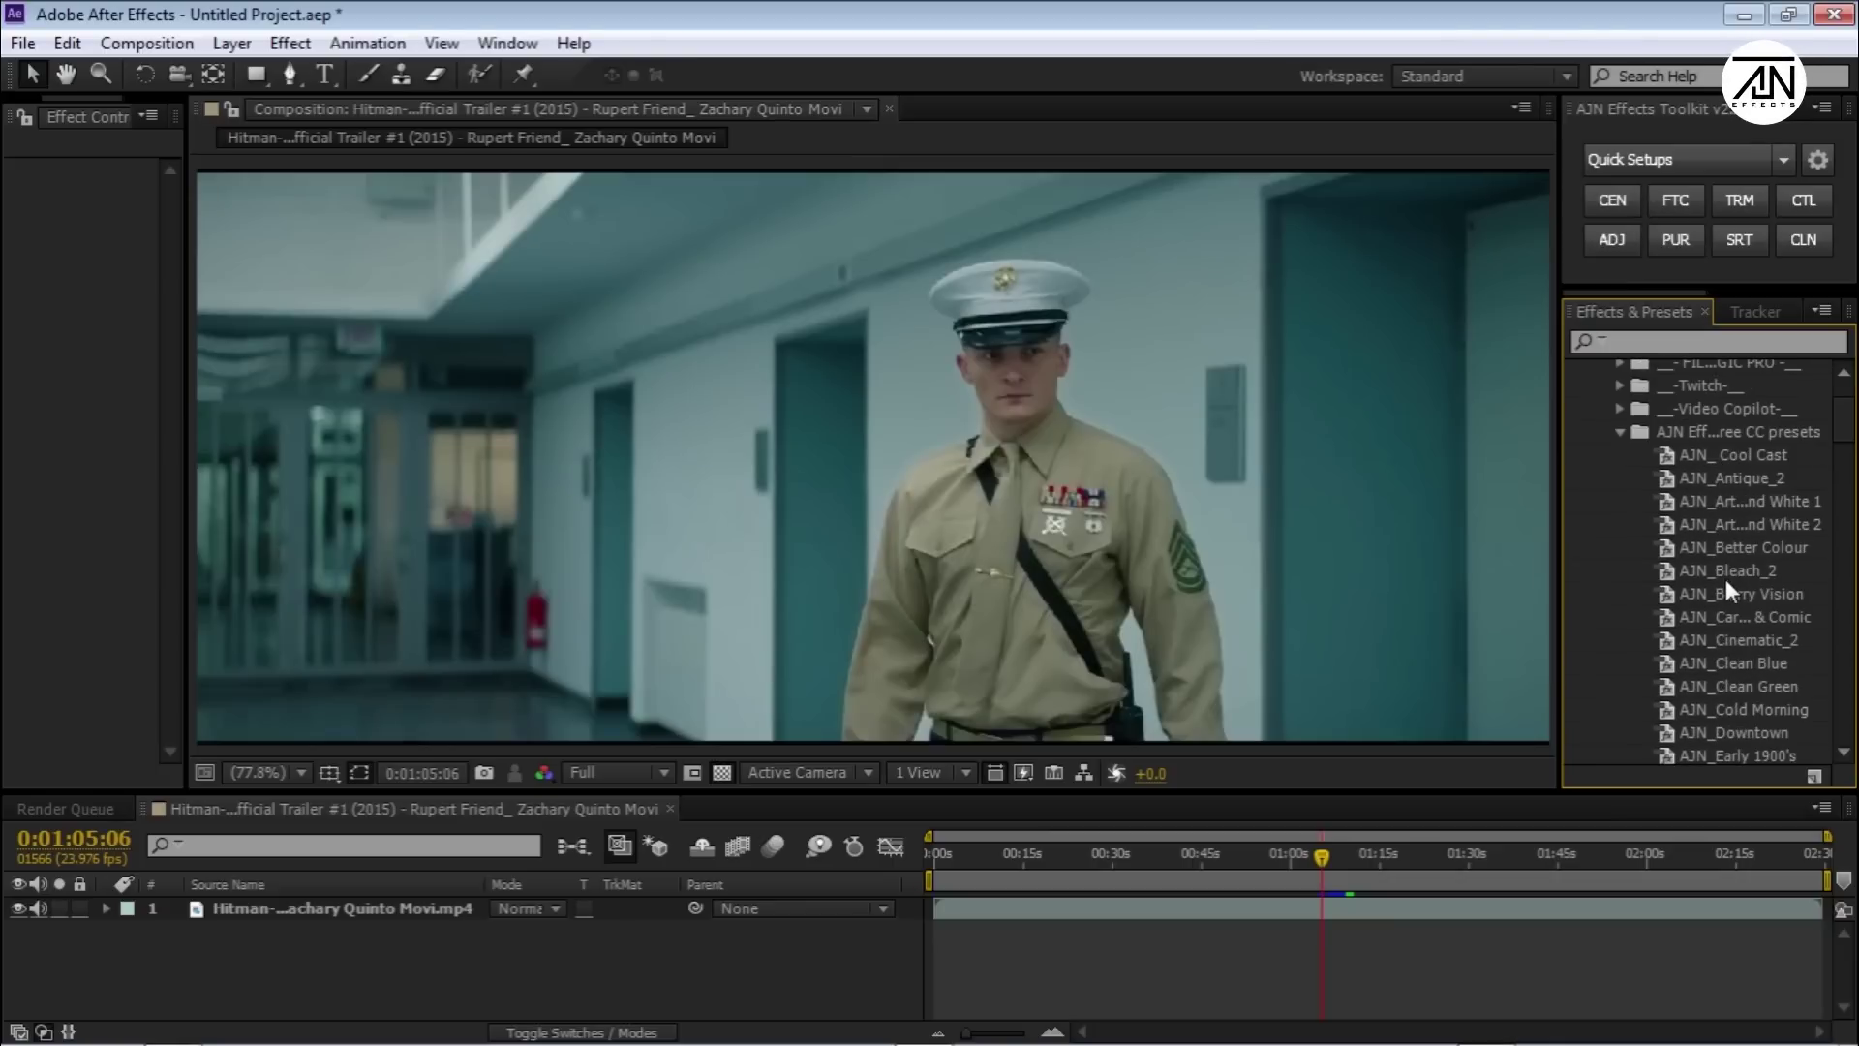
{"action": "scroll", "coordinate": [1725, 579], "scroll_direction": "down", "scroll_amount": 1}
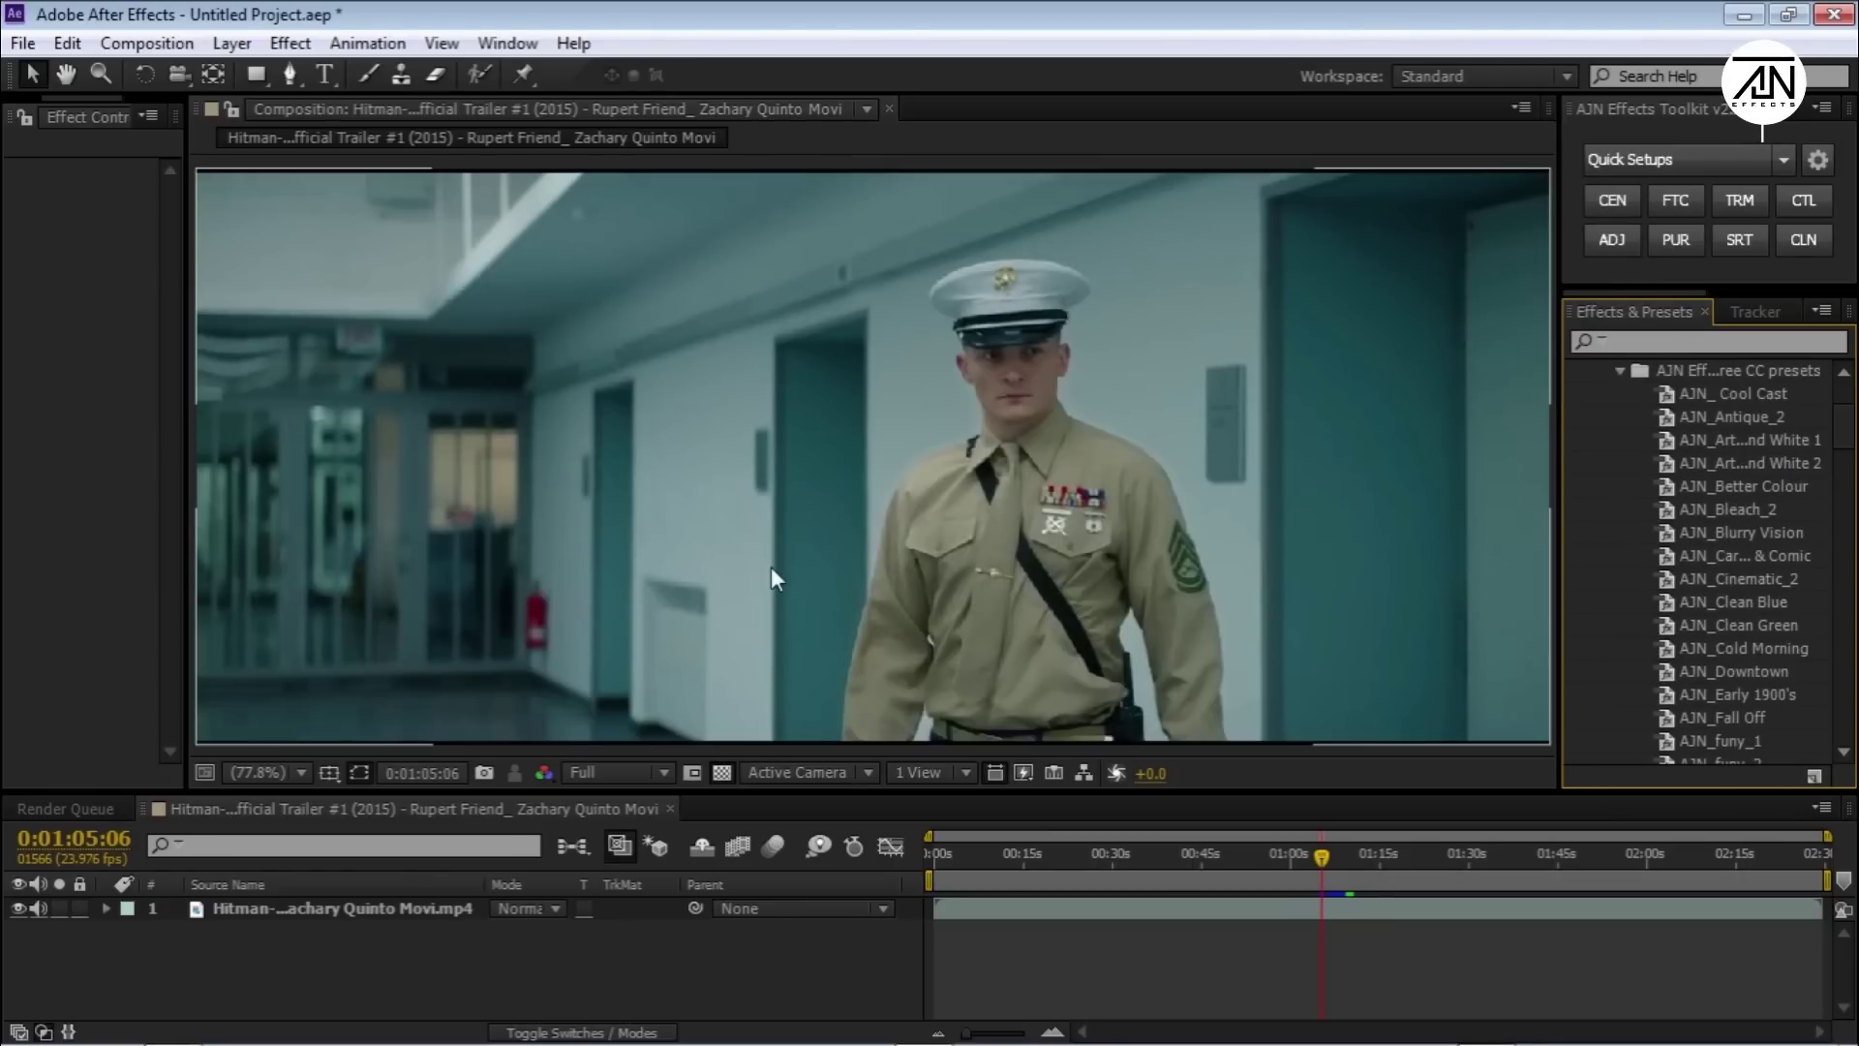
Add an adjustment layer, then preview and undo AJN_Cool Cast and both Artistic Black And White looks
{"action": "left_click", "coordinate": [1610, 241]}
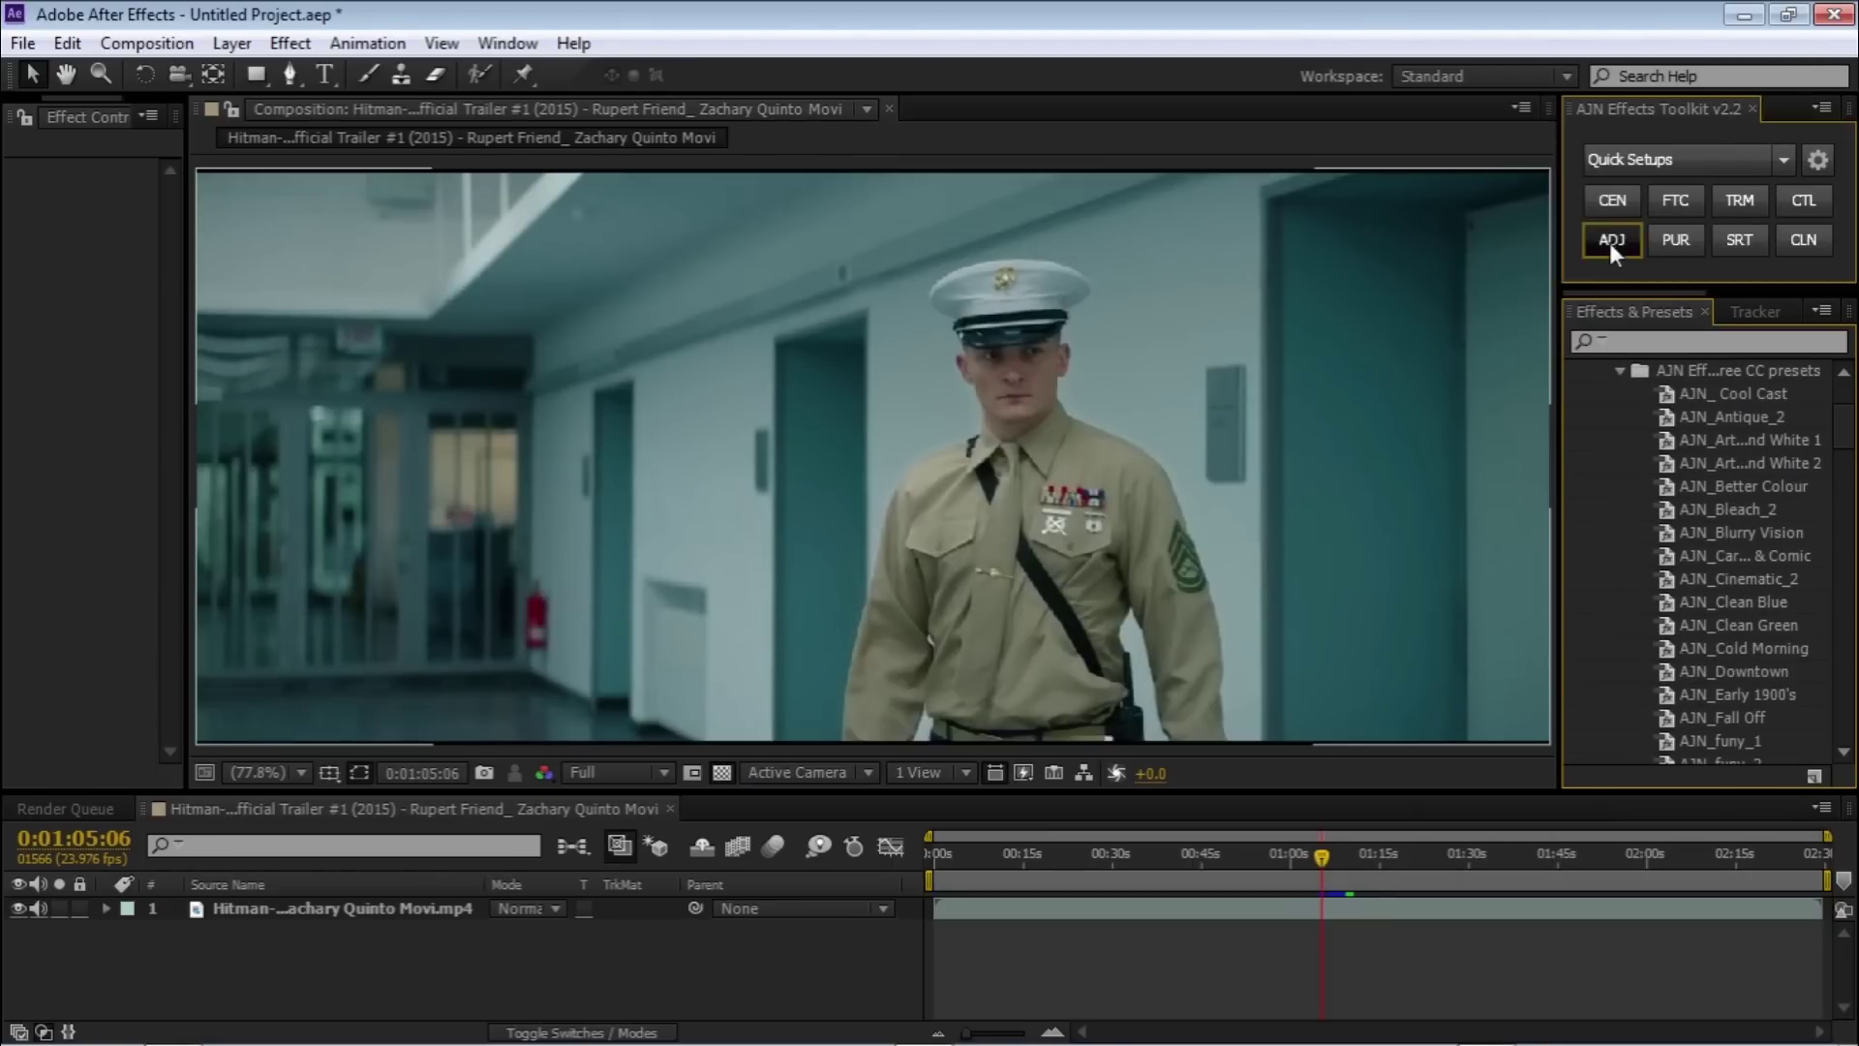
{"action": "double_click", "coordinate": [1747, 397]}
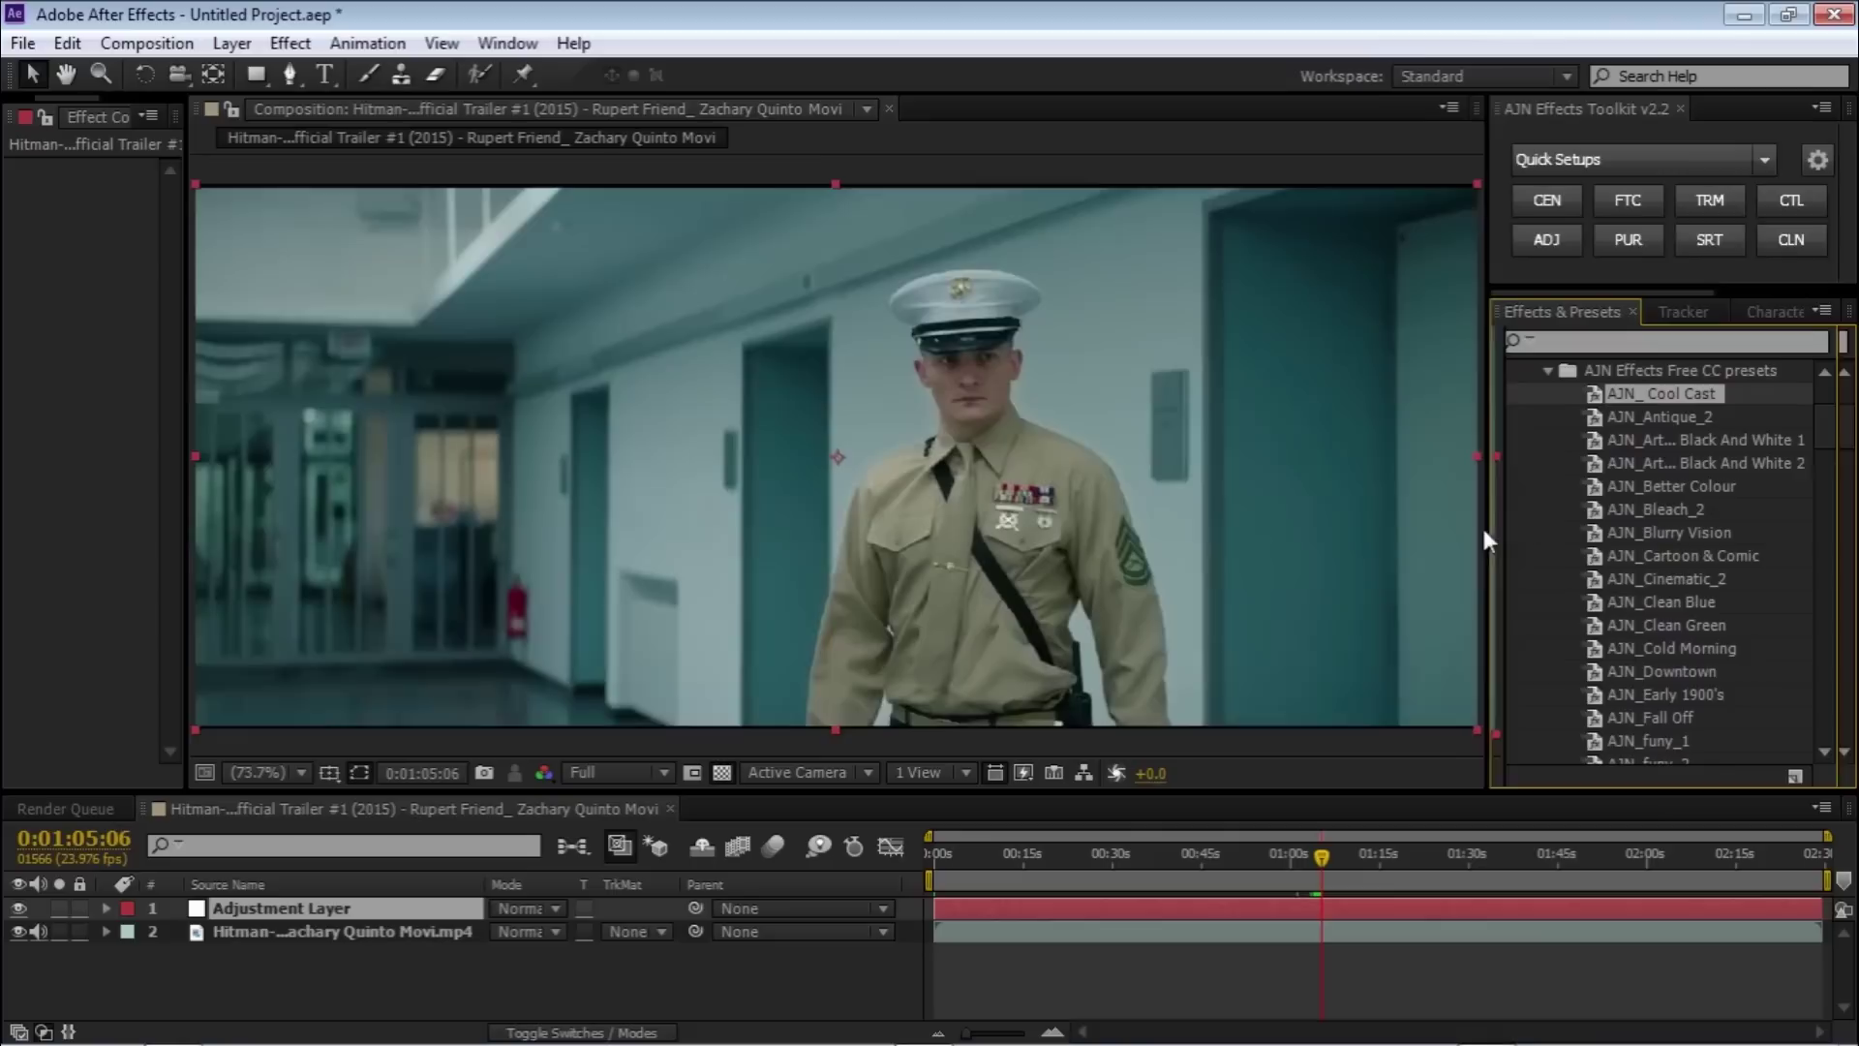
{"action": "double_click", "coordinate": [1750, 443]}
{"action": "key", "text": "ctrl+z"}
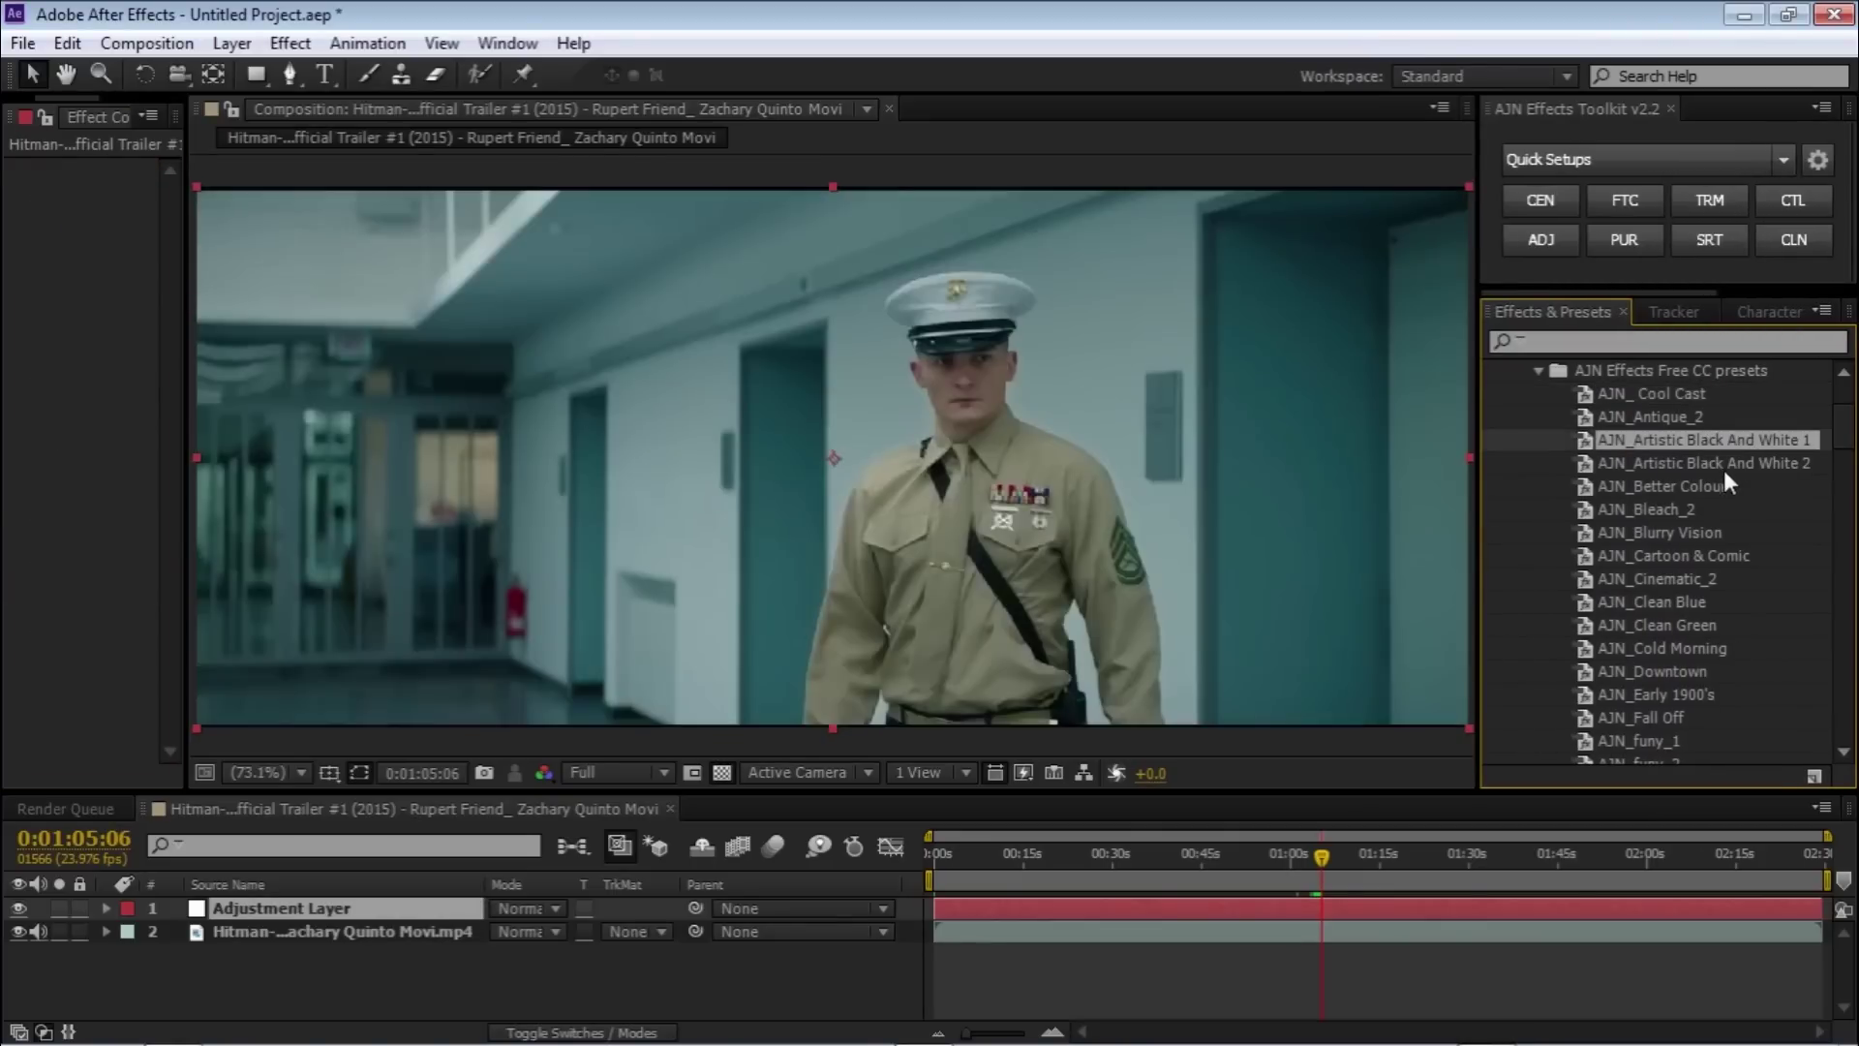
{"action": "double_click", "coordinate": [1723, 465]}
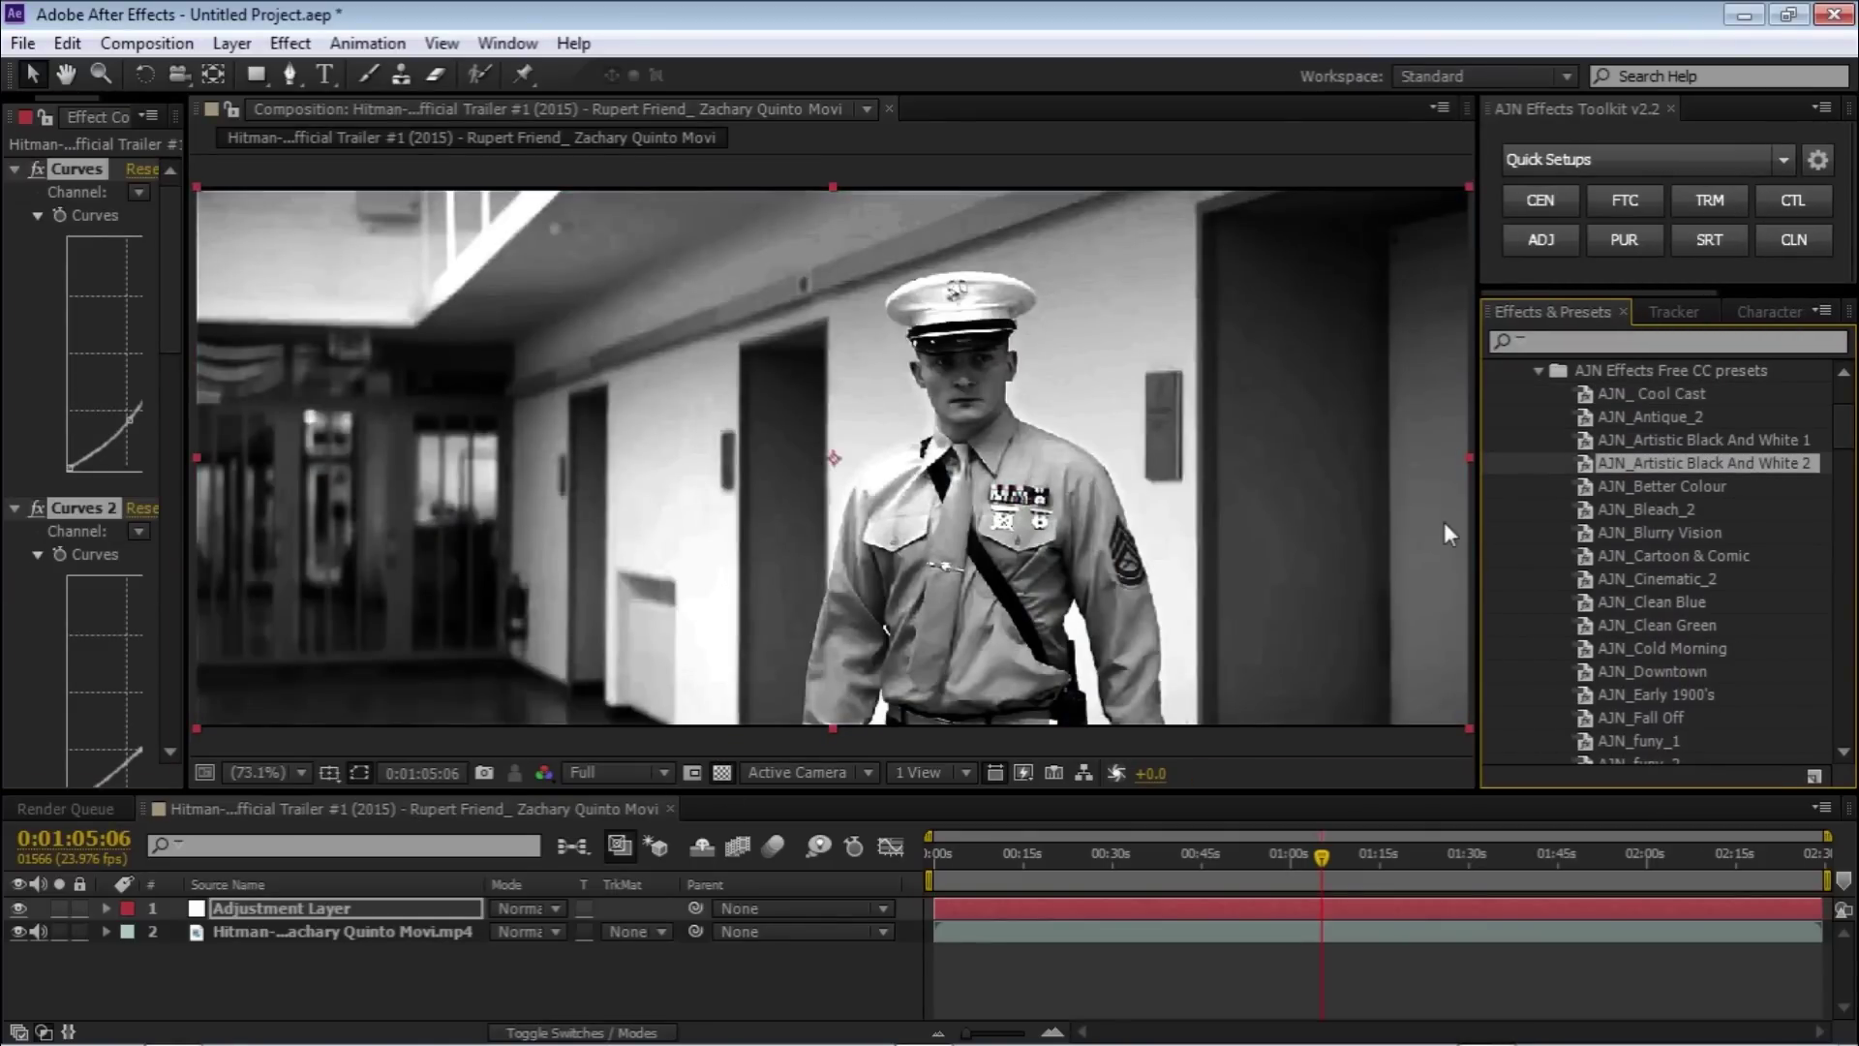
{"action": "key", "text": "ctrl+z"}
{"action": "scroll", "coordinate": [1709, 588], "scroll_direction": "down", "scroll_amount": 3}
{"action": "scroll", "coordinate": [1685, 607], "scroll_direction": "down", "scroll_amount": 3}
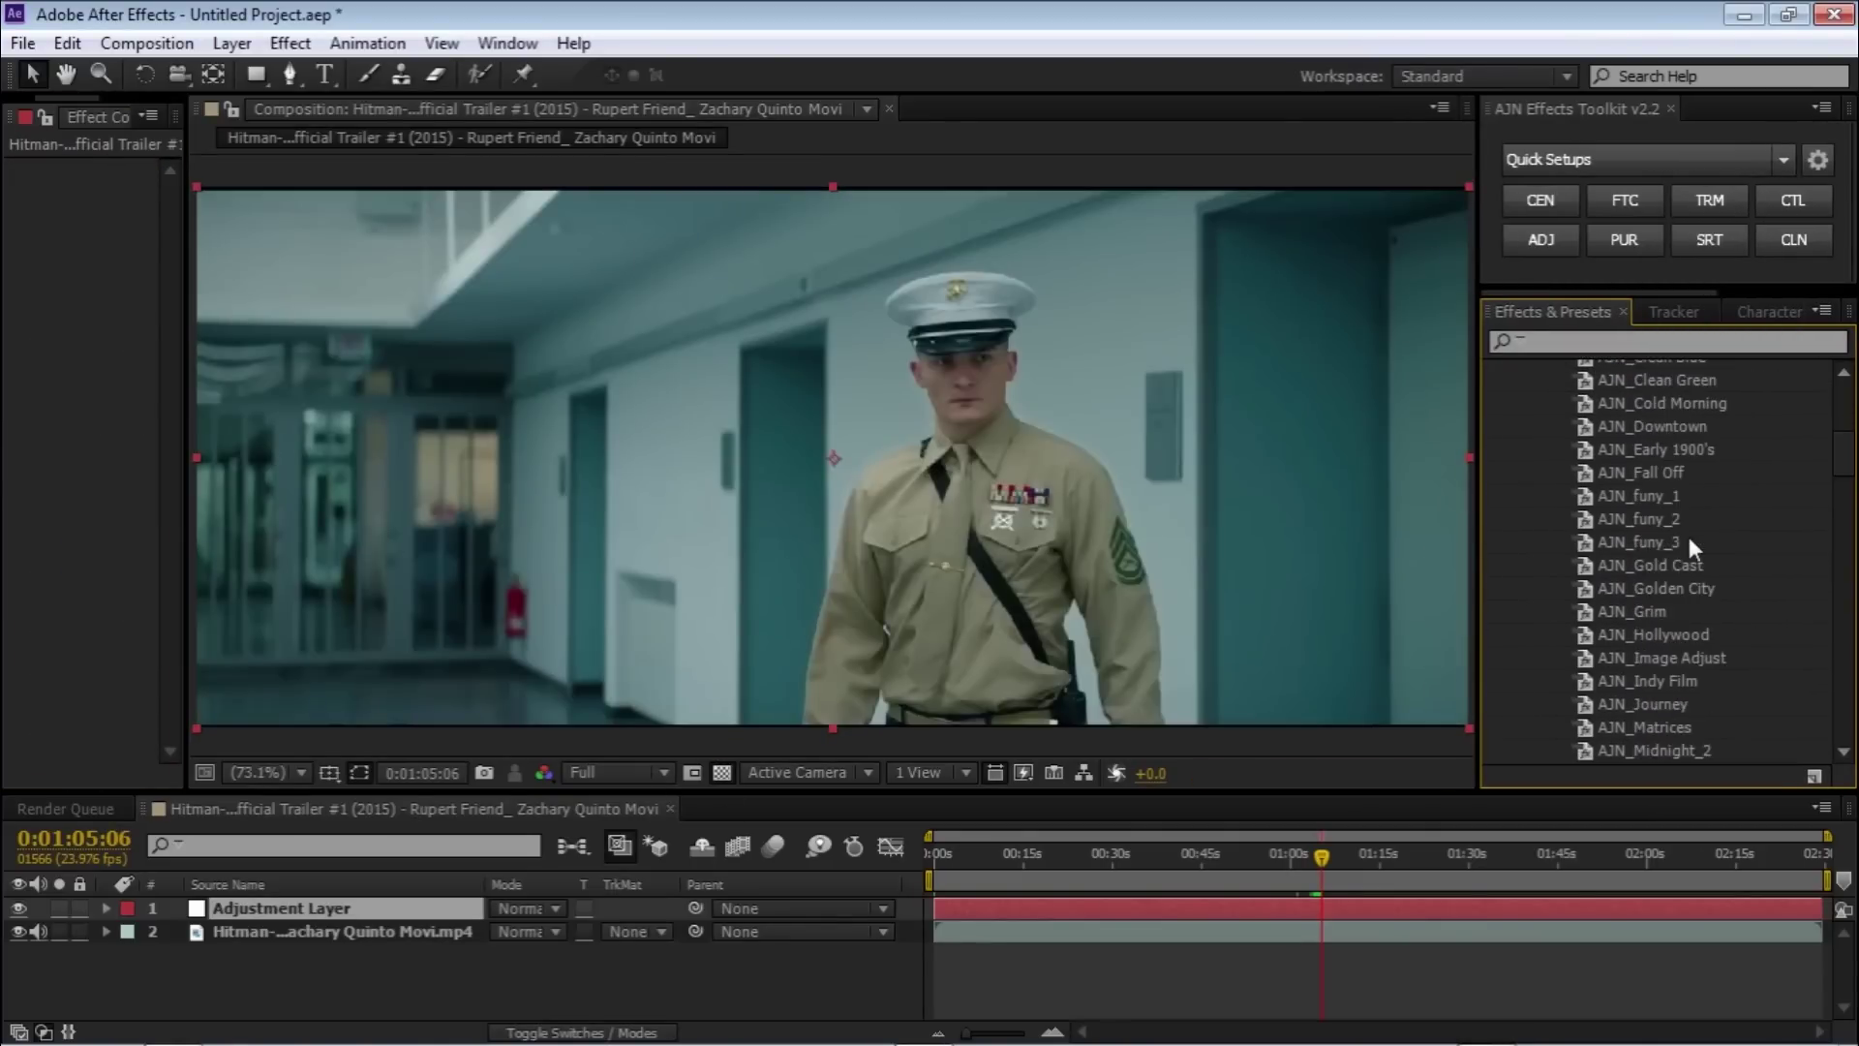
{"action": "scroll", "coordinate": [1692, 545], "scroll_direction": "down", "scroll_amount": 3}
{"action": "scroll", "coordinate": [1682, 596], "scroll_direction": "up", "scroll_amount": 1}
Preview and undo the AJN_funy_1, AJN_Journey and AJN_Nightlife looks
{"action": "double_click", "coordinate": [1677, 434]}
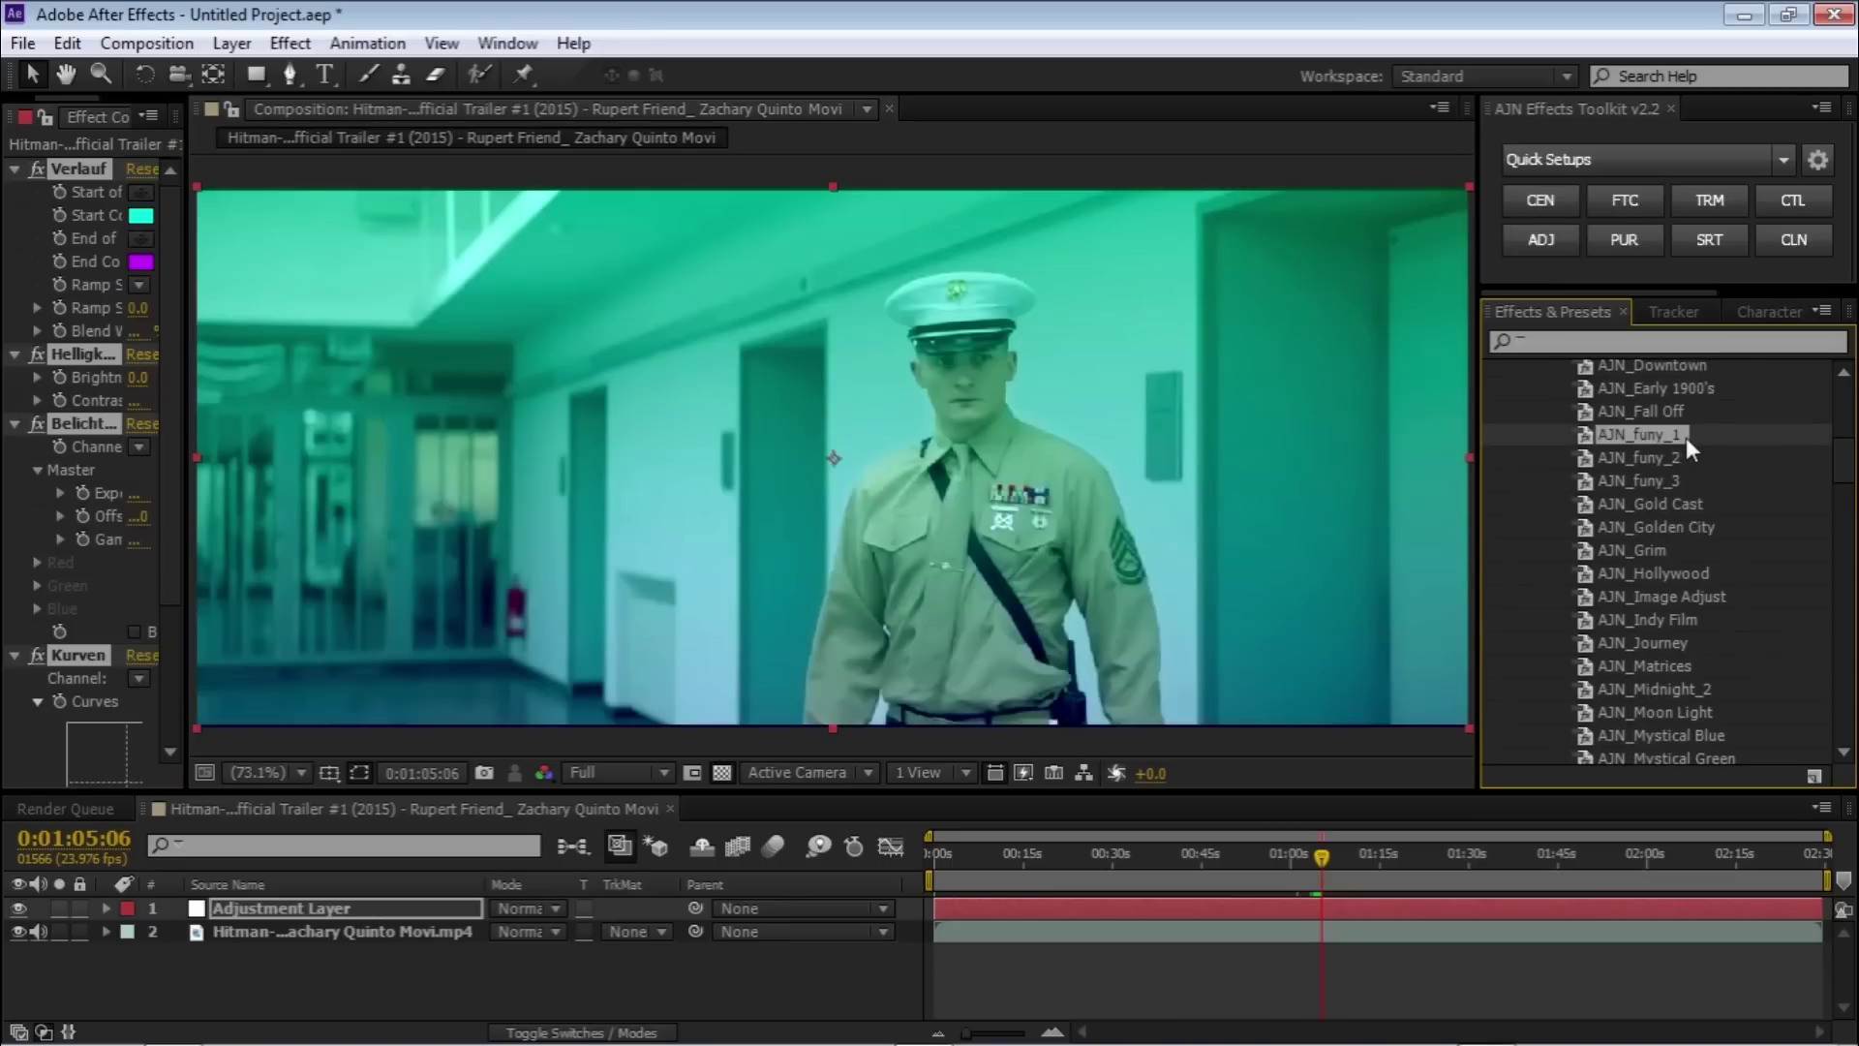
{"action": "key", "text": "ctrl+z"}
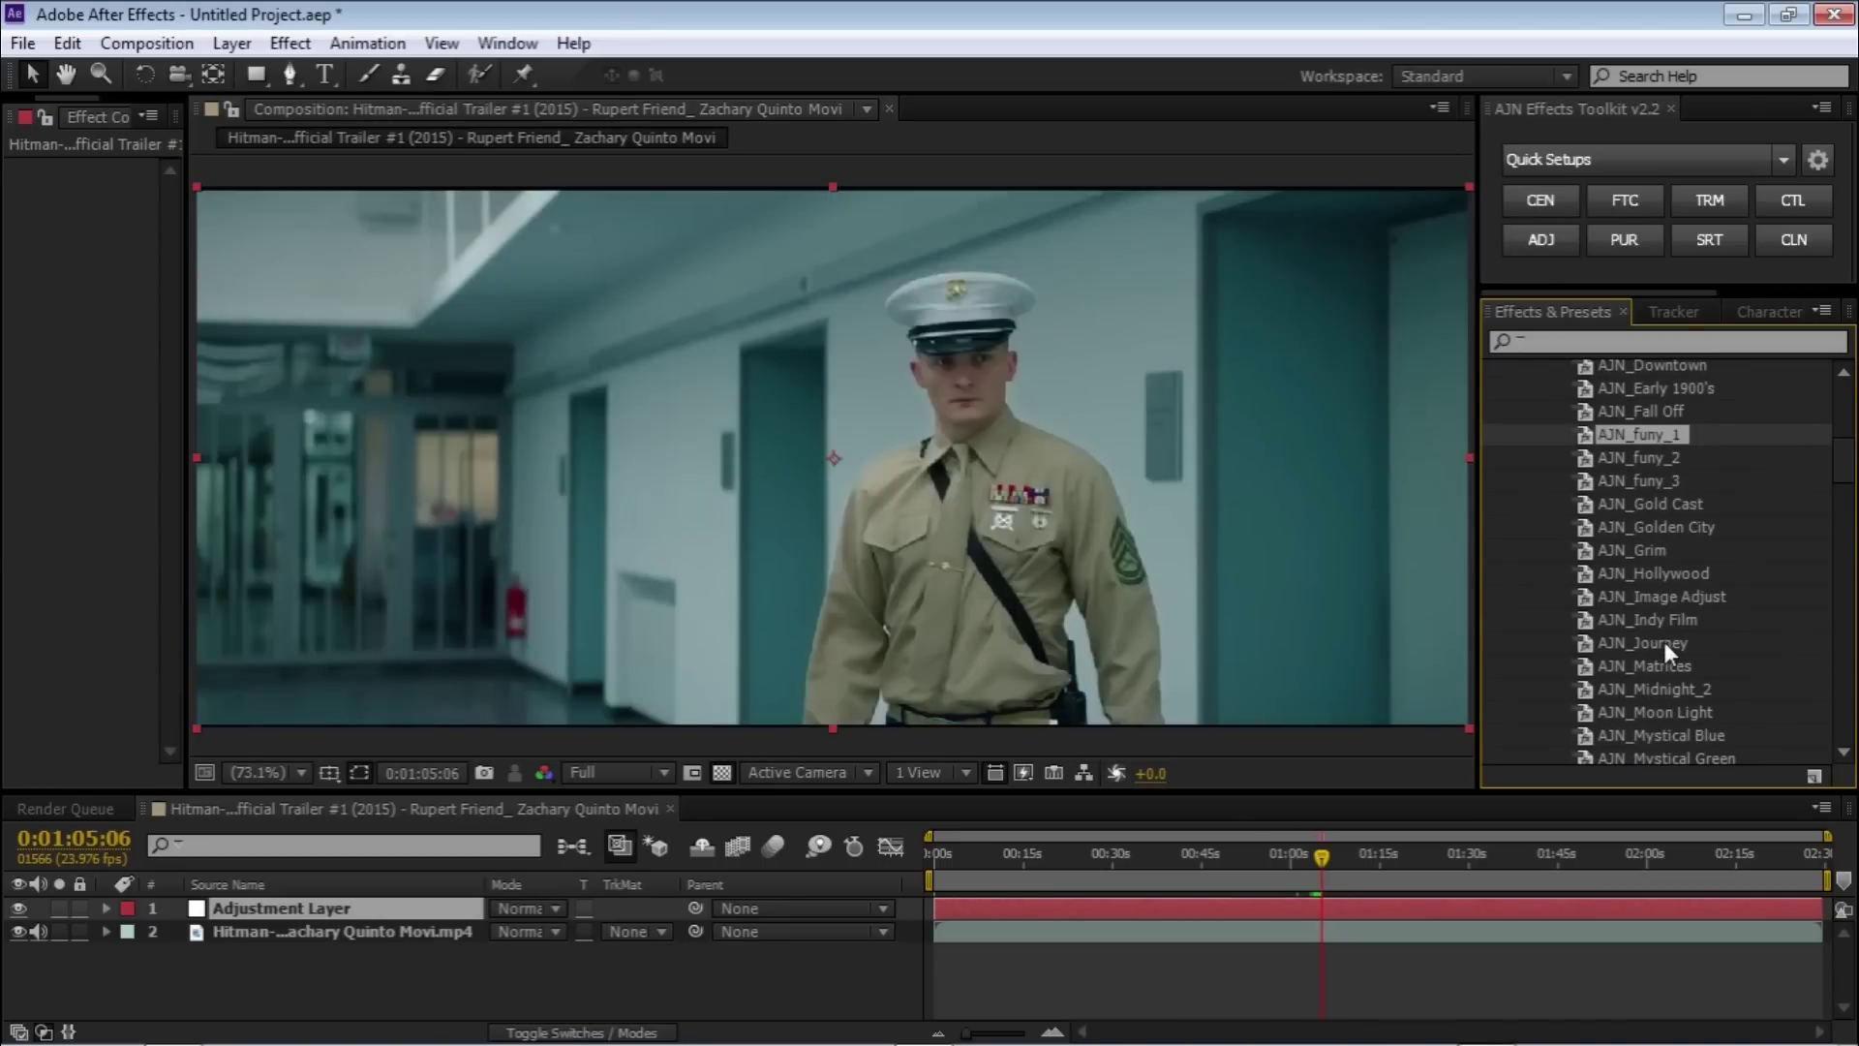
{"action": "double_click", "coordinate": [1662, 640]}
{"action": "key", "text": "ctrl+z"}
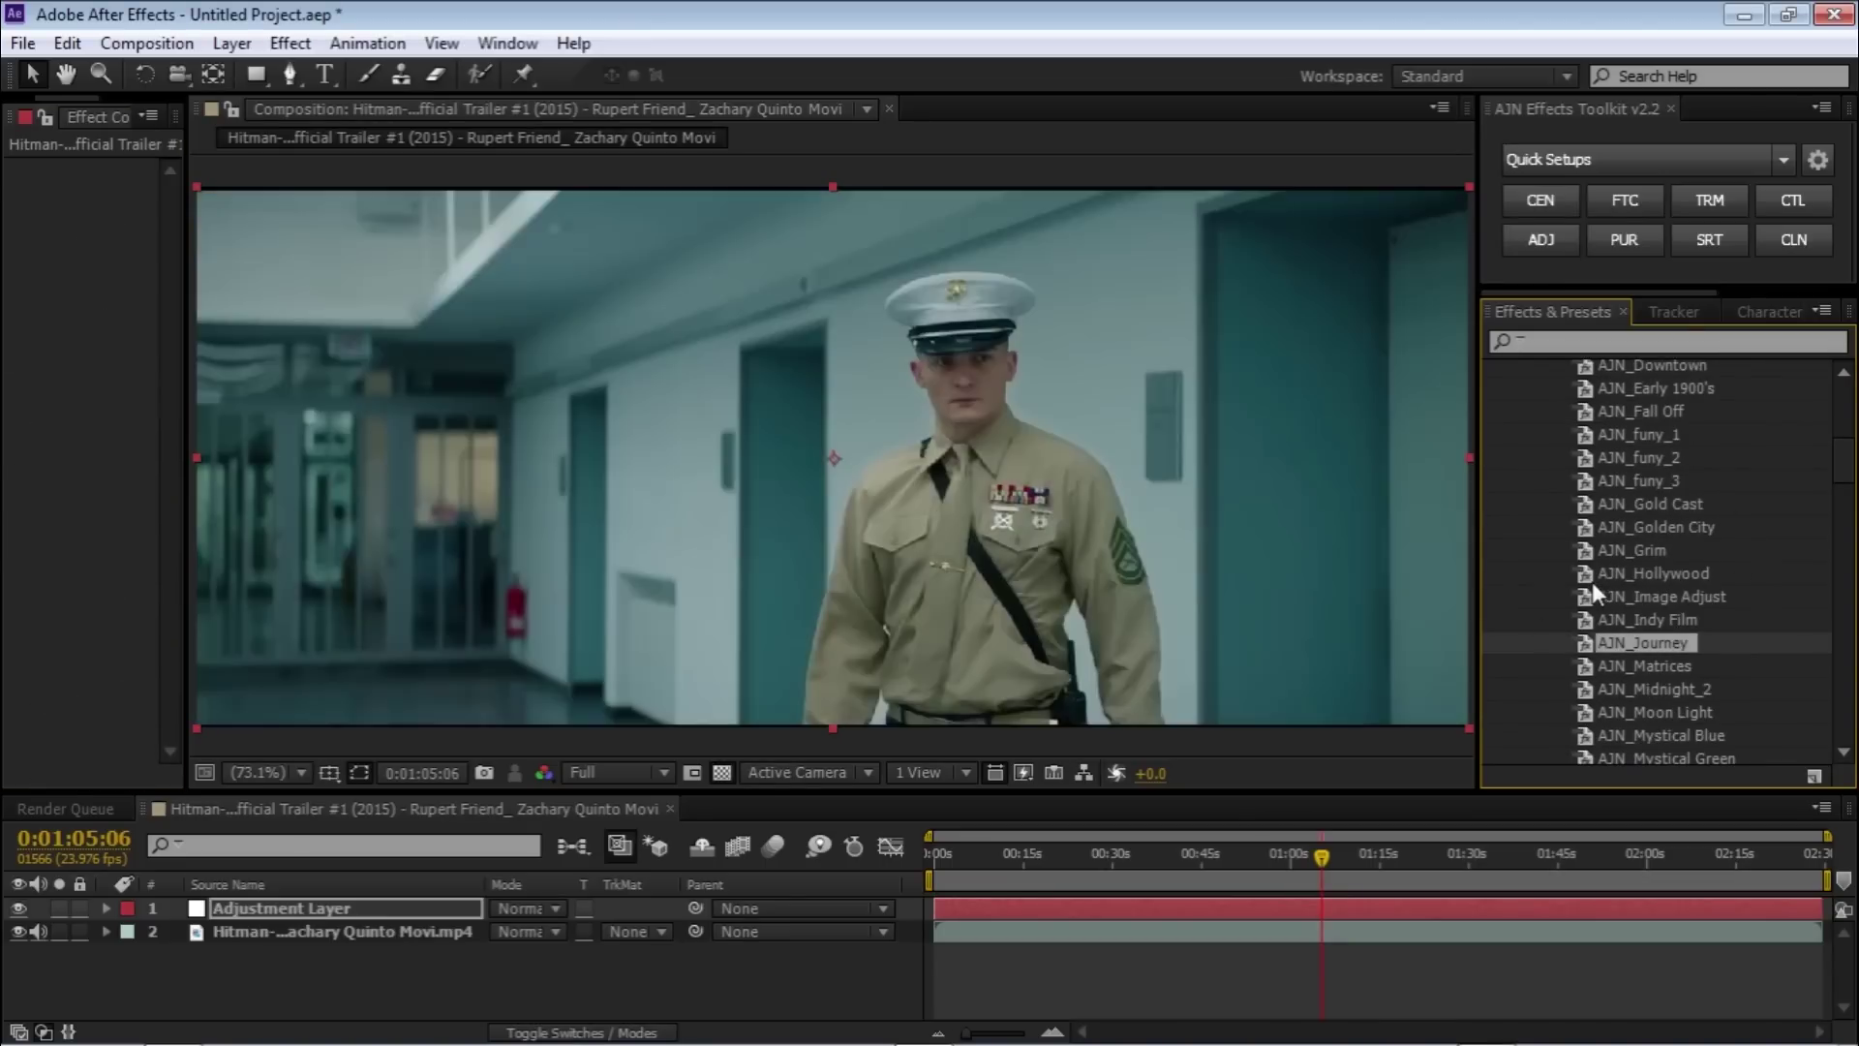
{"action": "scroll", "coordinate": [1670, 582], "scroll_direction": "down", "scroll_amount": 2}
{"action": "scroll", "coordinate": [1713, 627], "scroll_direction": "down", "scroll_amount": 2}
{"action": "left_click", "coordinate": [1656, 559]}
{"action": "double_click", "coordinate": [1684, 583]}
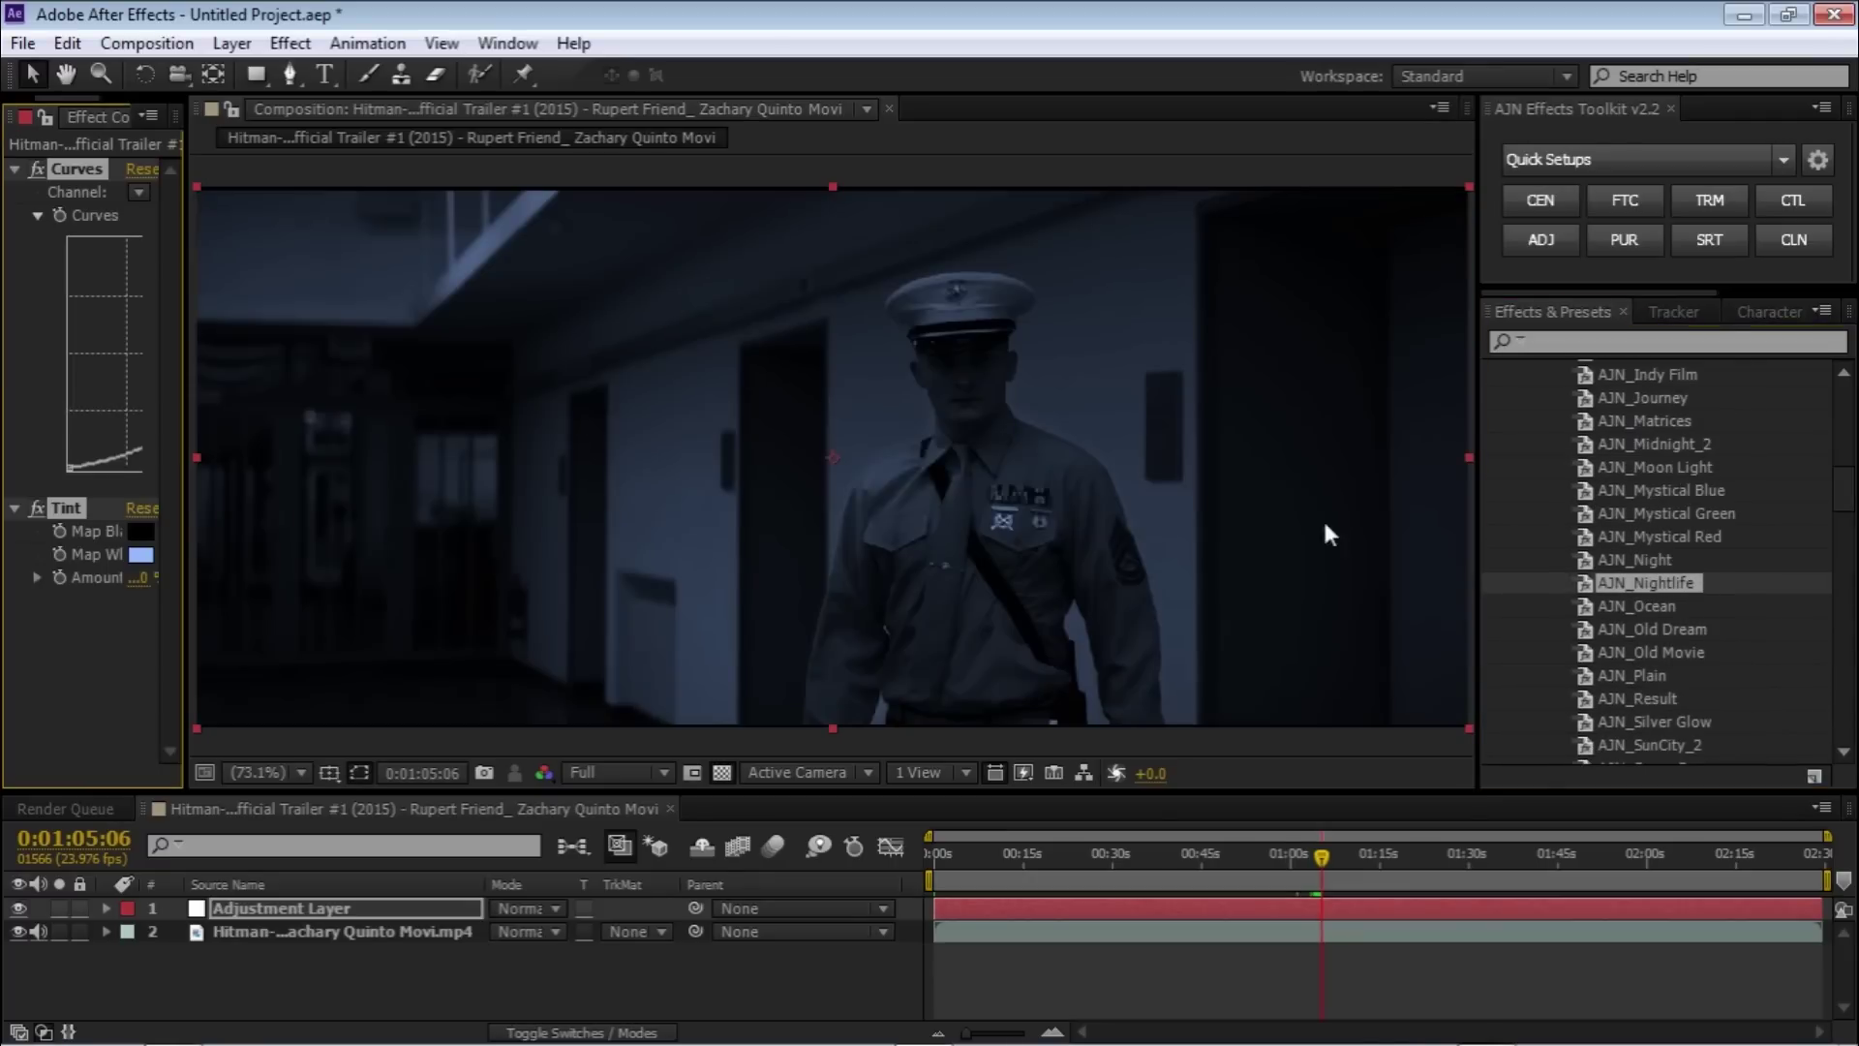
{"action": "key", "text": "ctrl+z"}
{"action": "scroll", "coordinate": [1736, 650], "scroll_direction": "down", "scroll_amount": 4}
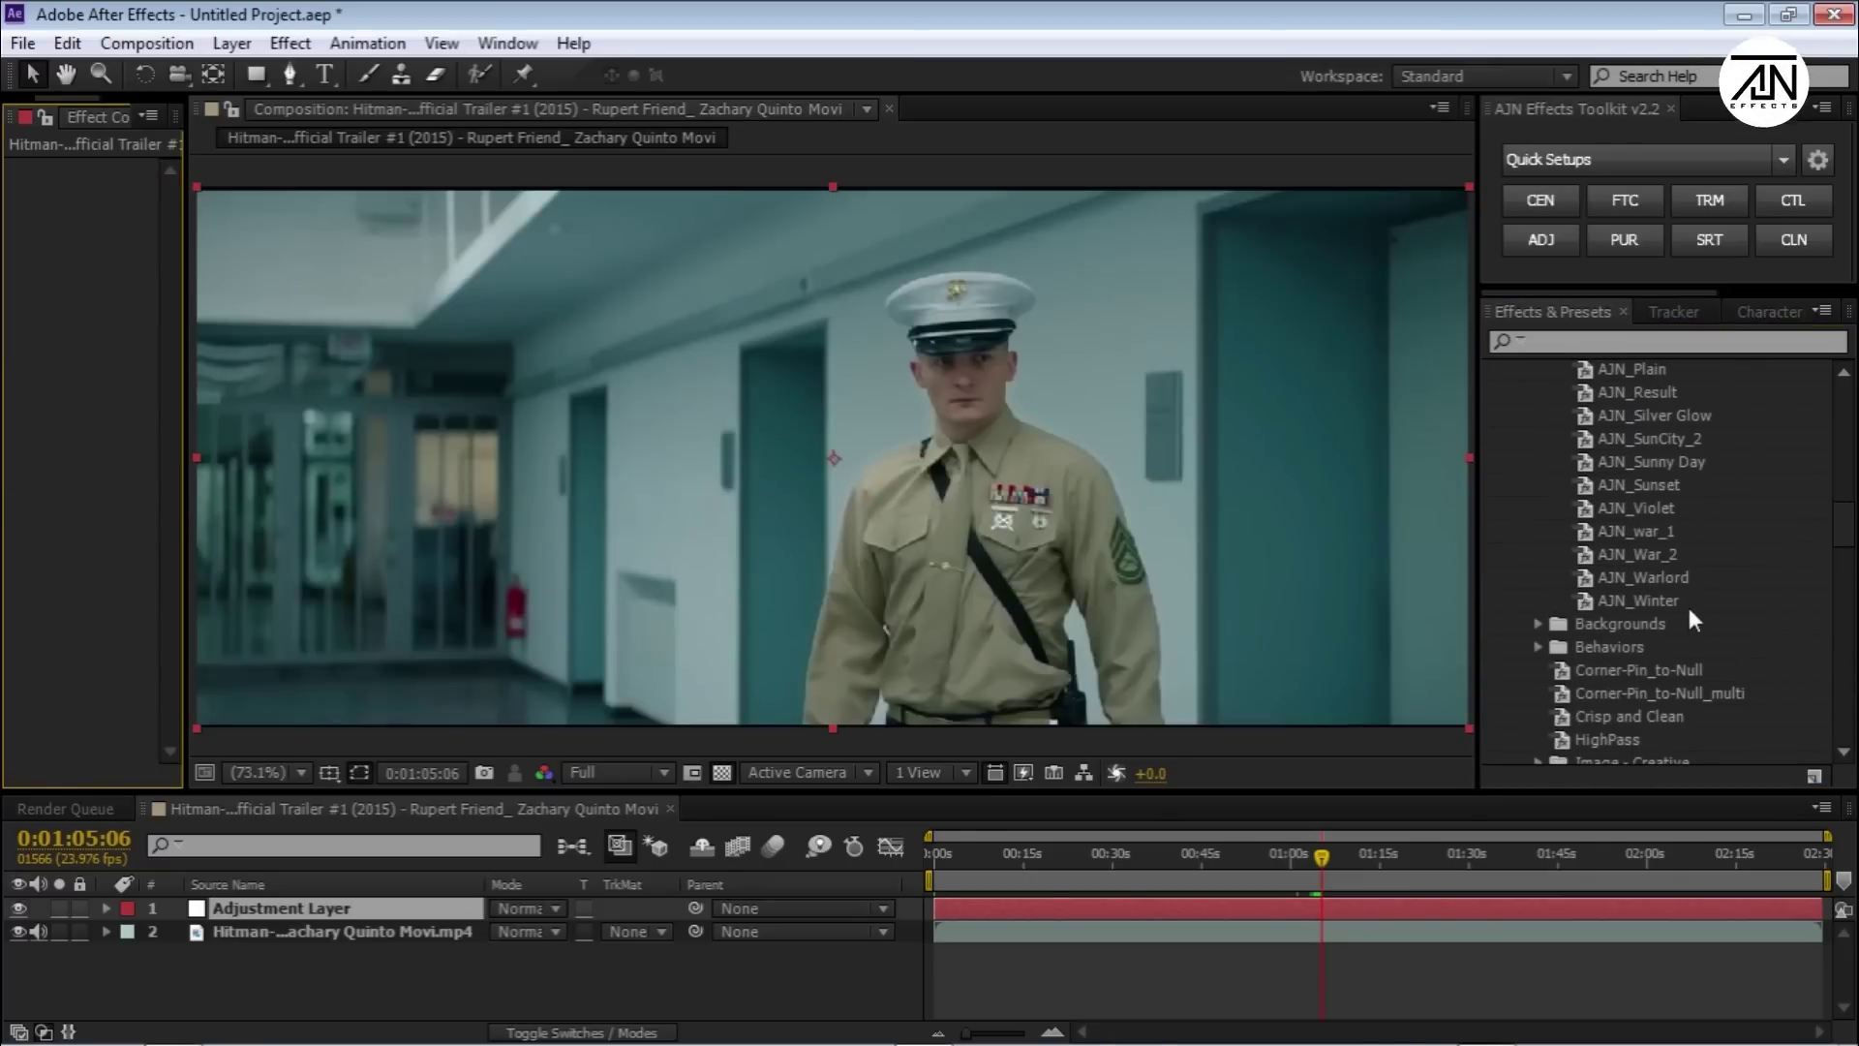
Preview and undo AJN_War_2, then apply the sepia AJN_Journey look and switch to Chrome
{"action": "double_click", "coordinate": [1678, 555]}
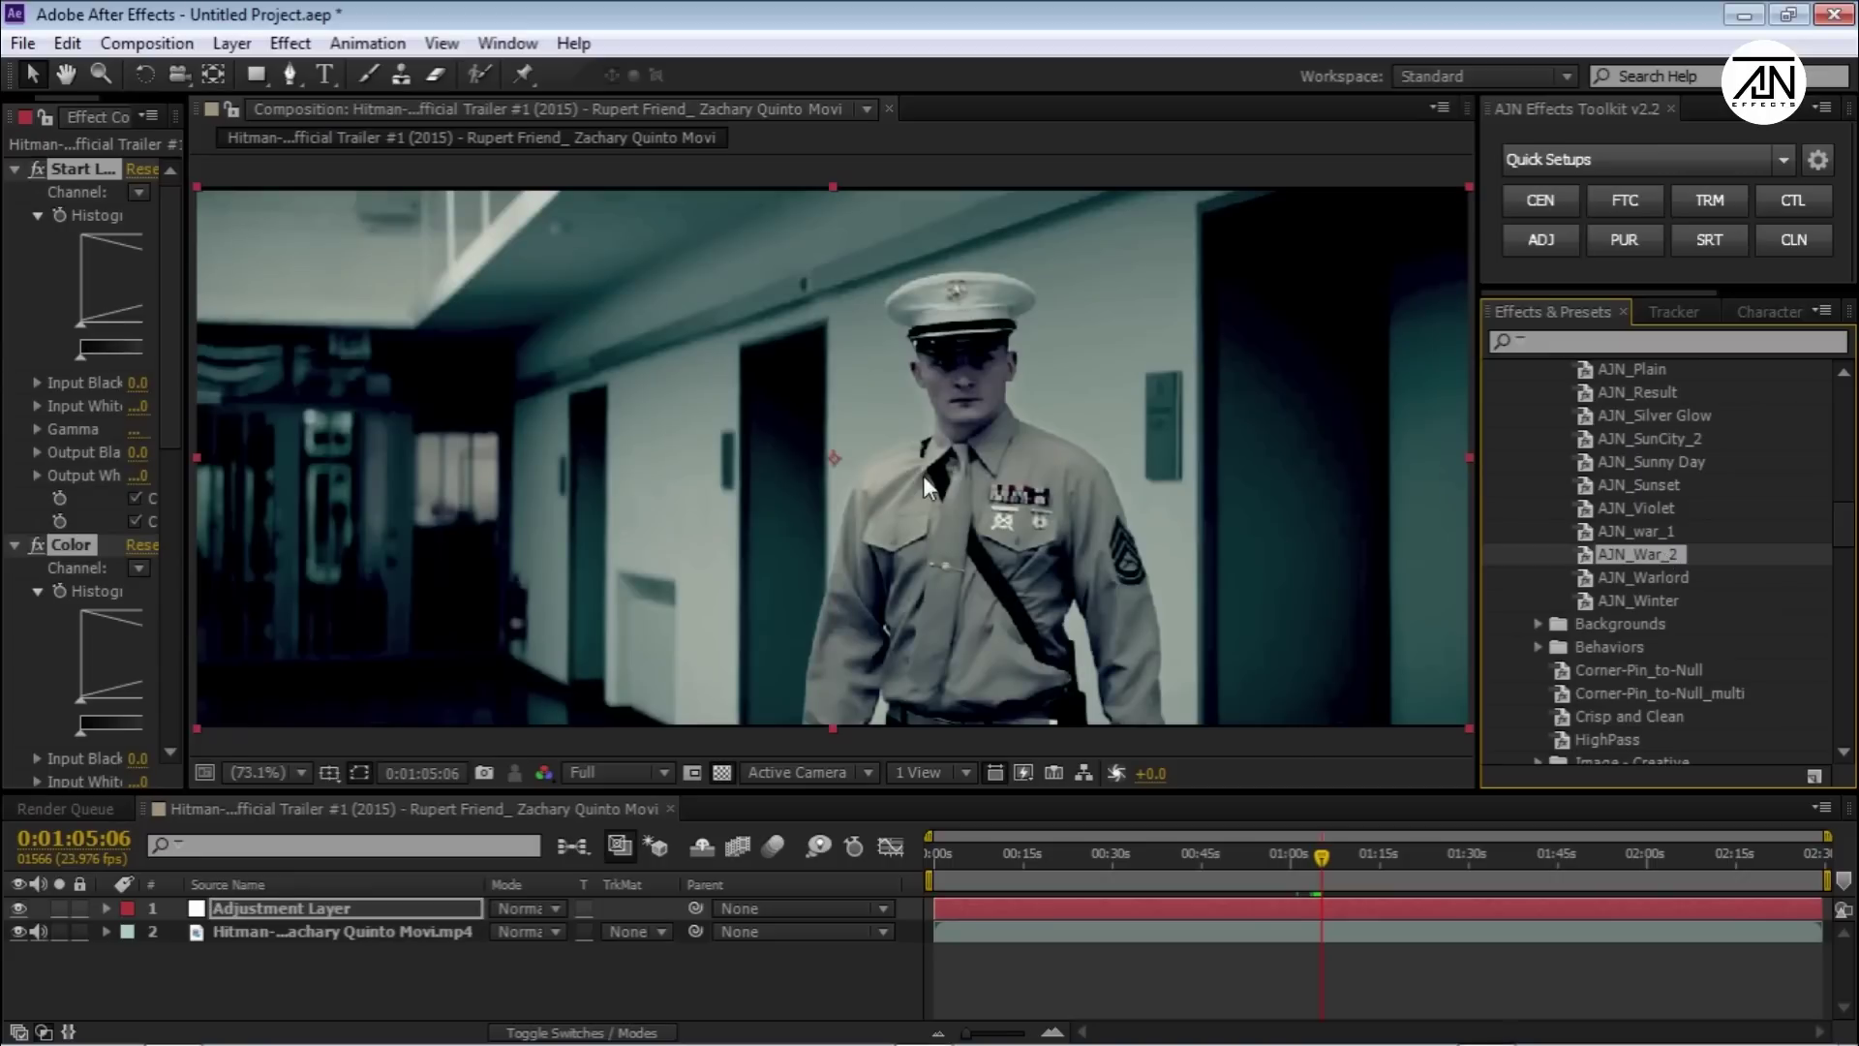
{"action": "key", "text": "ctrl+z"}
{"action": "scroll", "coordinate": [1682, 525], "scroll_direction": "up", "scroll_amount": 5}
{"action": "double_click", "coordinate": [1661, 581]}
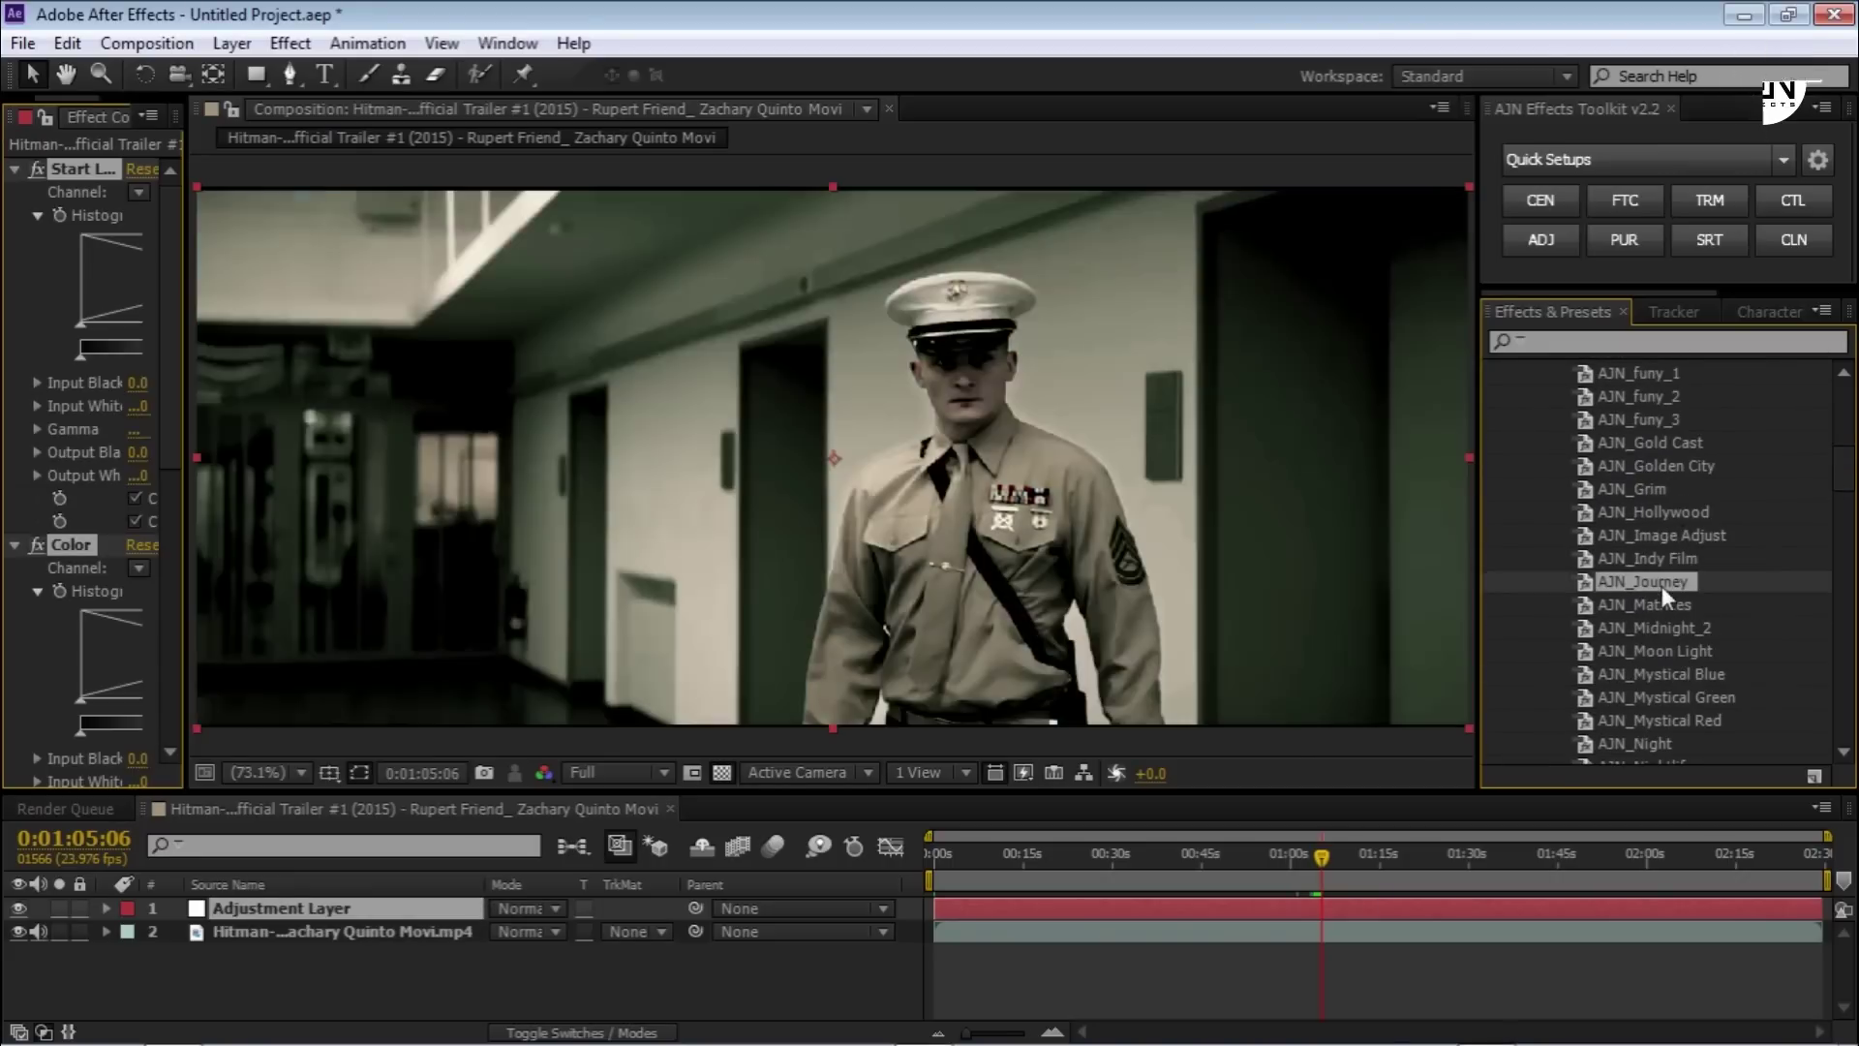
{"action": "key", "text": "alt+Tab"}
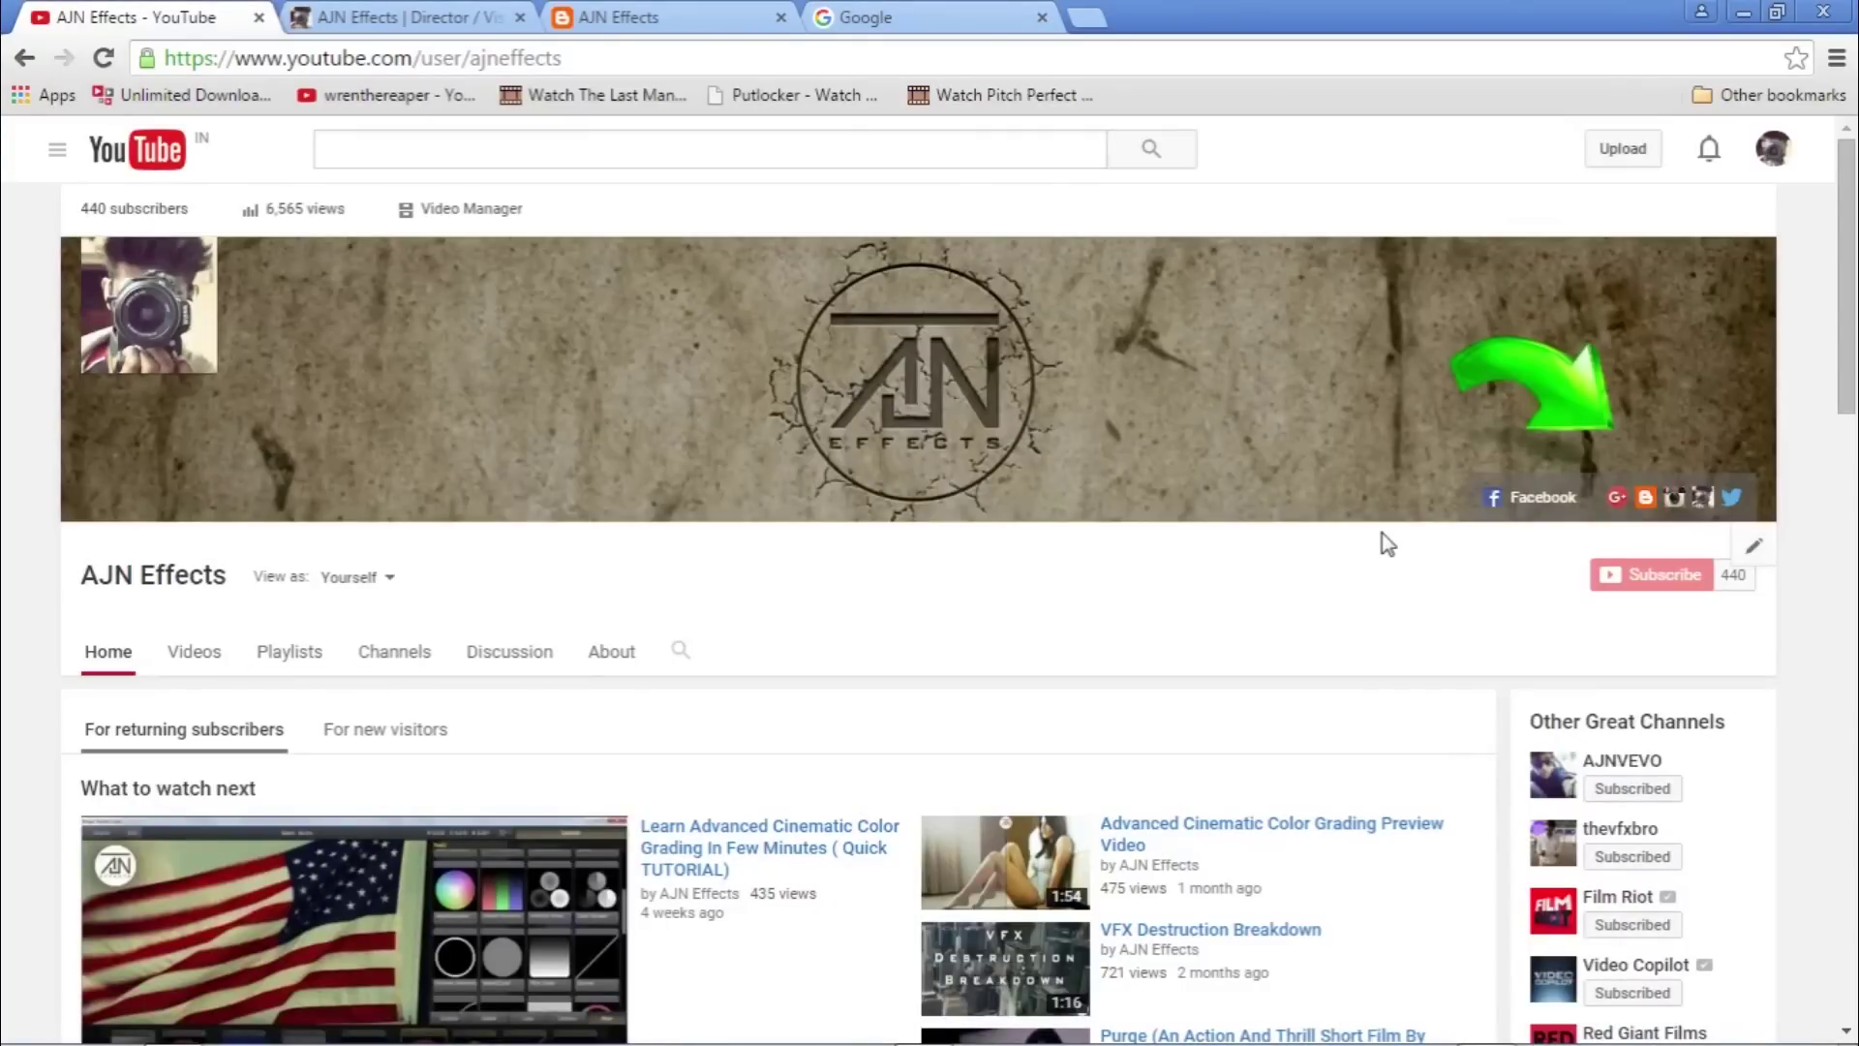
{"action": "scroll", "coordinate": [950, 697], "scroll_direction": "down", "scroll_amount": 3}
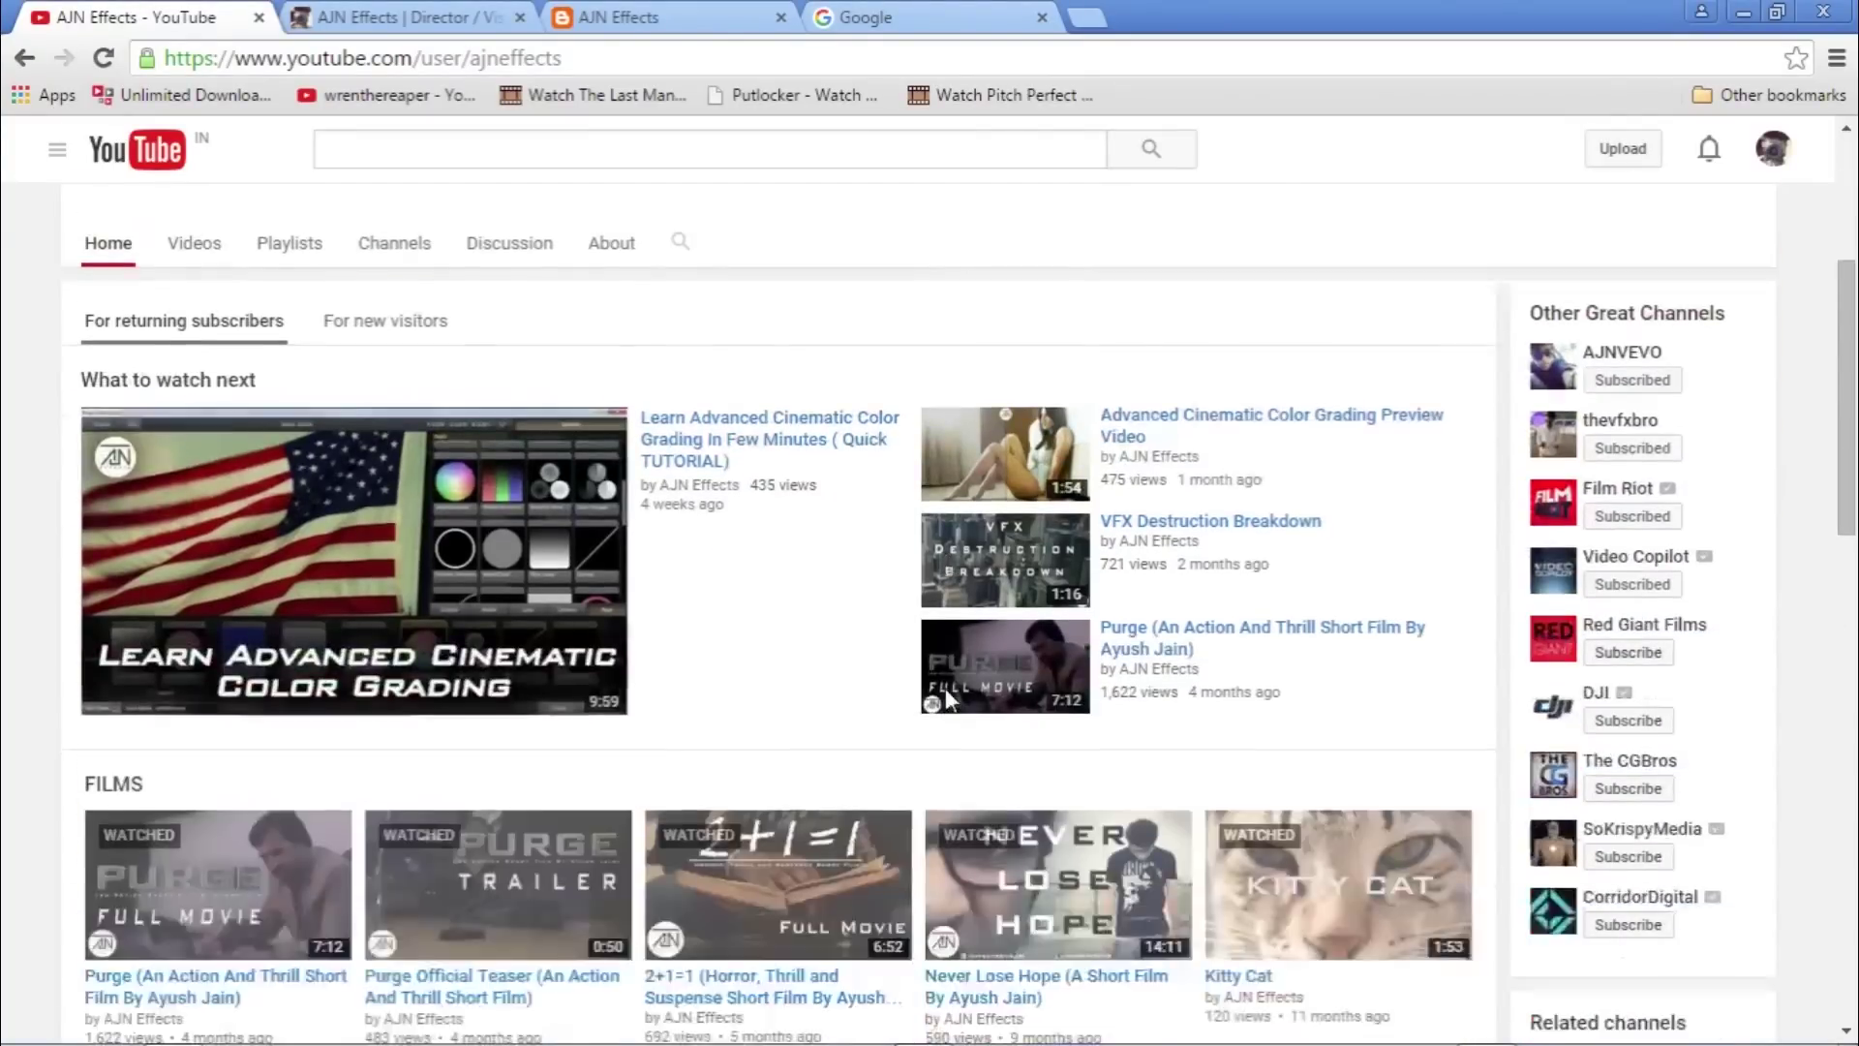
{"action": "scroll", "coordinate": [719, 802], "scroll_direction": "down", "scroll_amount": 4}
{"action": "scroll", "coordinate": [719, 802], "scroll_direction": "down", "scroll_amount": 4}
{"action": "scroll", "coordinate": [610, 771], "scroll_direction": "up", "scroll_amount": 8}
{"action": "scroll", "coordinate": [429, 741], "scroll_direction": "up", "scroll_amount": 4}
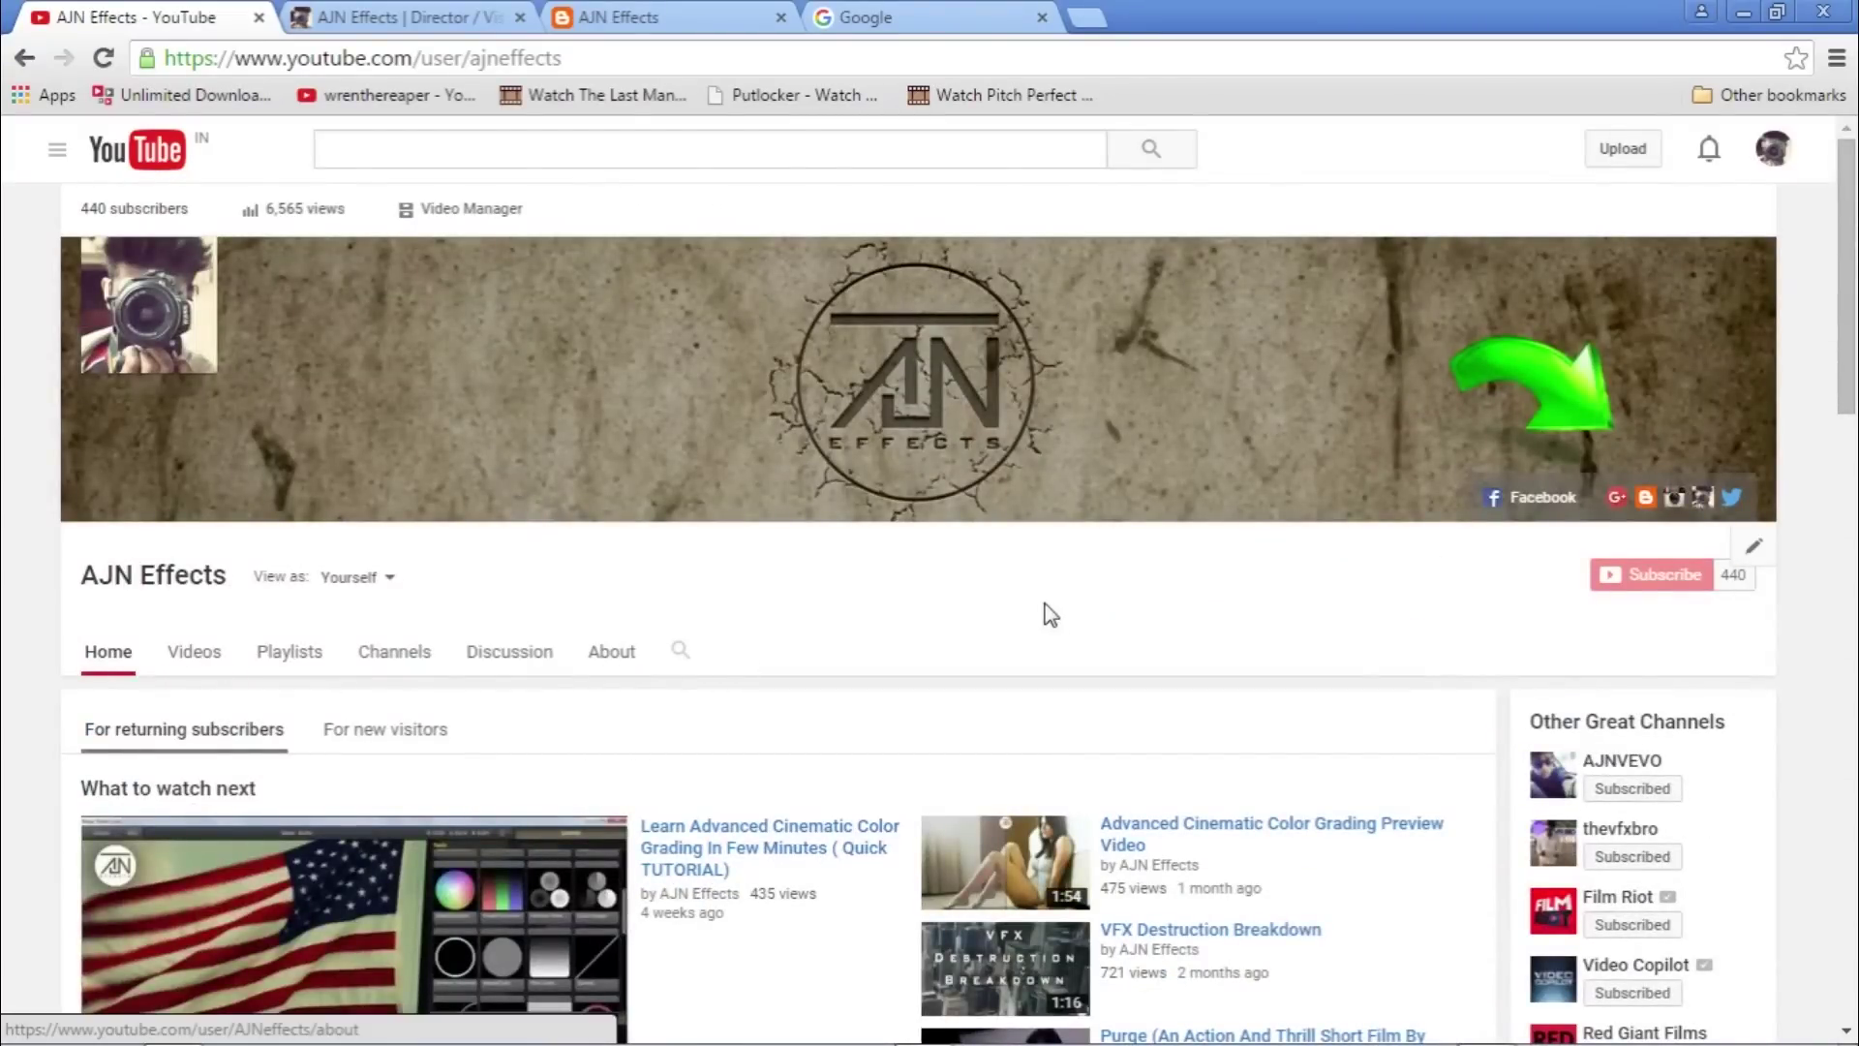
Tour the branded.me portfolio's Projects, Gallery, Skills and Contact sections, then open the AJN Effects blog tab
{"action": "left_click", "coordinate": [437, 17]}
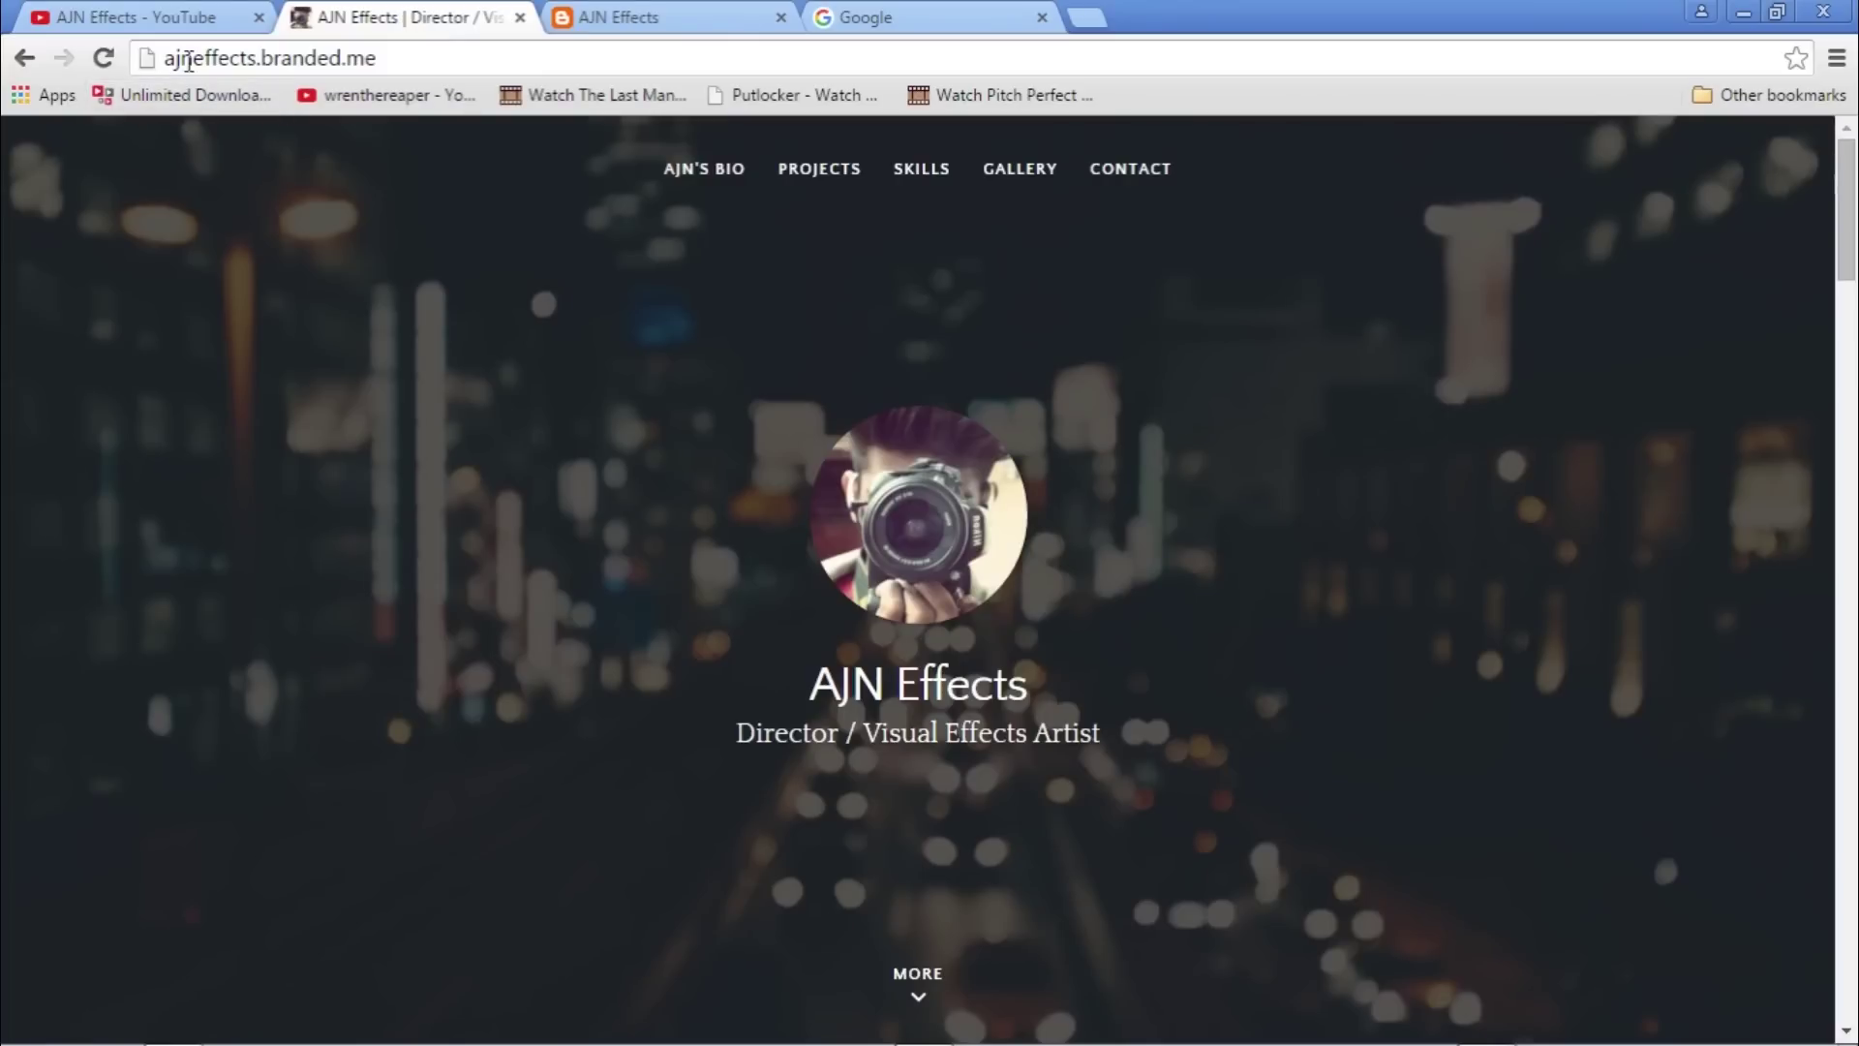
{"action": "left_click", "coordinate": [820, 170]}
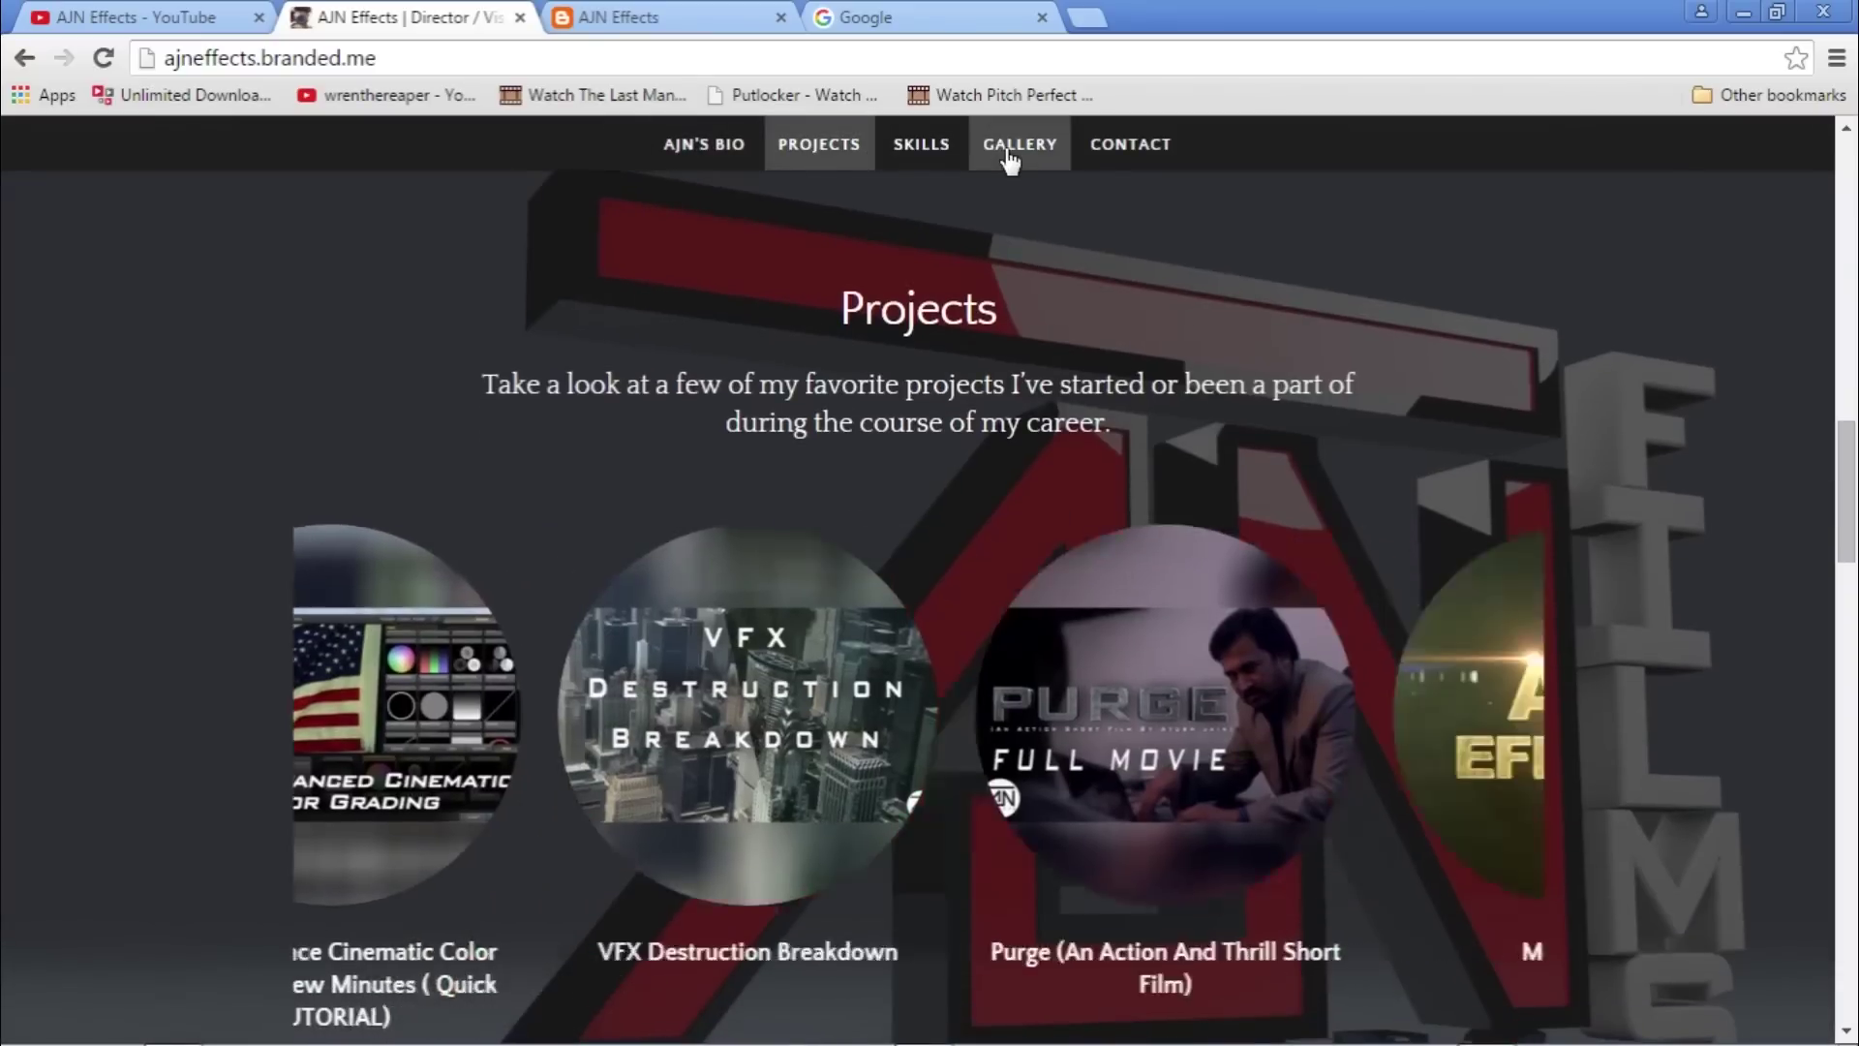
{"action": "left_click", "coordinate": [1017, 151]}
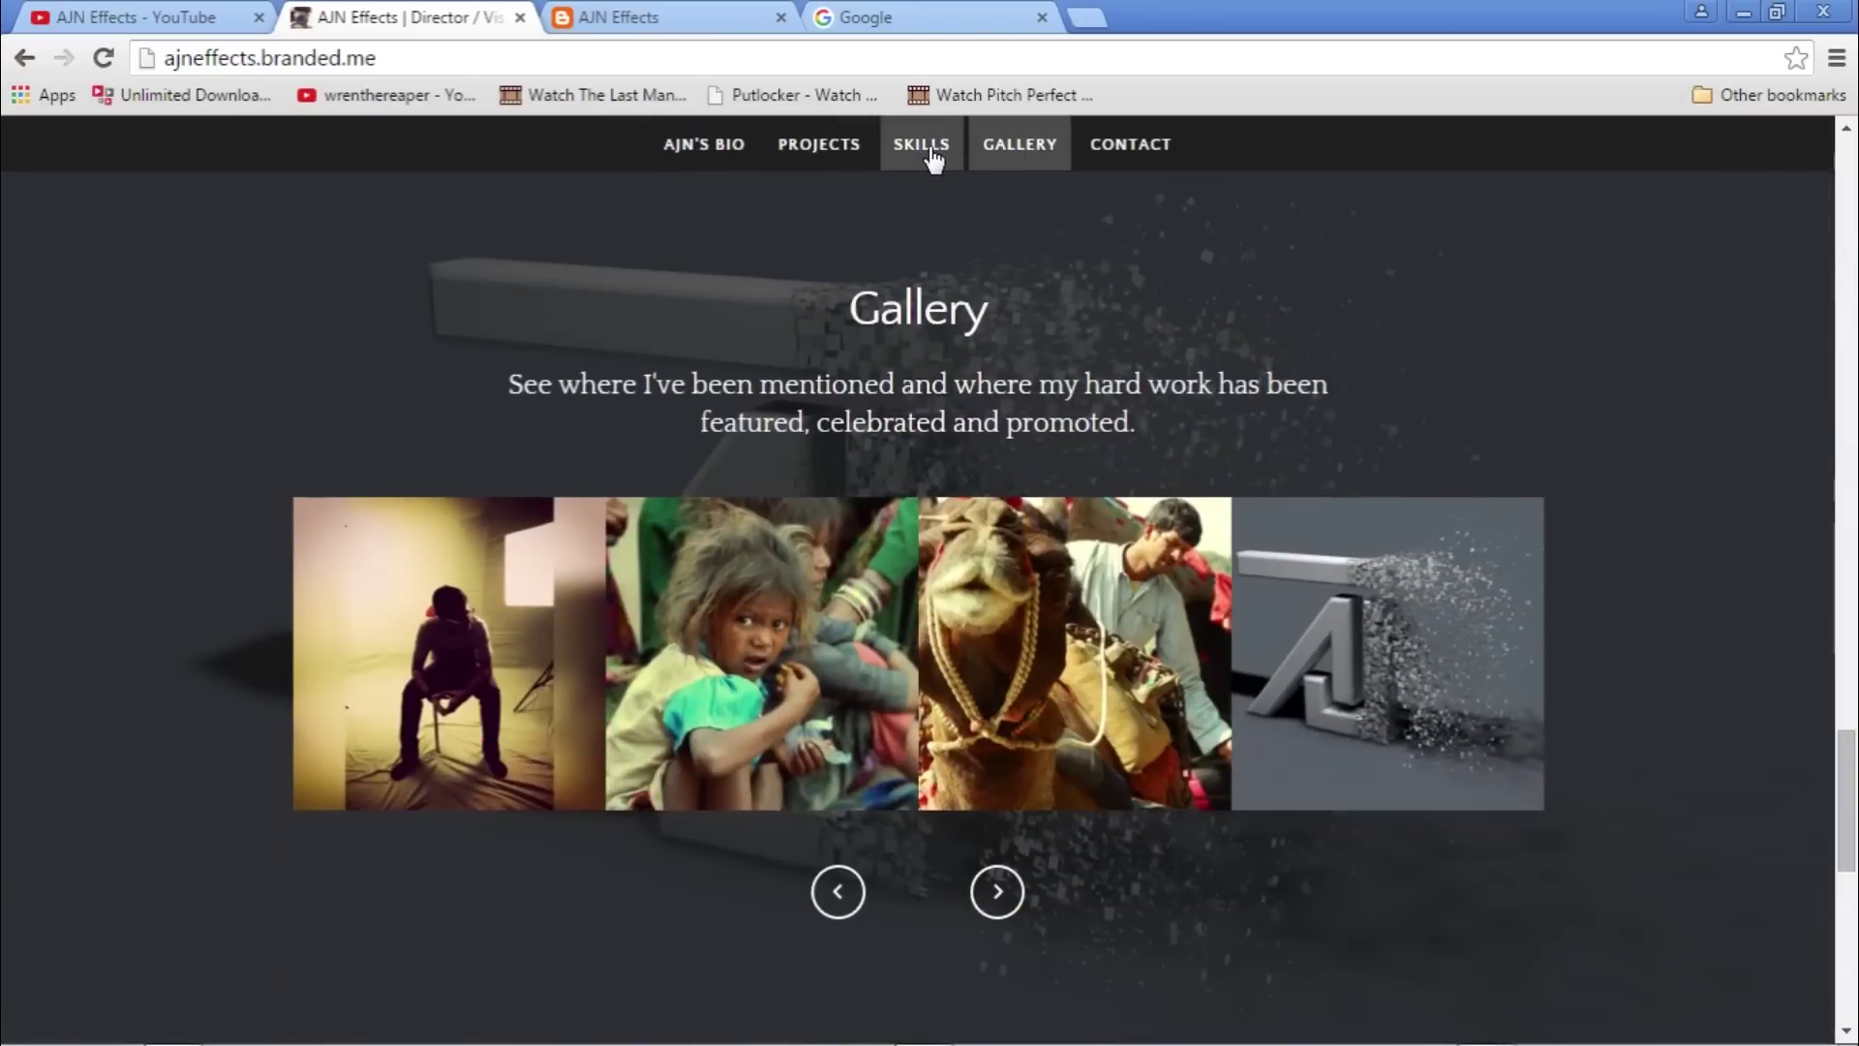
{"action": "left_click", "coordinate": [932, 158]}
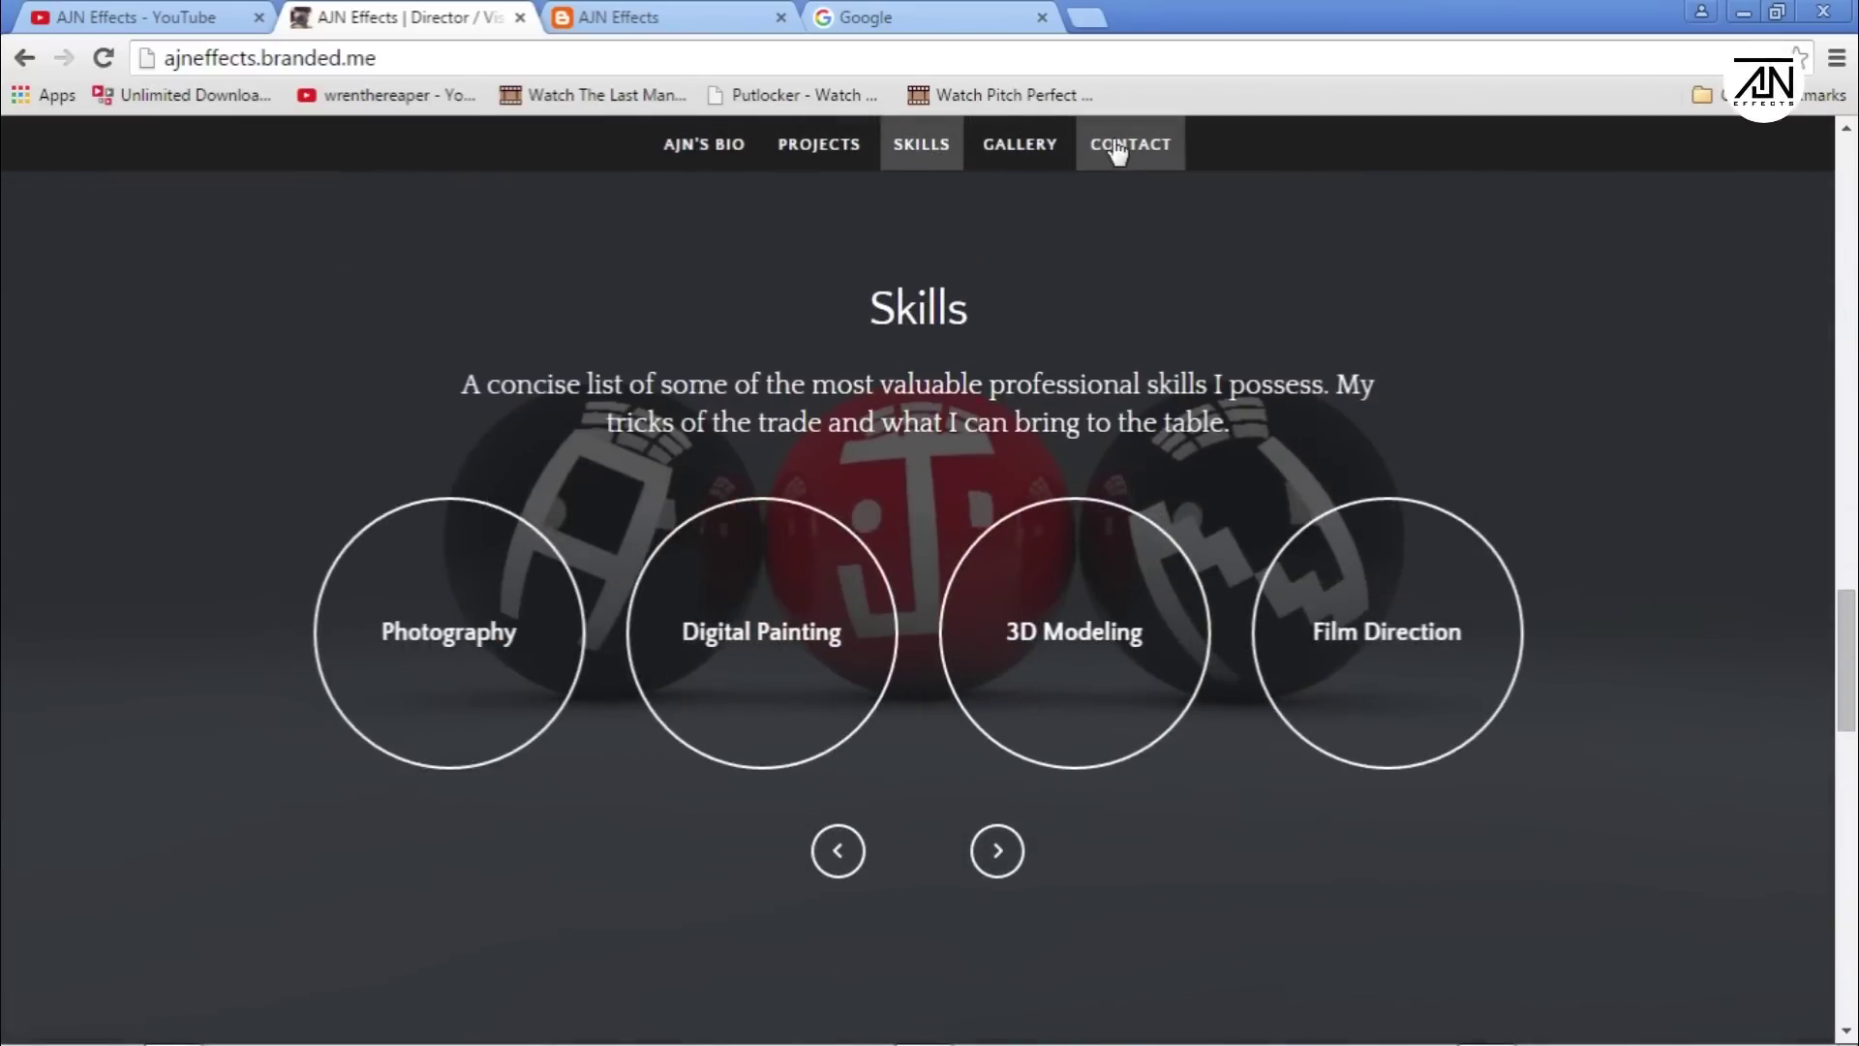
{"action": "left_click", "coordinate": [1113, 152]}
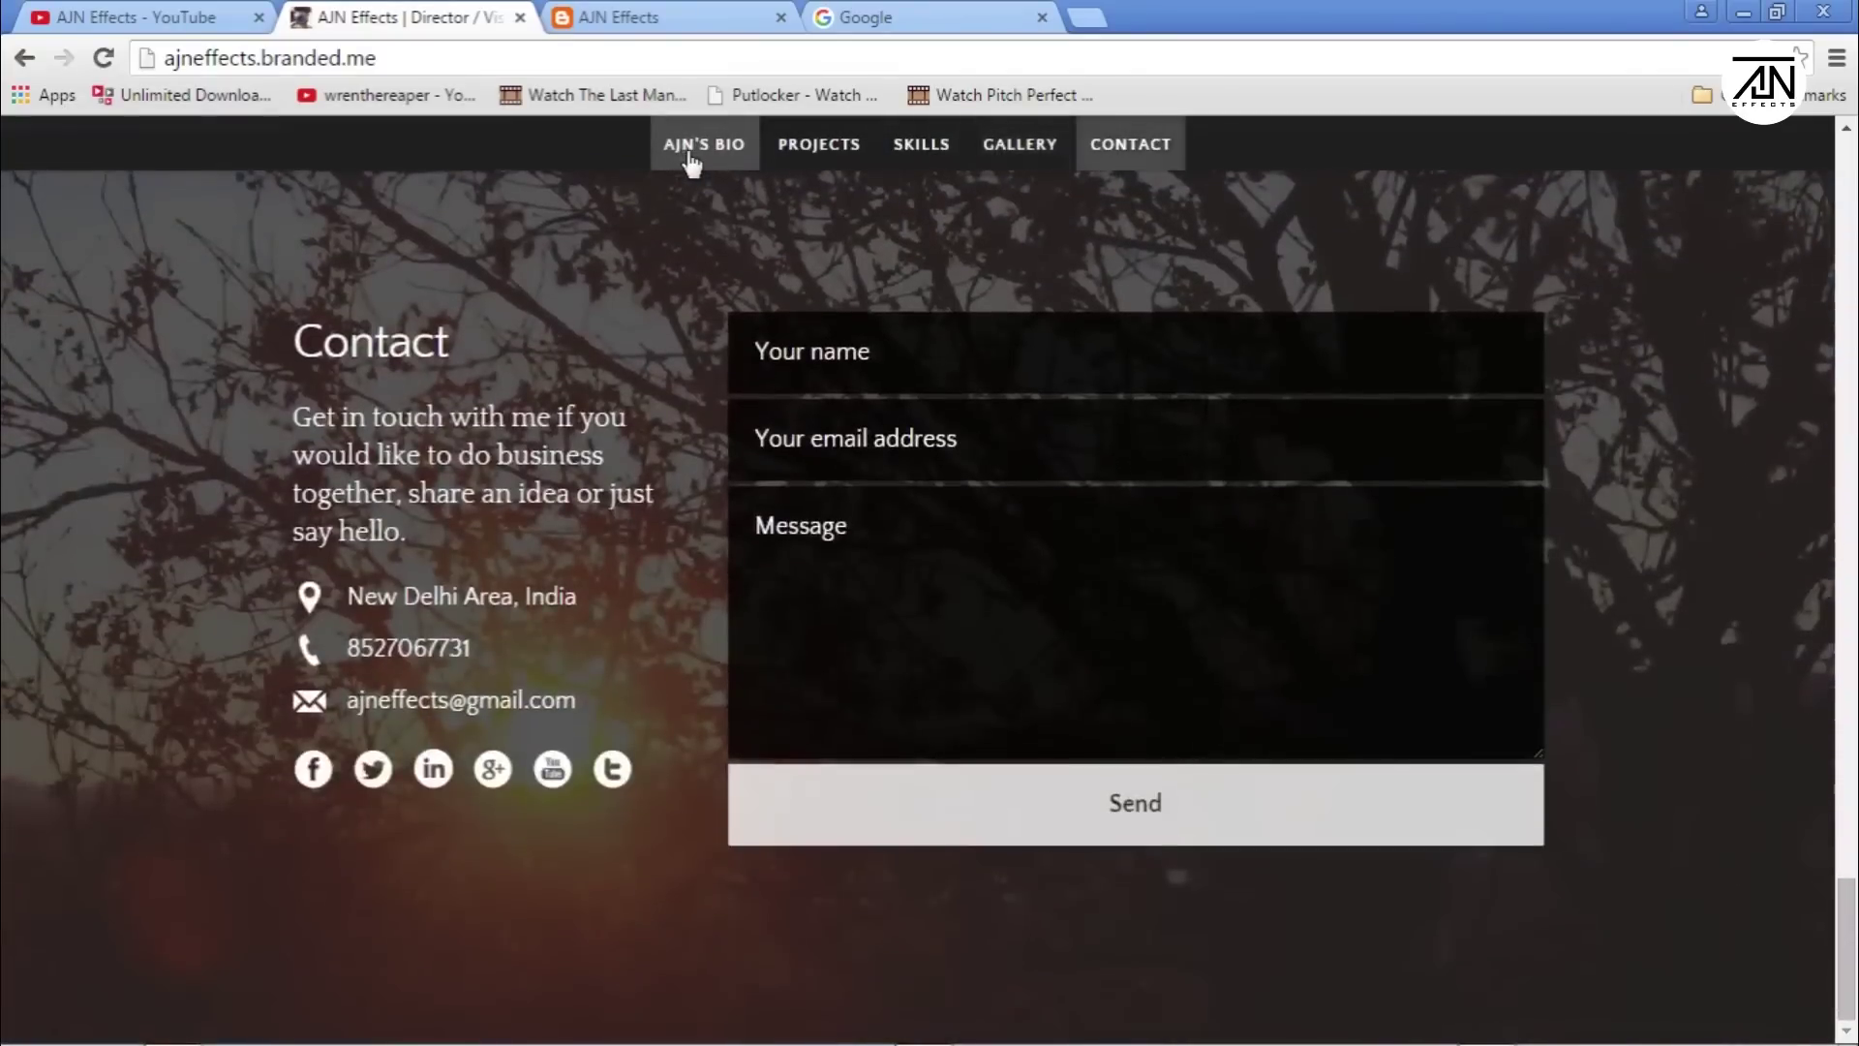
{"action": "left_click", "coordinate": [695, 156]}
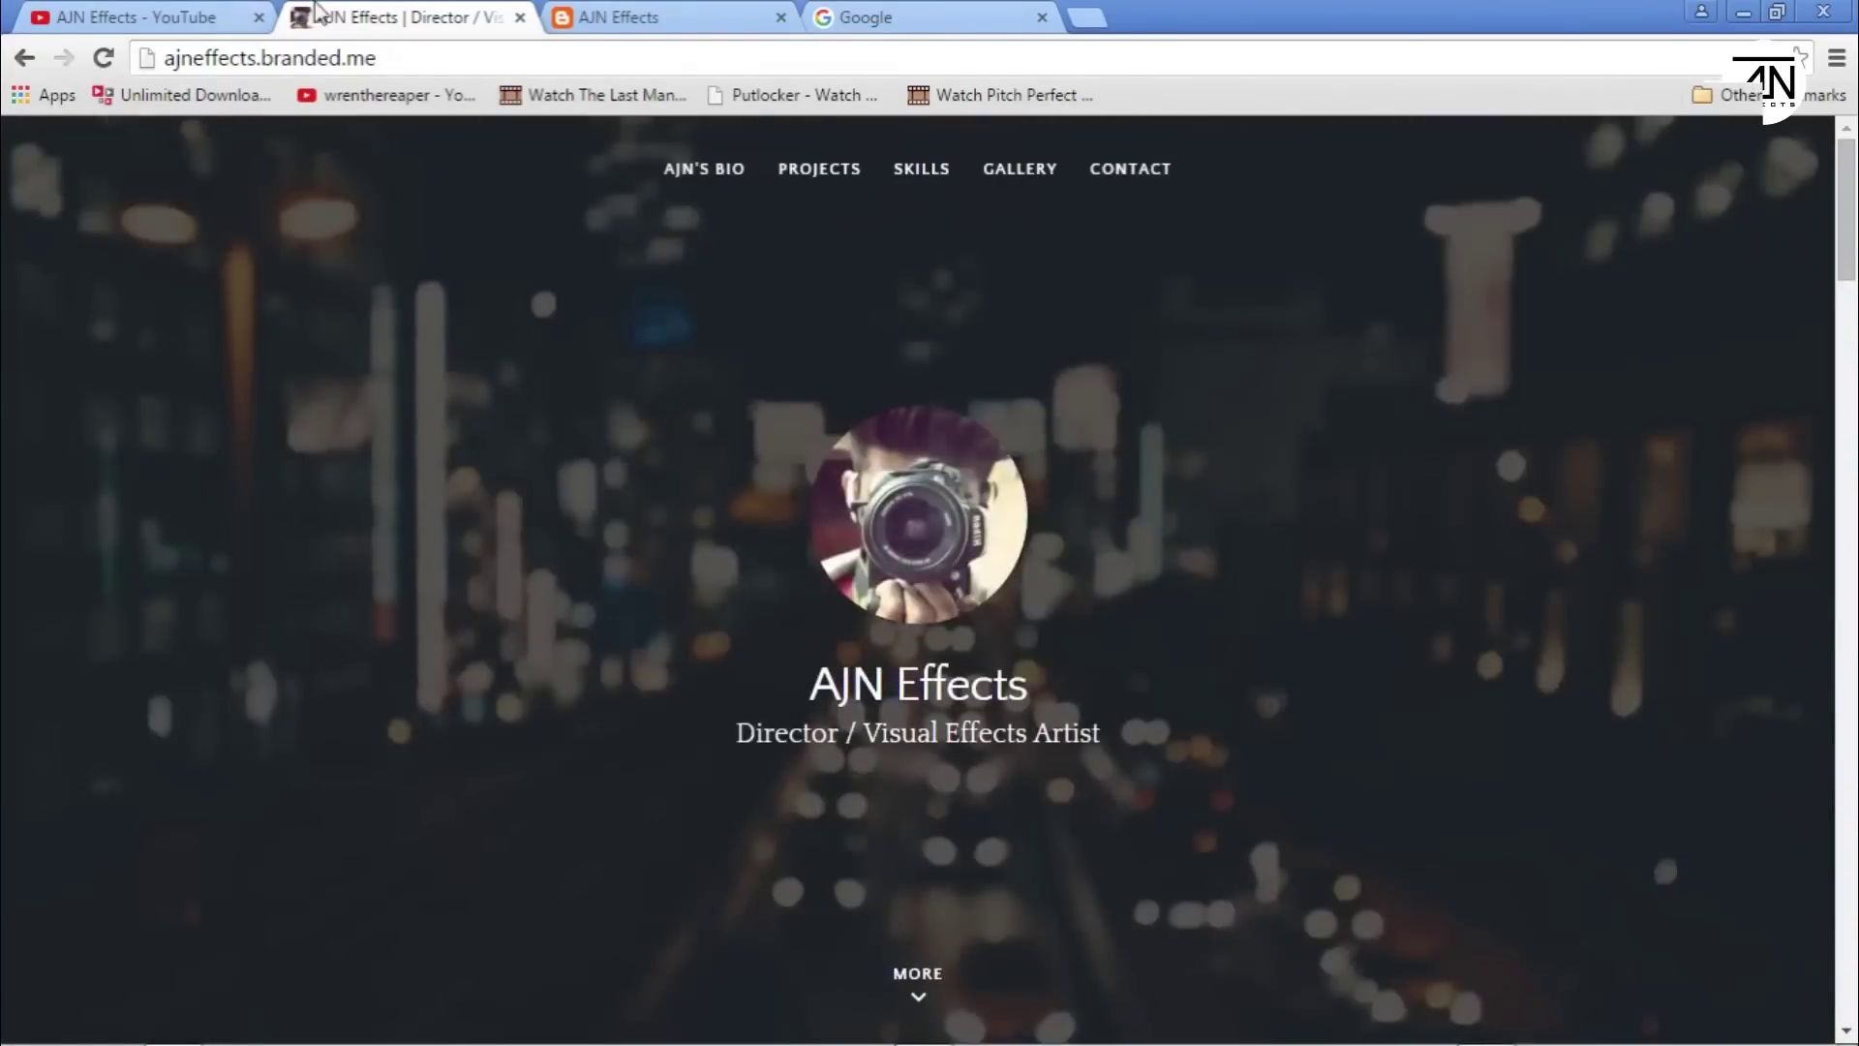
{"action": "left_click", "coordinate": [588, 17]}
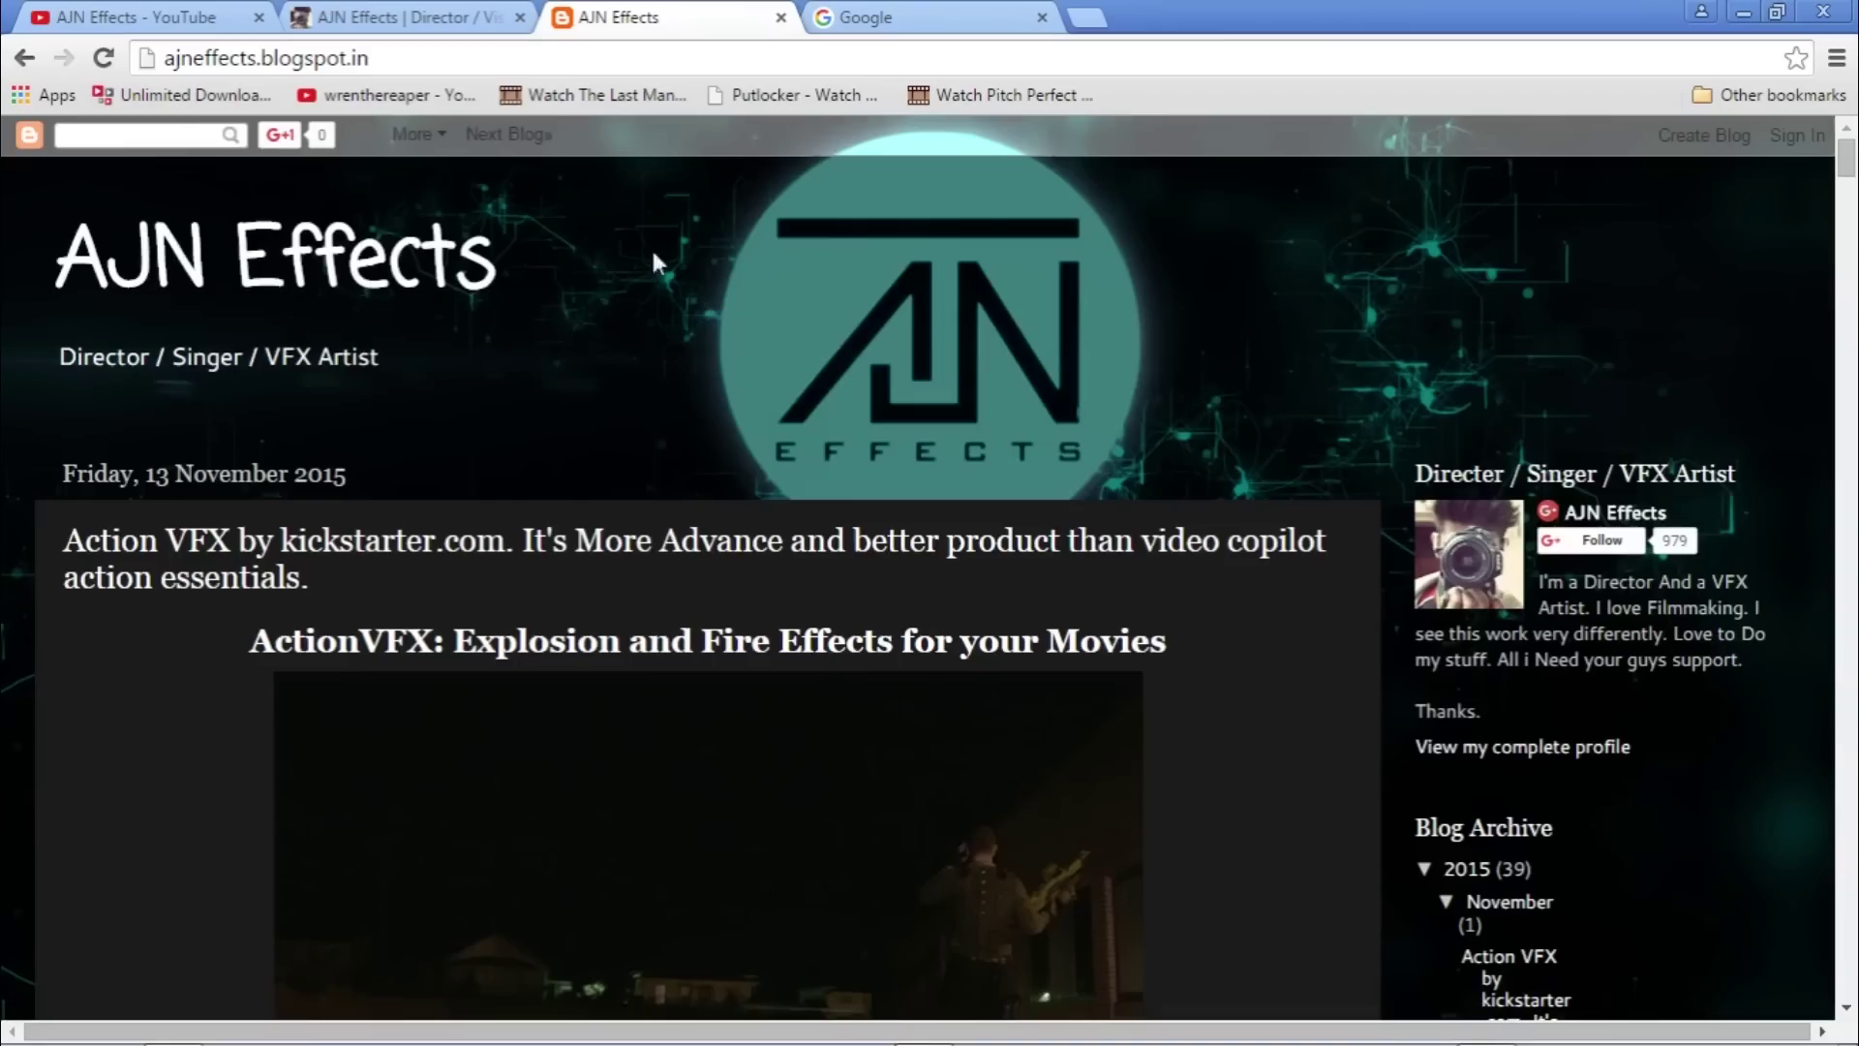
{"action": "left_click", "coordinate": [430, 57]}
{"action": "scroll", "coordinate": [785, 446], "scroll_direction": "down", "scroll_amount": 3}
{"action": "scroll", "coordinate": [792, 437], "scroll_direction": "down", "scroll_amount": 1}
{"action": "scroll", "coordinate": [805, 465], "scroll_direction": "down", "scroll_amount": 1}
{"action": "scroll", "coordinate": [1190, 558], "scroll_direction": "up", "scroll_amount": 1}
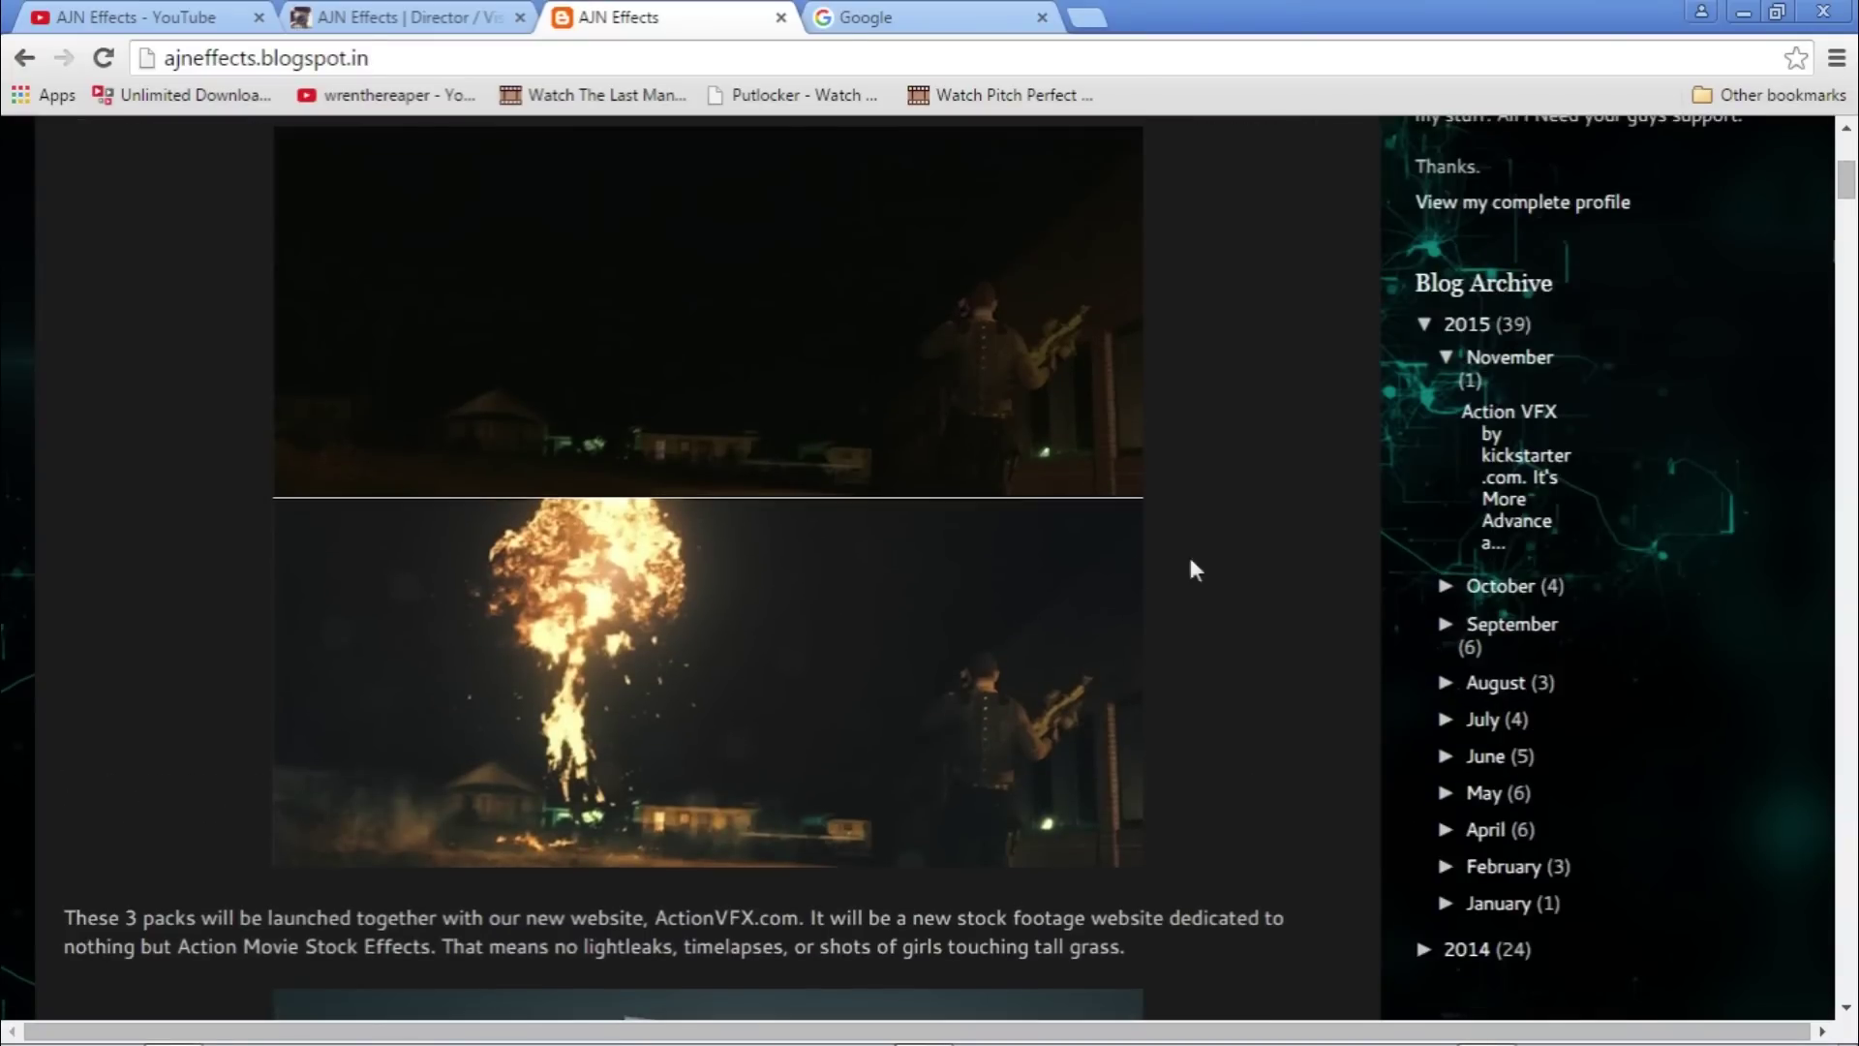
{"action": "scroll", "coordinate": [1220, 564], "scroll_direction": "up", "scroll_amount": 1}
{"action": "scroll", "coordinate": [1070, 553], "scroll_direction": "down", "scroll_amount": 1}
{"action": "scroll", "coordinate": [1080, 581], "scroll_direction": "down", "scroll_amount": 4}
{"action": "scroll", "coordinate": [1046, 634], "scroll_direction": "down", "scroll_amount": 4}
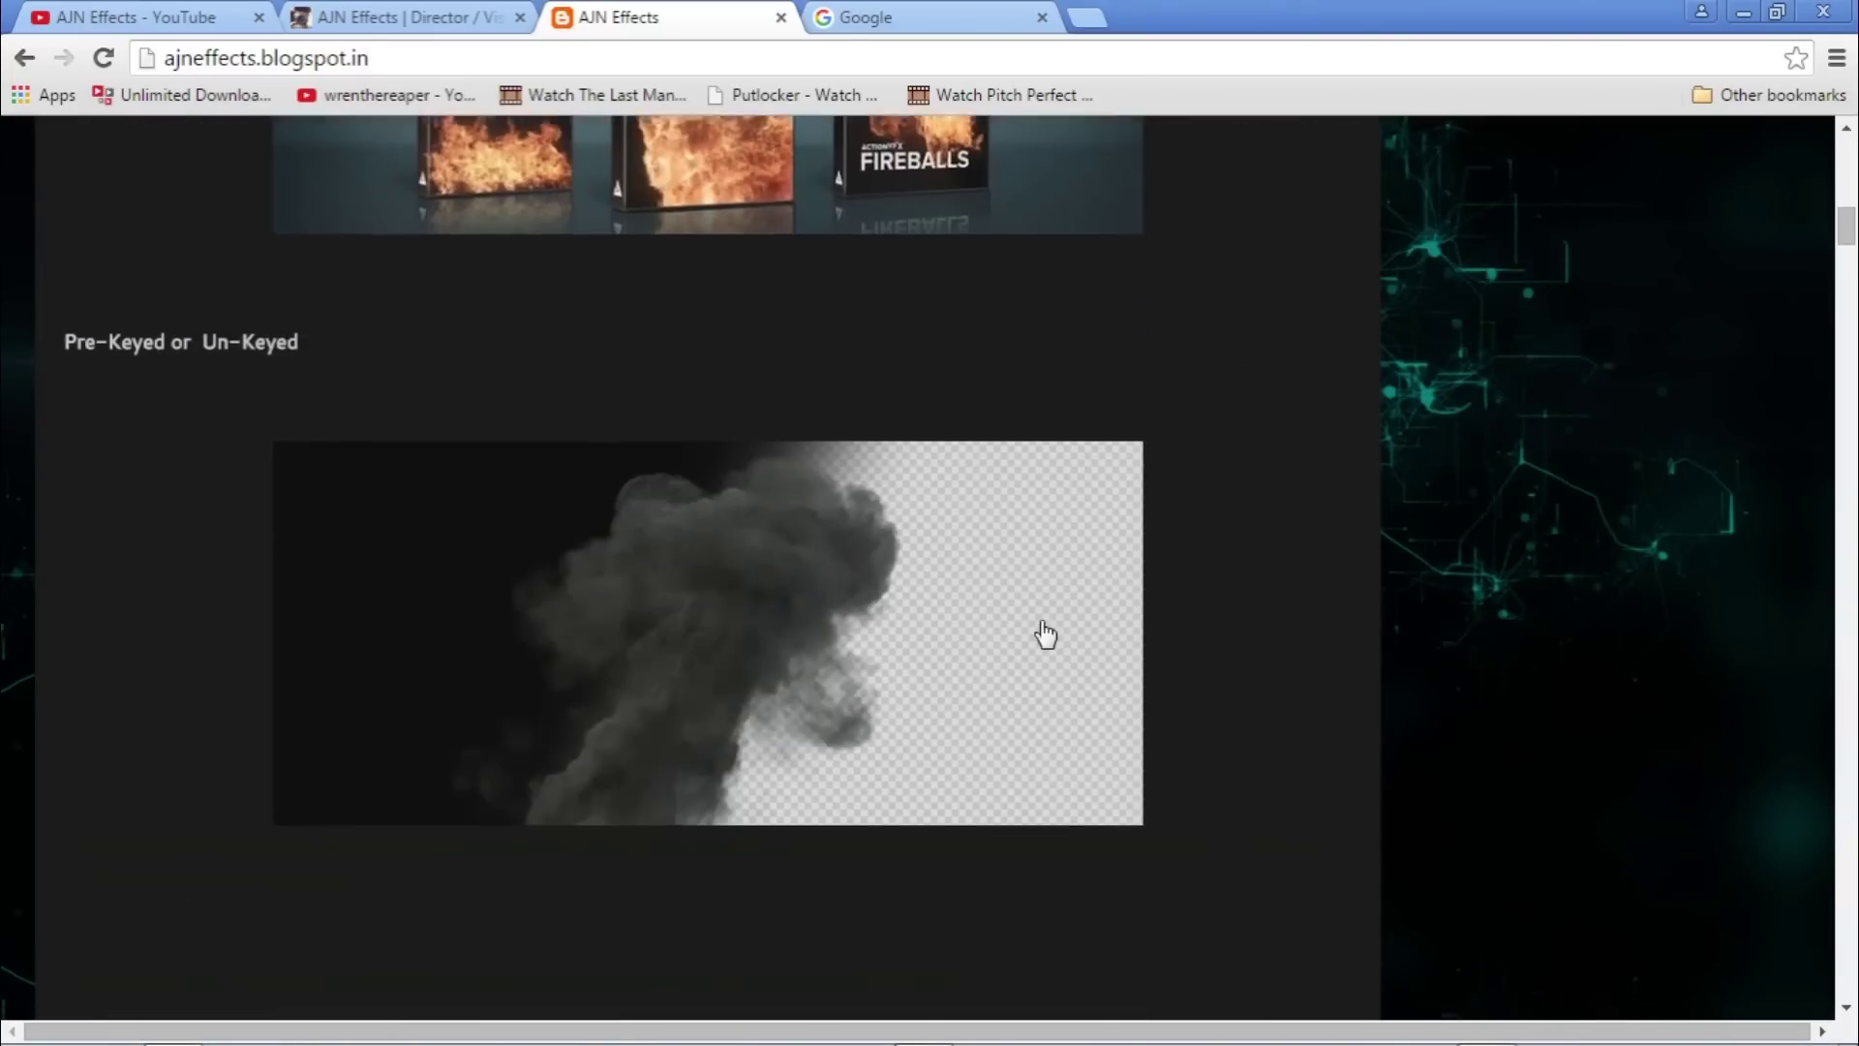
{"action": "scroll", "coordinate": [1046, 636], "scroll_direction": "down", "scroll_amount": 1}
{"action": "scroll", "coordinate": [1036, 635], "scroll_direction": "down", "scroll_amount": 5}
{"action": "scroll", "coordinate": [1038, 635], "scroll_direction": "down", "scroll_amount": 4}
{"action": "scroll", "coordinate": [1041, 635], "scroll_direction": "down", "scroll_amount": 3}
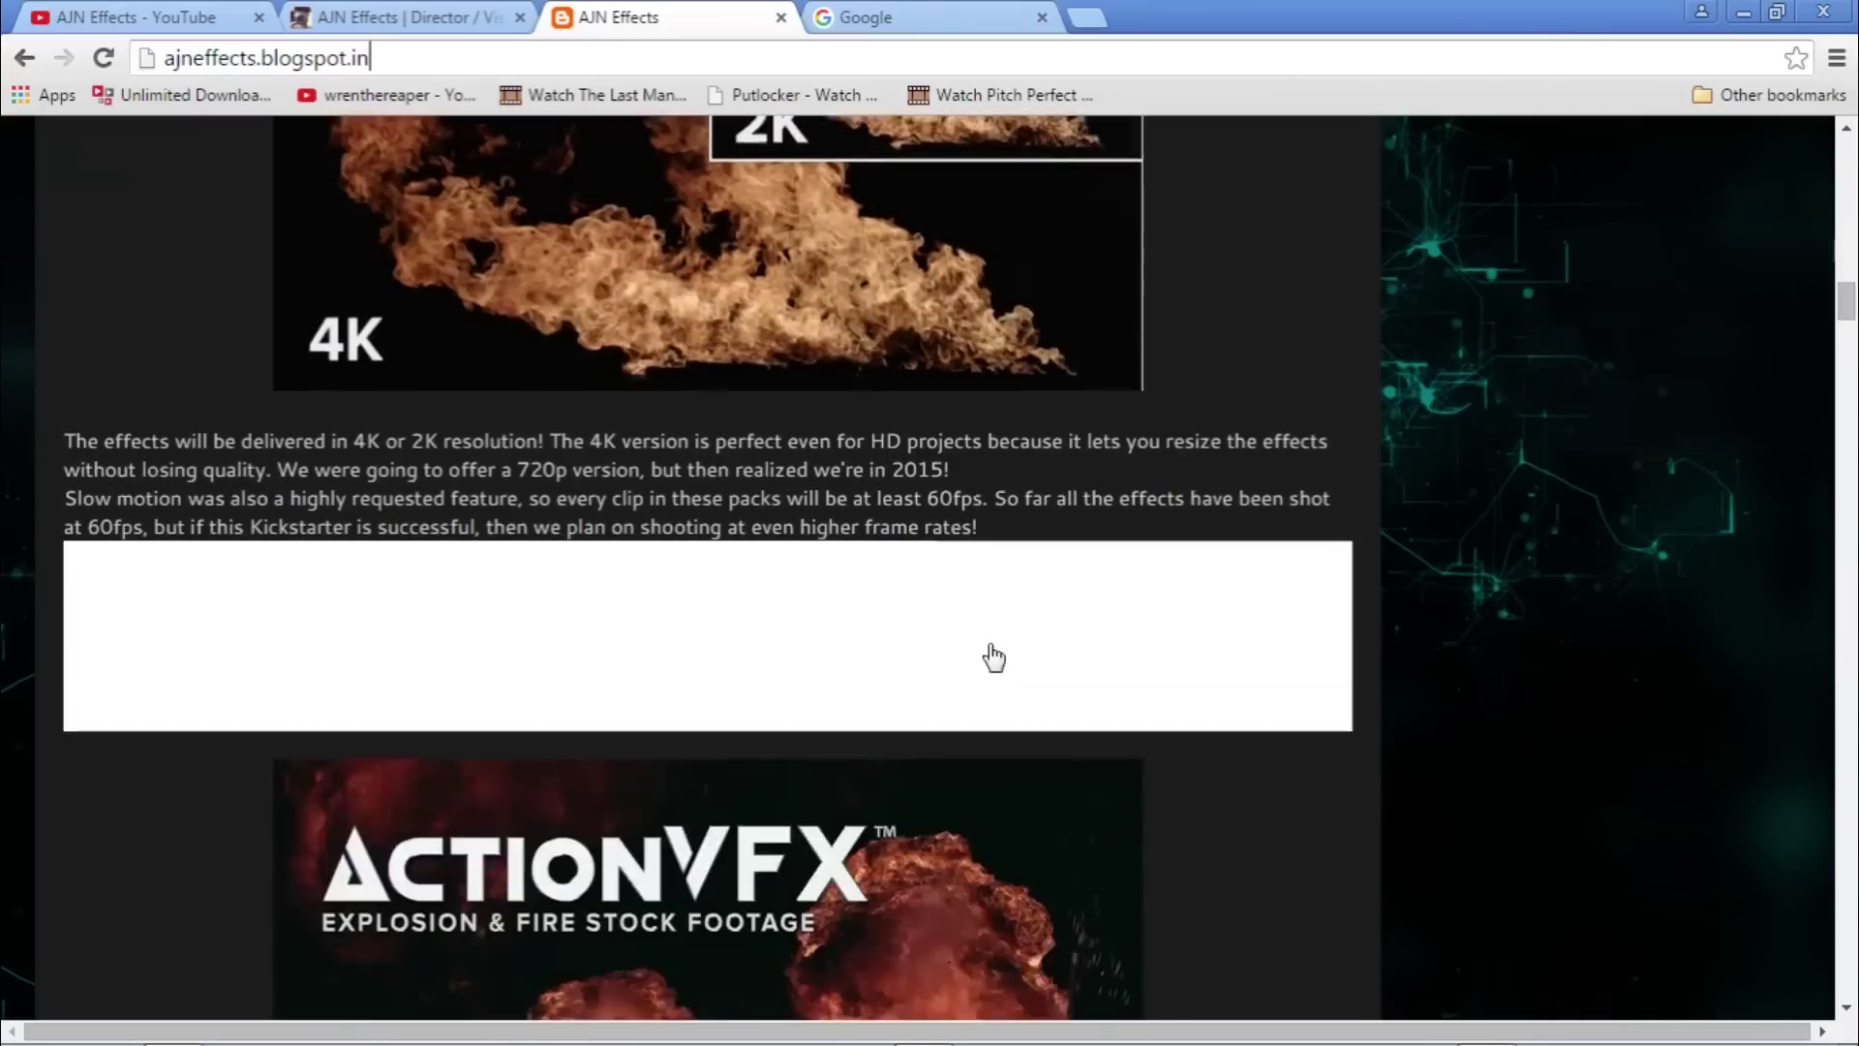
{"action": "scroll", "coordinate": [994, 658], "scroll_direction": "down", "scroll_amount": 2}
{"action": "scroll", "coordinate": [930, 610], "scroll_direction": "down", "scroll_amount": 5}
{"action": "scroll", "coordinate": [883, 547], "scroll_direction": "down", "scroll_amount": 3}
{"action": "scroll", "coordinate": [1003, 552], "scroll_direction": "down", "scroll_amount": 6}
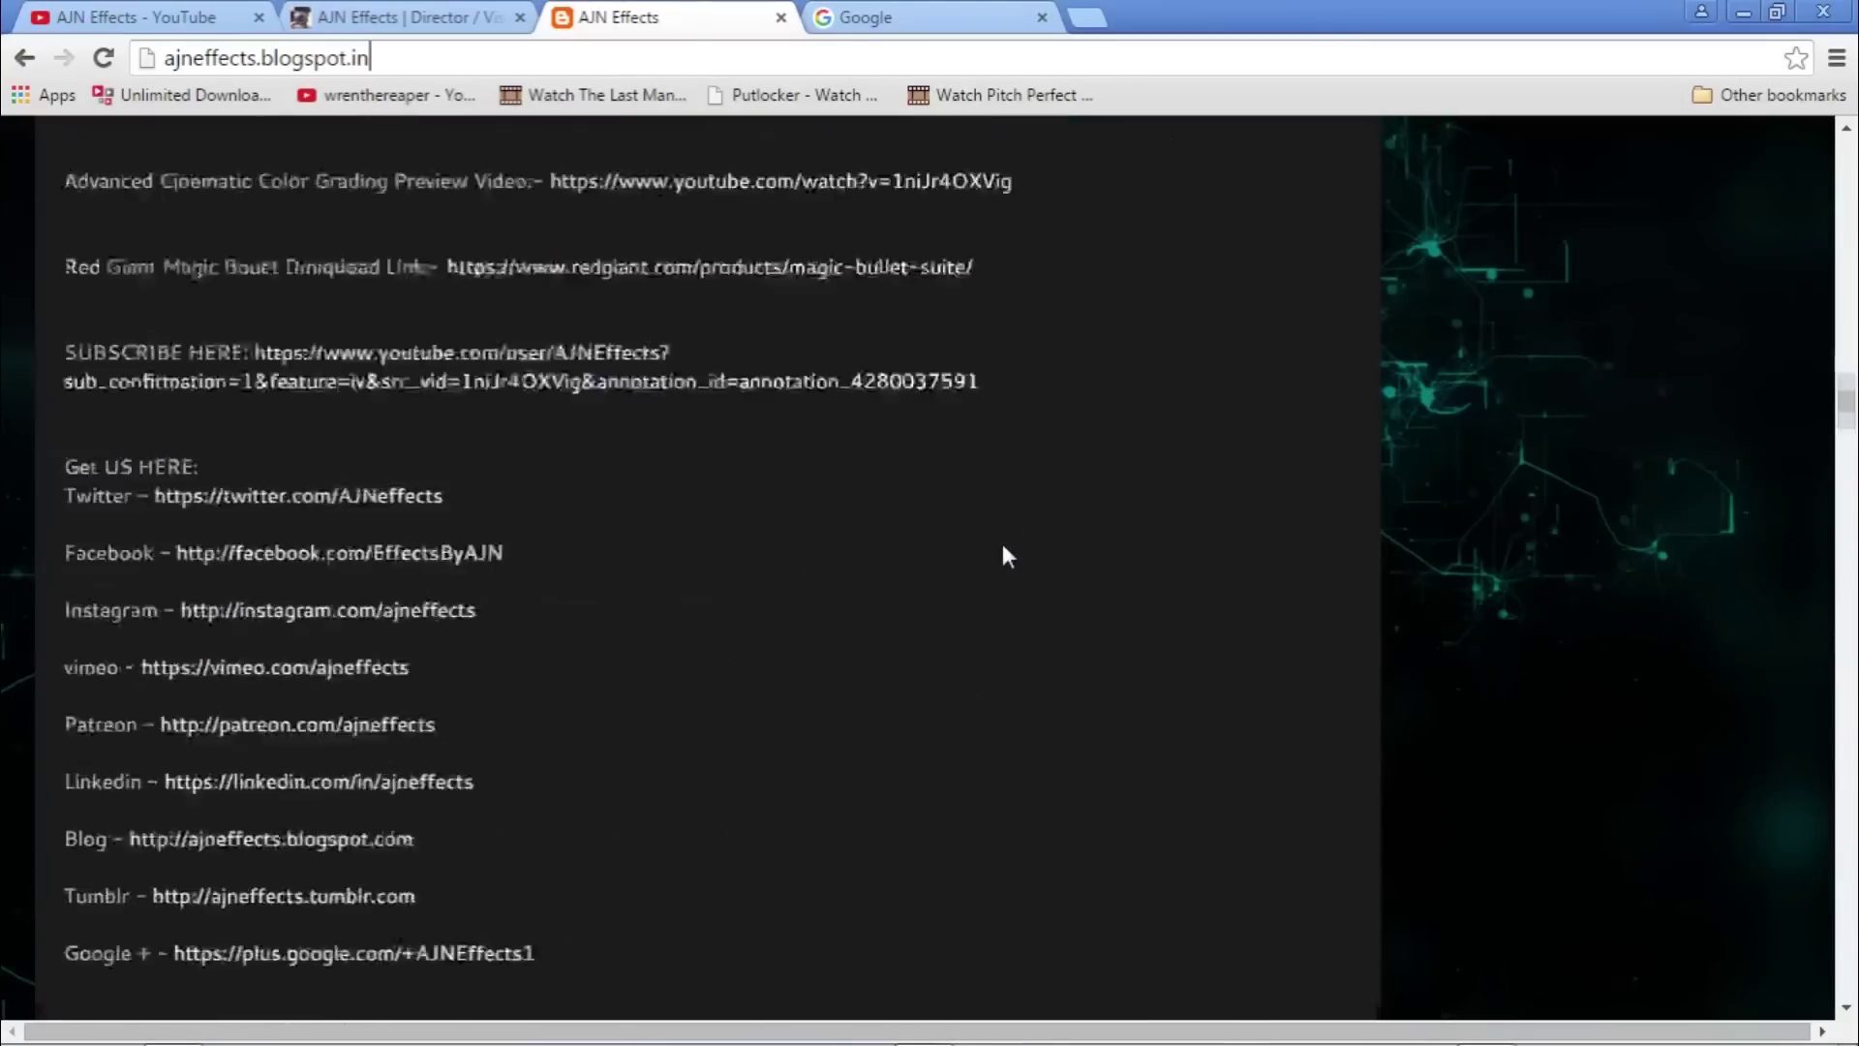
{"action": "scroll", "coordinate": [1002, 555], "scroll_direction": "down", "scroll_amount": 6}
{"action": "scroll", "coordinate": [1003, 555], "scroll_direction": "down", "scroll_amount": 4}
{"action": "scroll", "coordinate": [1002, 555], "scroll_direction": "up", "scroll_amount": 1}
{"action": "scroll", "coordinate": [998, 569], "scroll_direction": "down", "scroll_amount": 3}
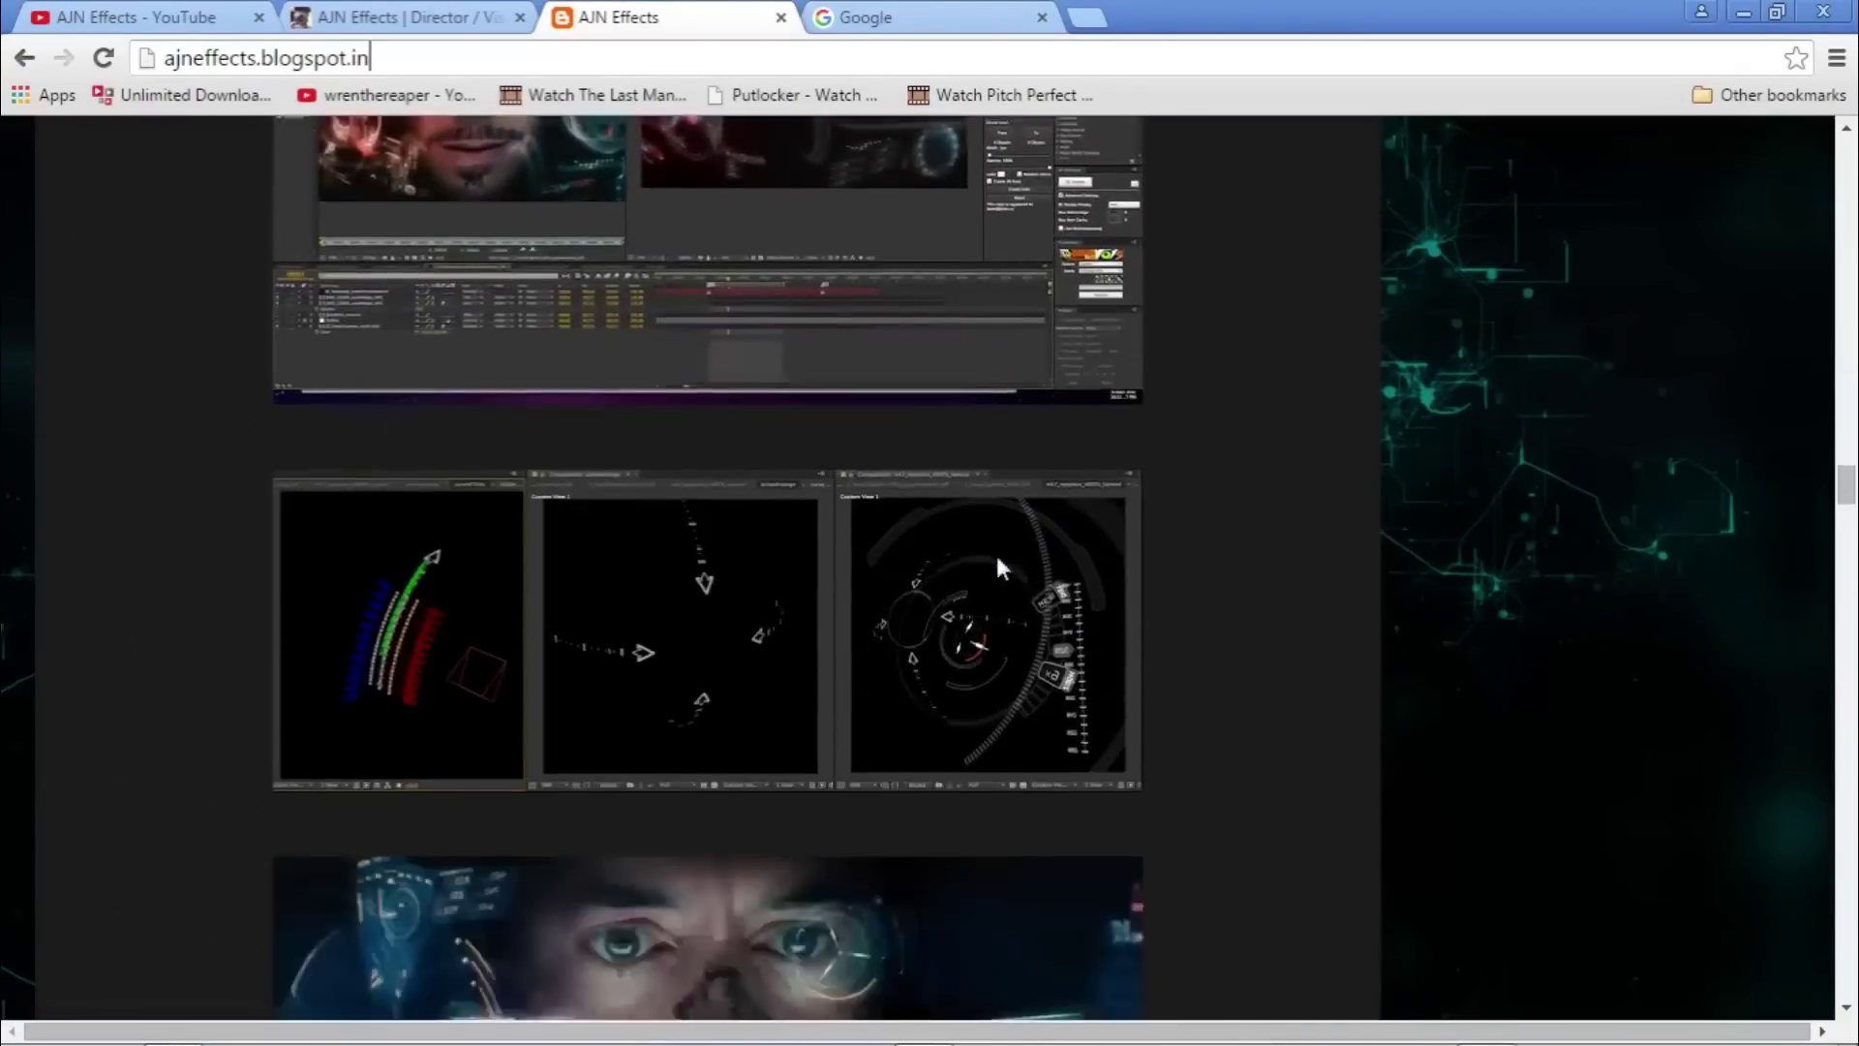
{"action": "scroll", "coordinate": [998, 563], "scroll_direction": "down", "scroll_amount": 4}
{"action": "scroll", "coordinate": [998, 570], "scroll_direction": "down", "scroll_amount": 5}
{"action": "scroll", "coordinate": [984, 594], "scroll_direction": "up", "scroll_amount": 1}
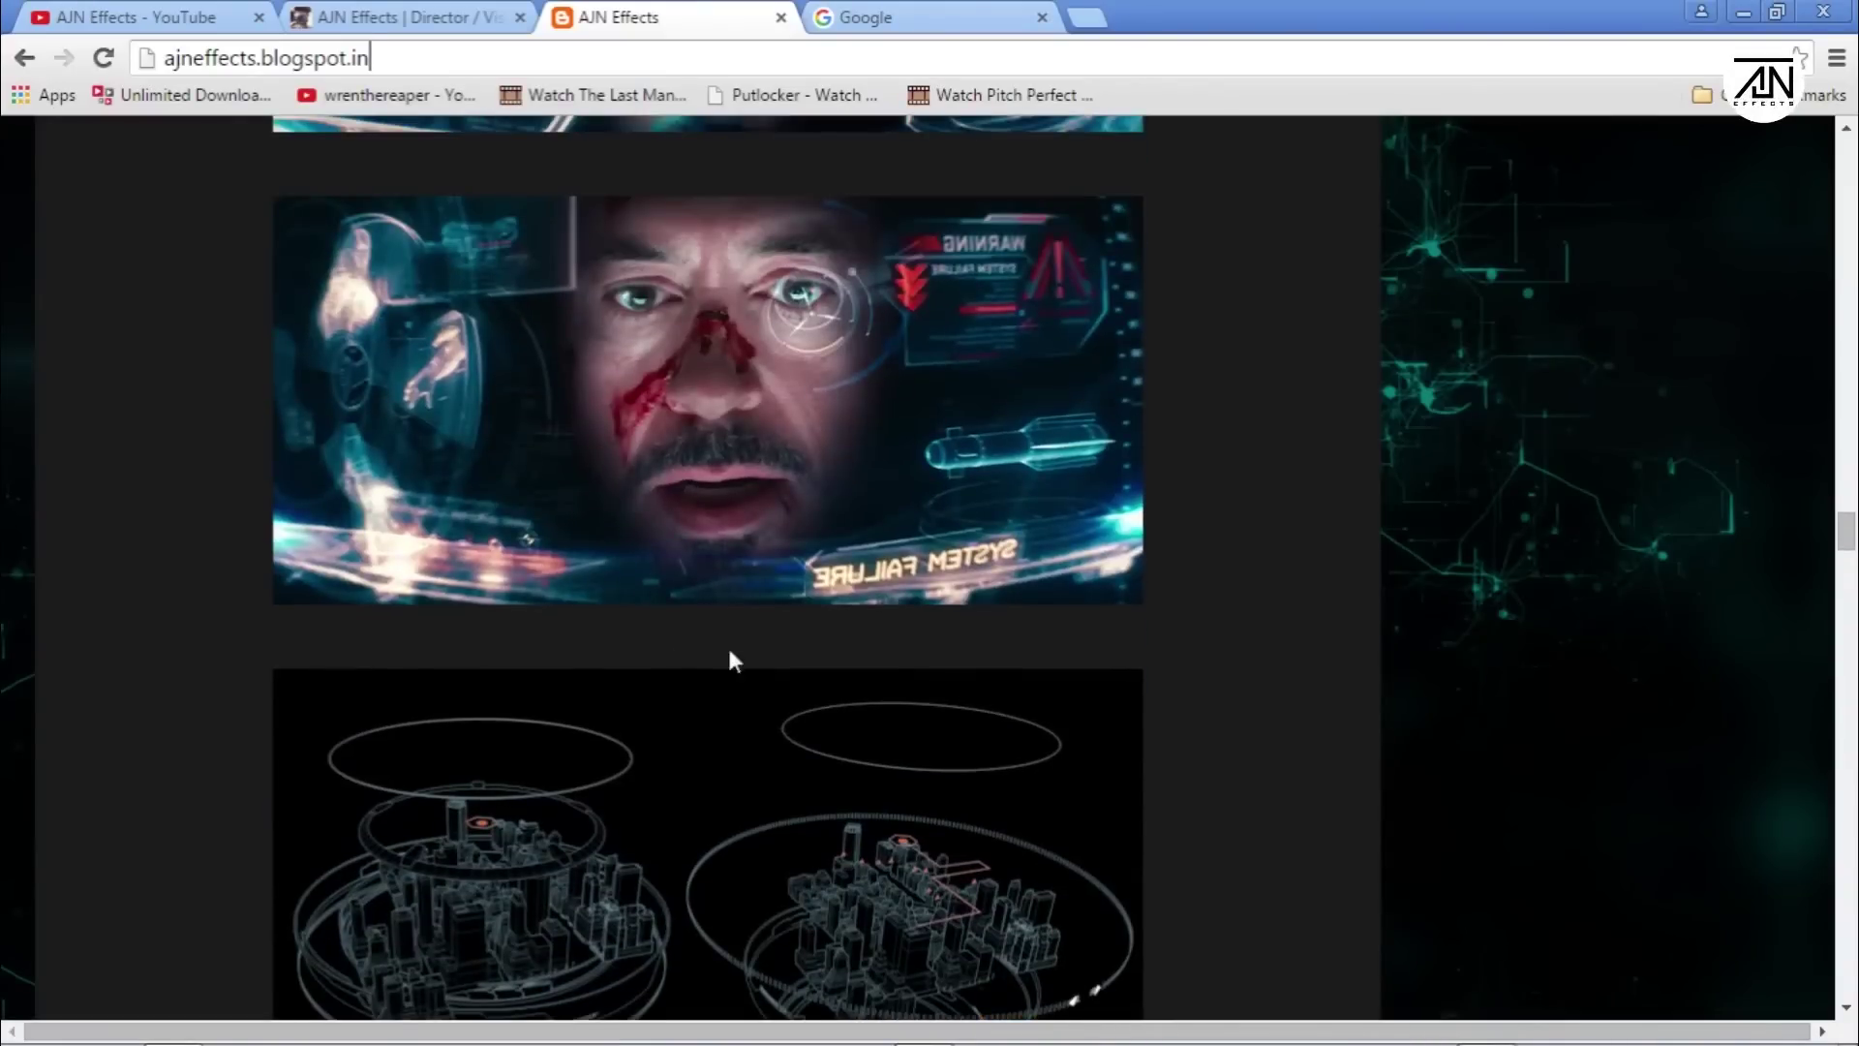
{"action": "scroll", "coordinate": [731, 656], "scroll_direction": "down", "scroll_amount": 5}
{"action": "scroll", "coordinate": [1128, 639], "scroll_direction": "up", "scroll_amount": 1}
{"action": "scroll", "coordinate": [1416, 640], "scroll_direction": "up", "scroll_amount": 6}
{"action": "scroll", "coordinate": [1369, 654], "scroll_direction": "up", "scroll_amount": 8}
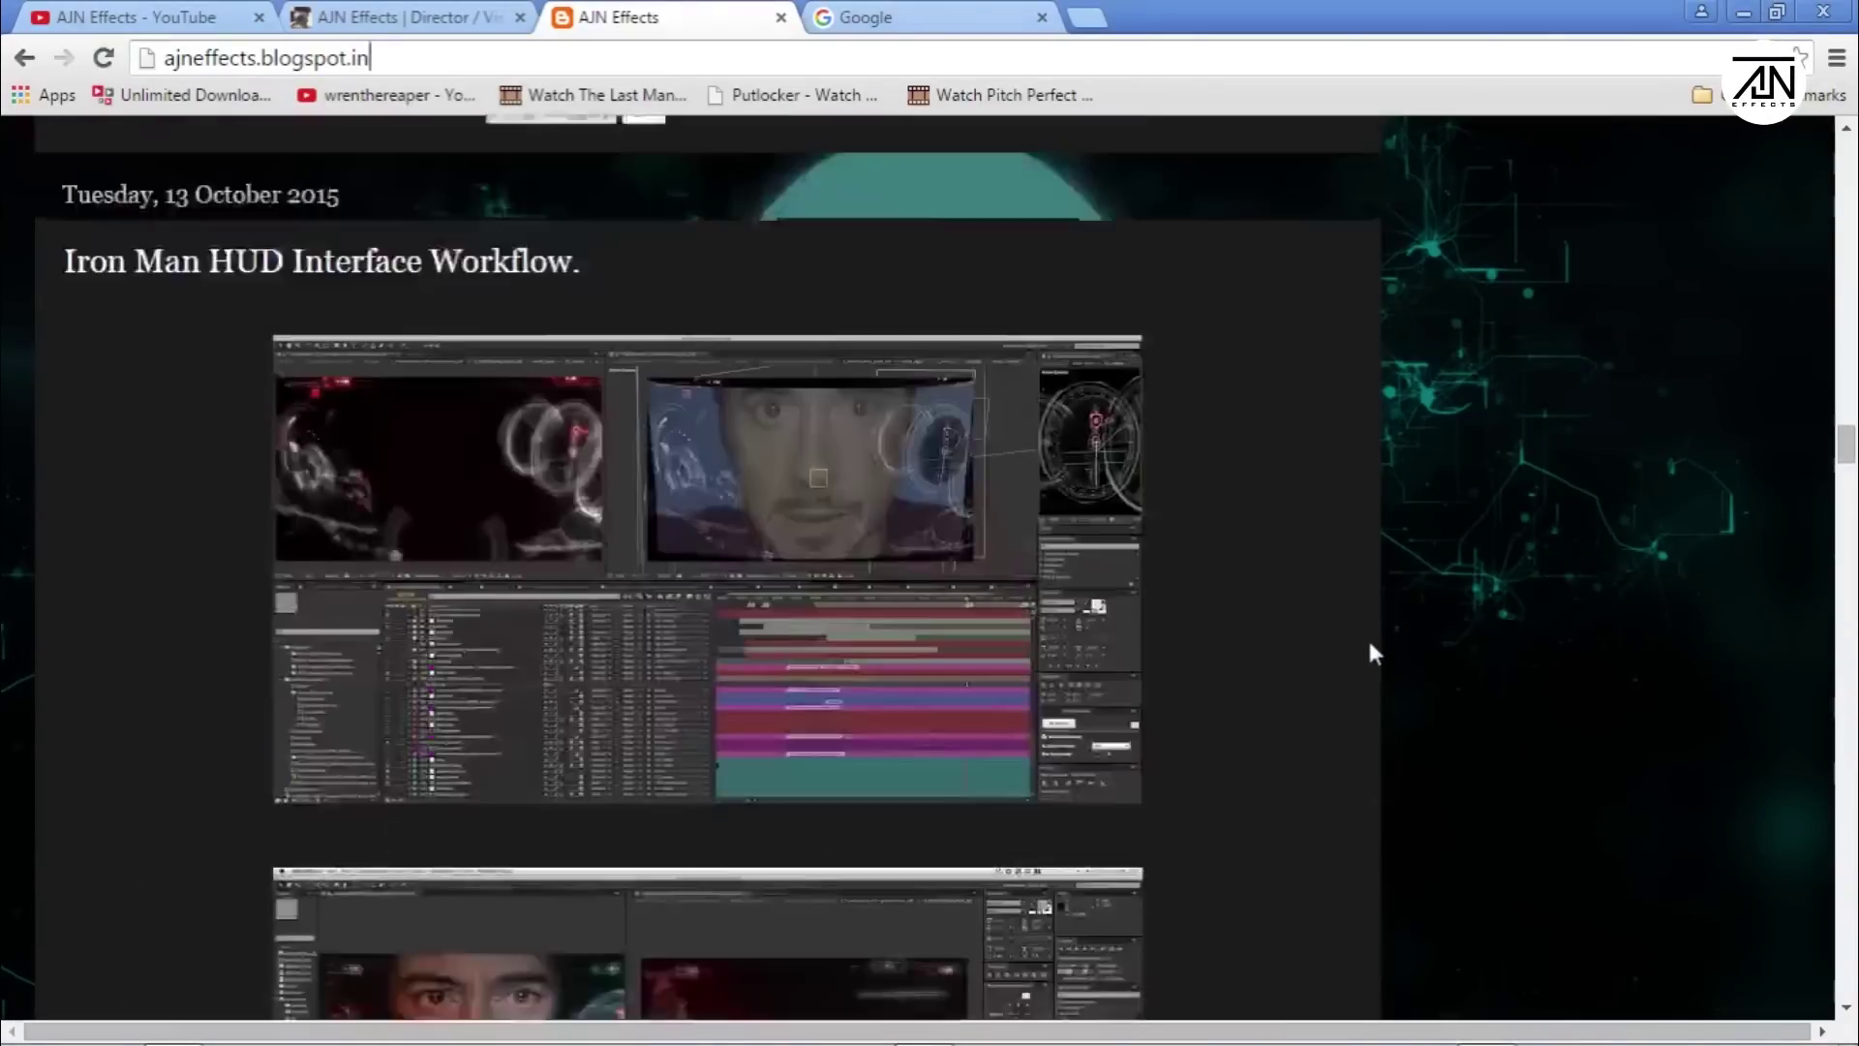
{"action": "scroll", "coordinate": [1370, 654], "scroll_direction": "up", "scroll_amount": 5}
{"action": "scroll", "coordinate": [1278, 638], "scroll_direction": "up", "scroll_amount": 5}
{"action": "scroll", "coordinate": [1033, 451], "scroll_direction": "up", "scroll_amount": 5}
{"action": "scroll", "coordinate": [988, 407], "scroll_direction": "up", "scroll_amount": 4}
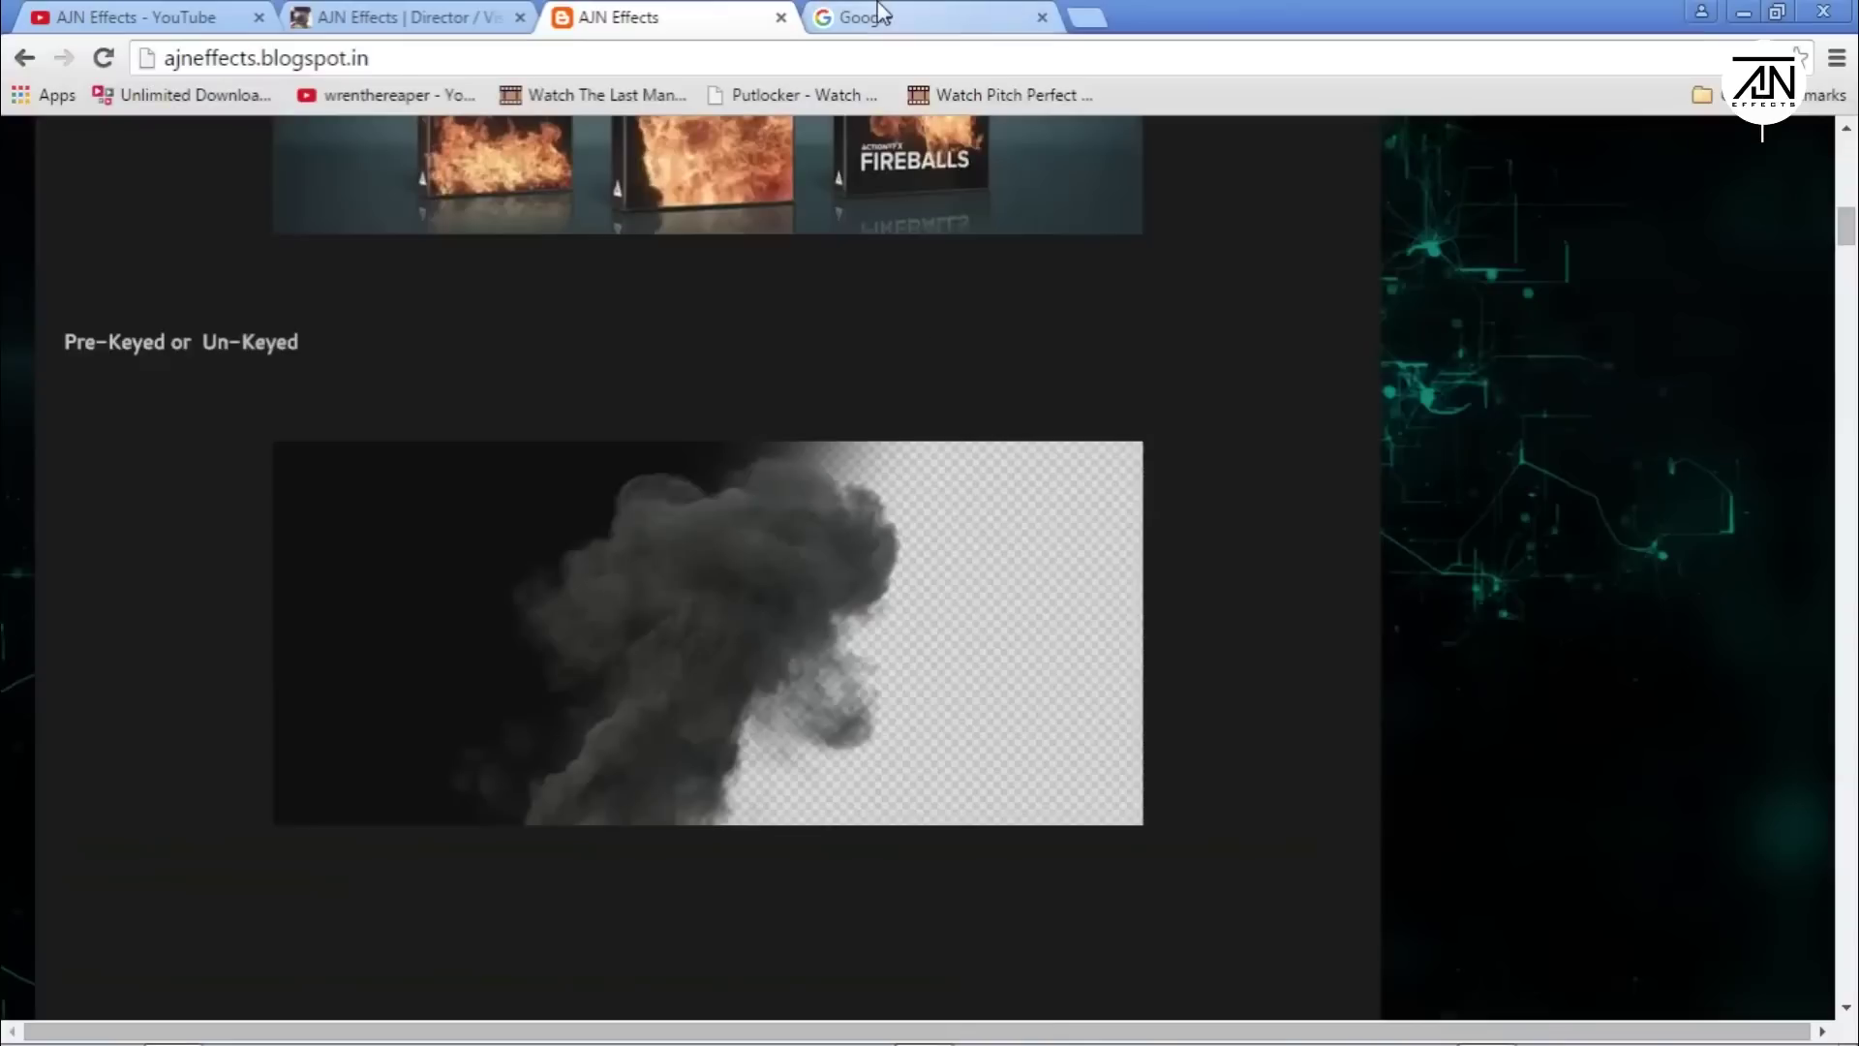
Search Google for 'ajneffects' to list the creator's YouTube, Facebook and blog pages
{"action": "left_click", "coordinate": [880, 14]}
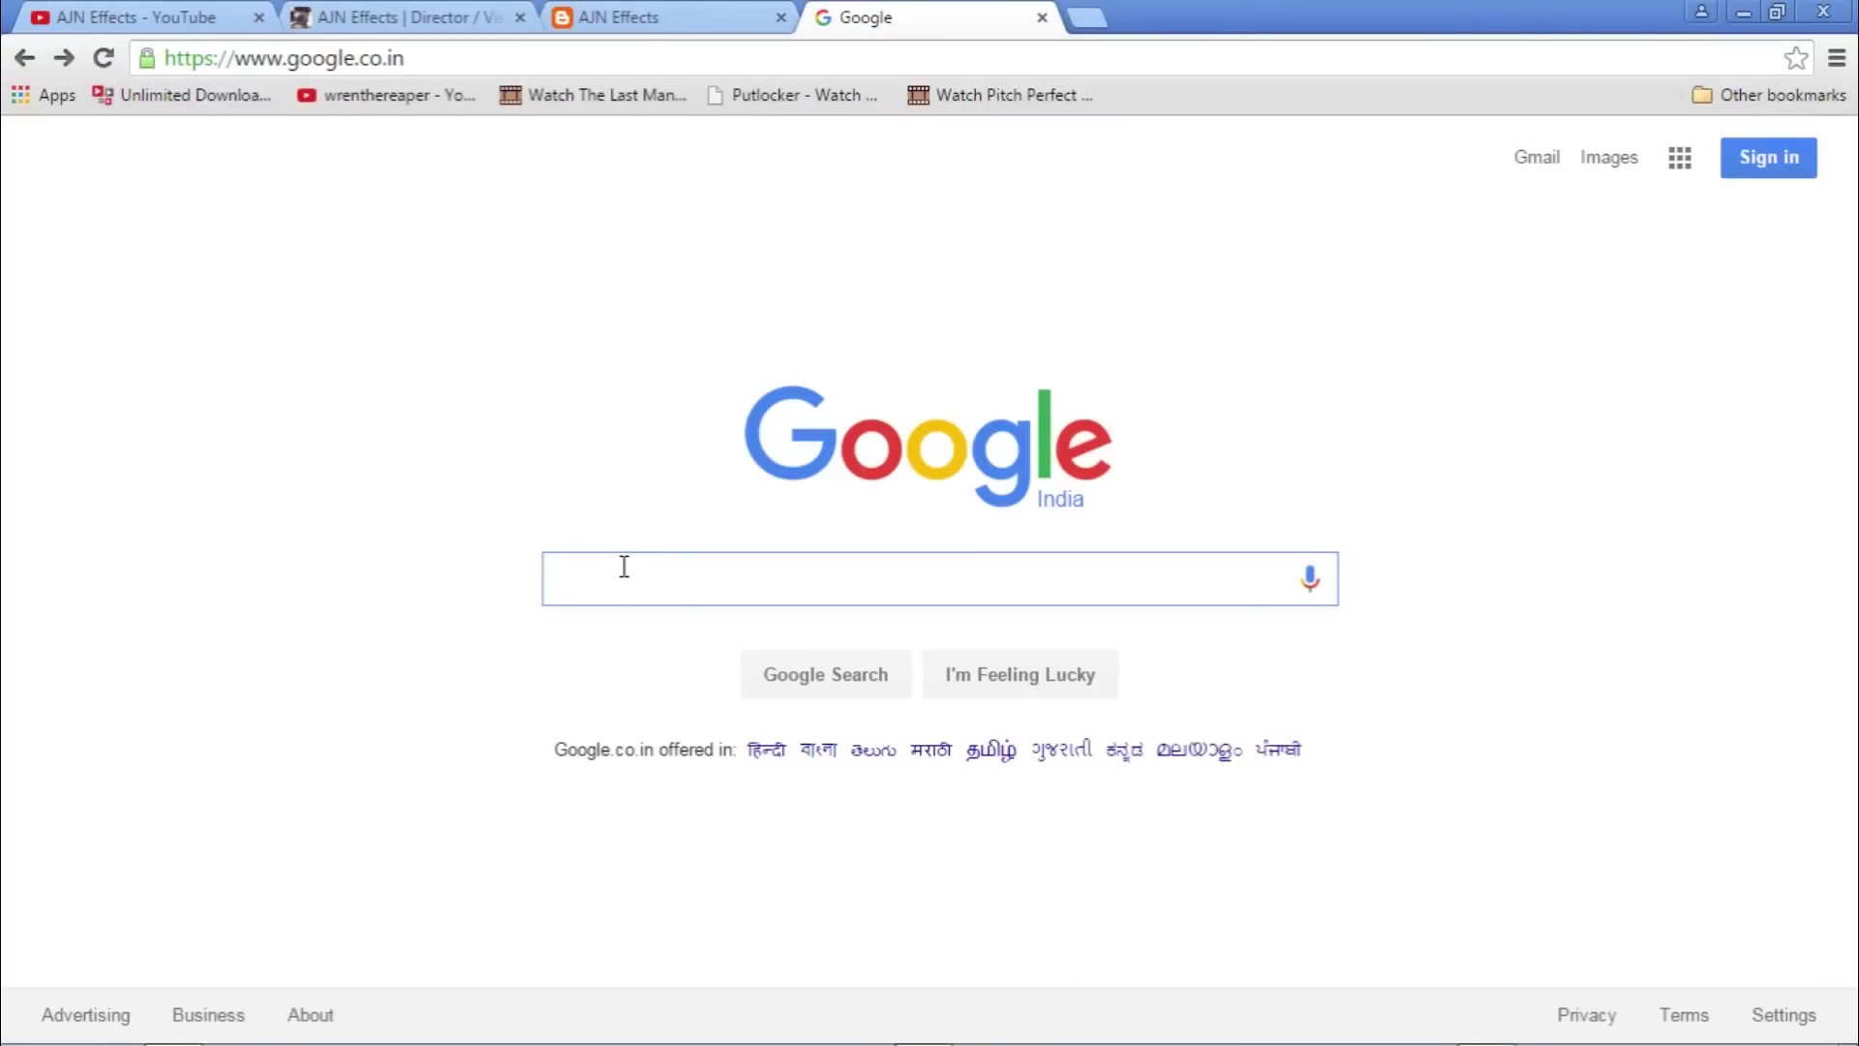
{"action": "type", "text": "ajneff"}
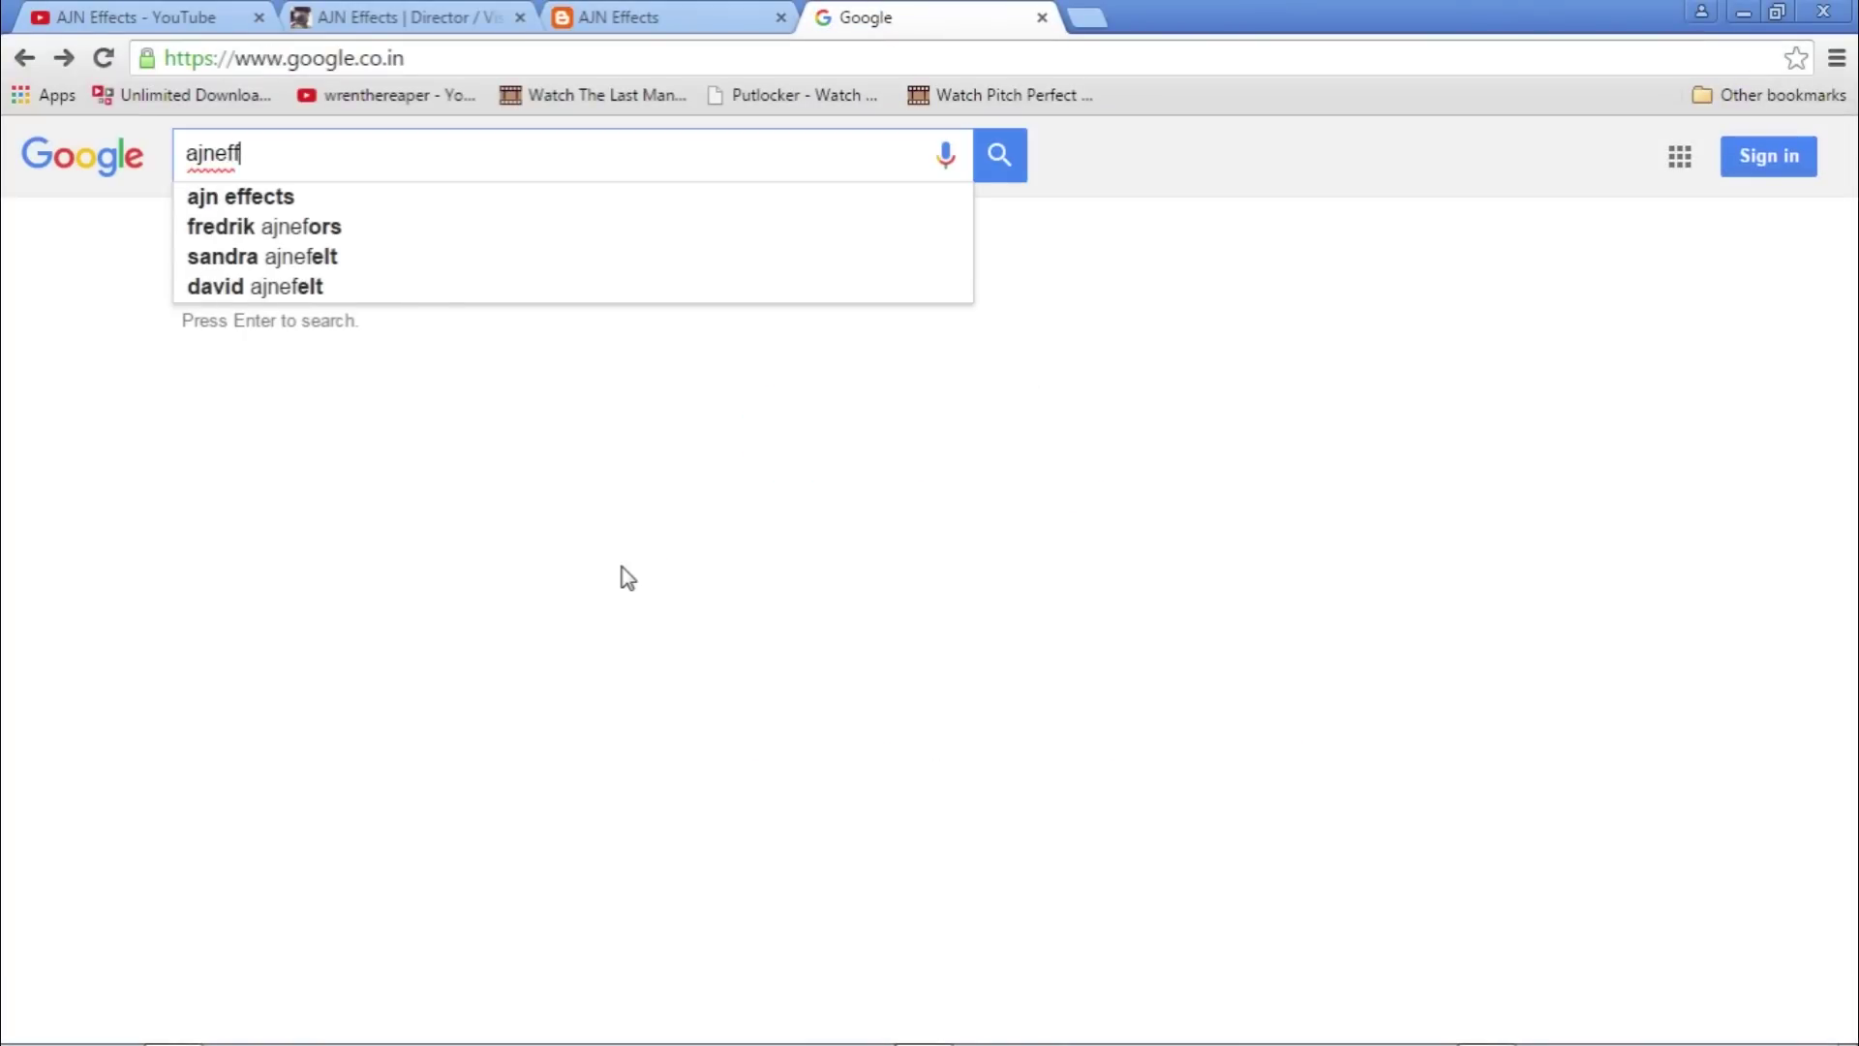
{"action": "type", "text": "ects"}
{"action": "key", "text": "Return"}
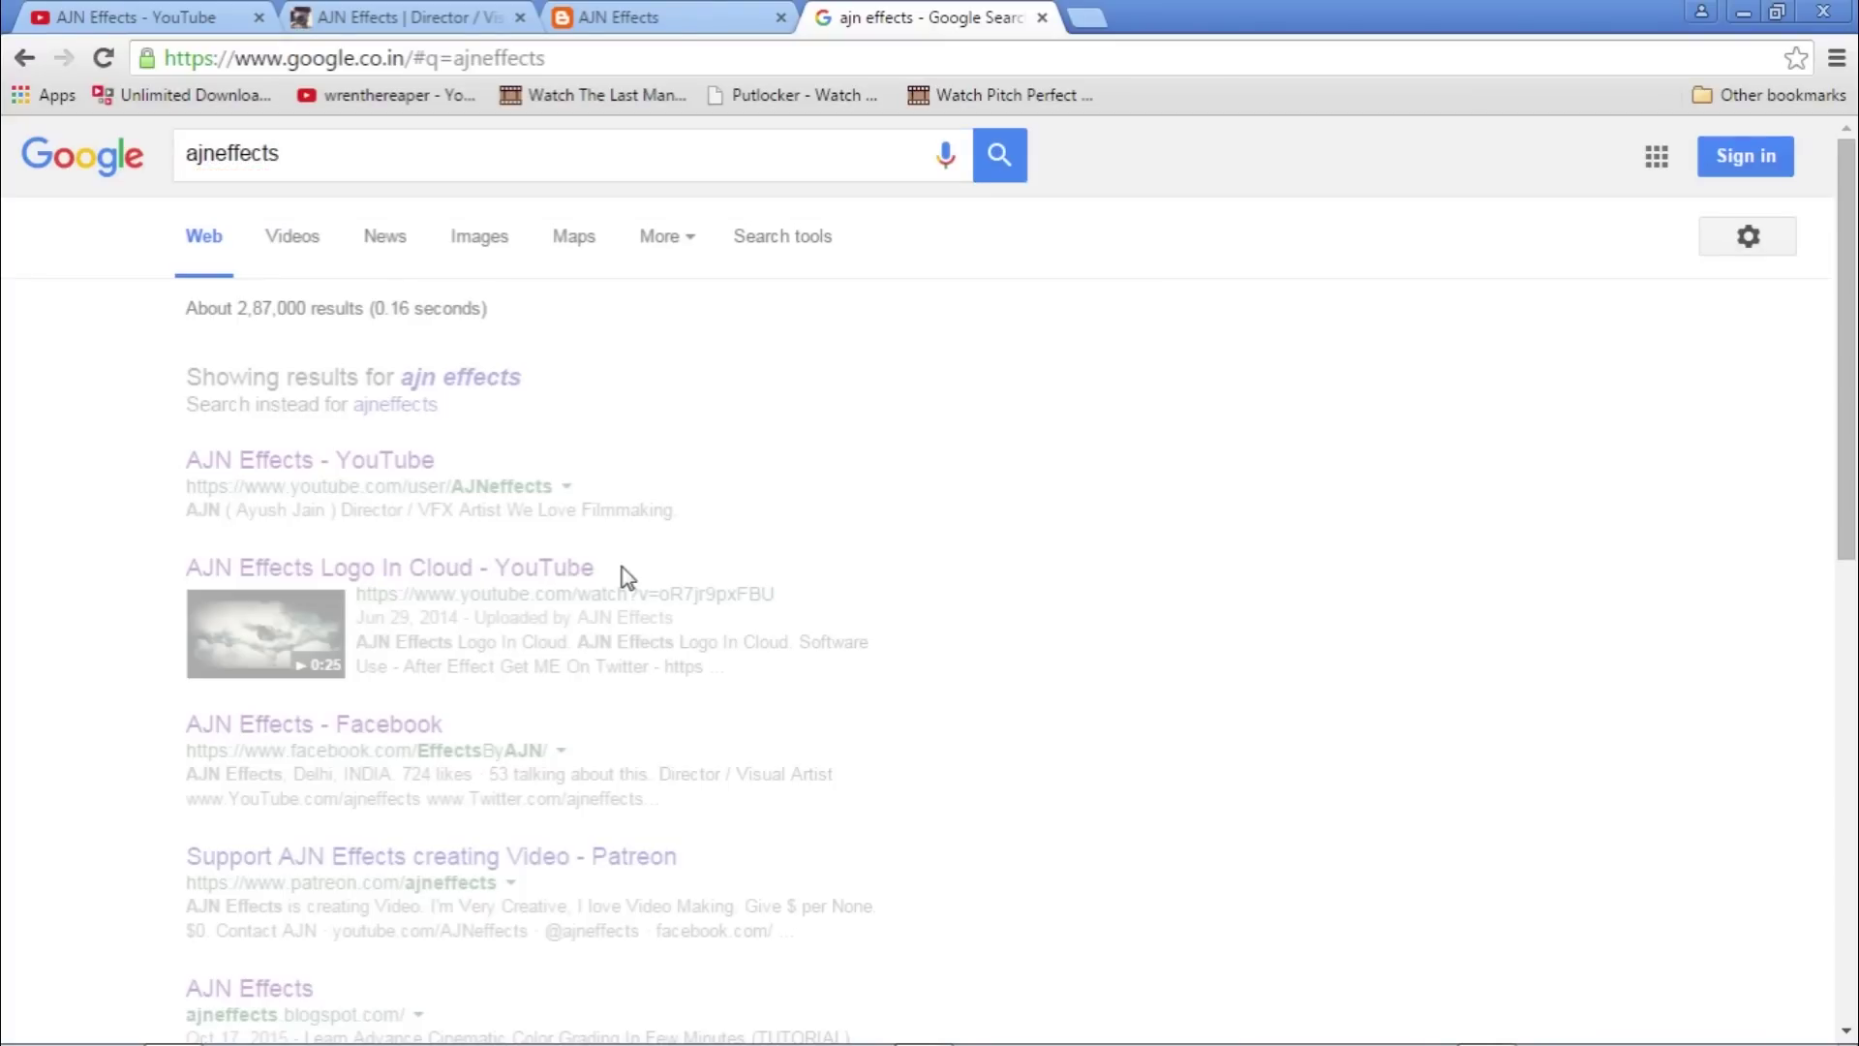
{"action": "scroll", "coordinate": [266, 515], "scroll_direction": "down", "scroll_amount": 1}
{"action": "scroll", "coordinate": [279, 756], "scroll_direction": "down", "scroll_amount": 2}
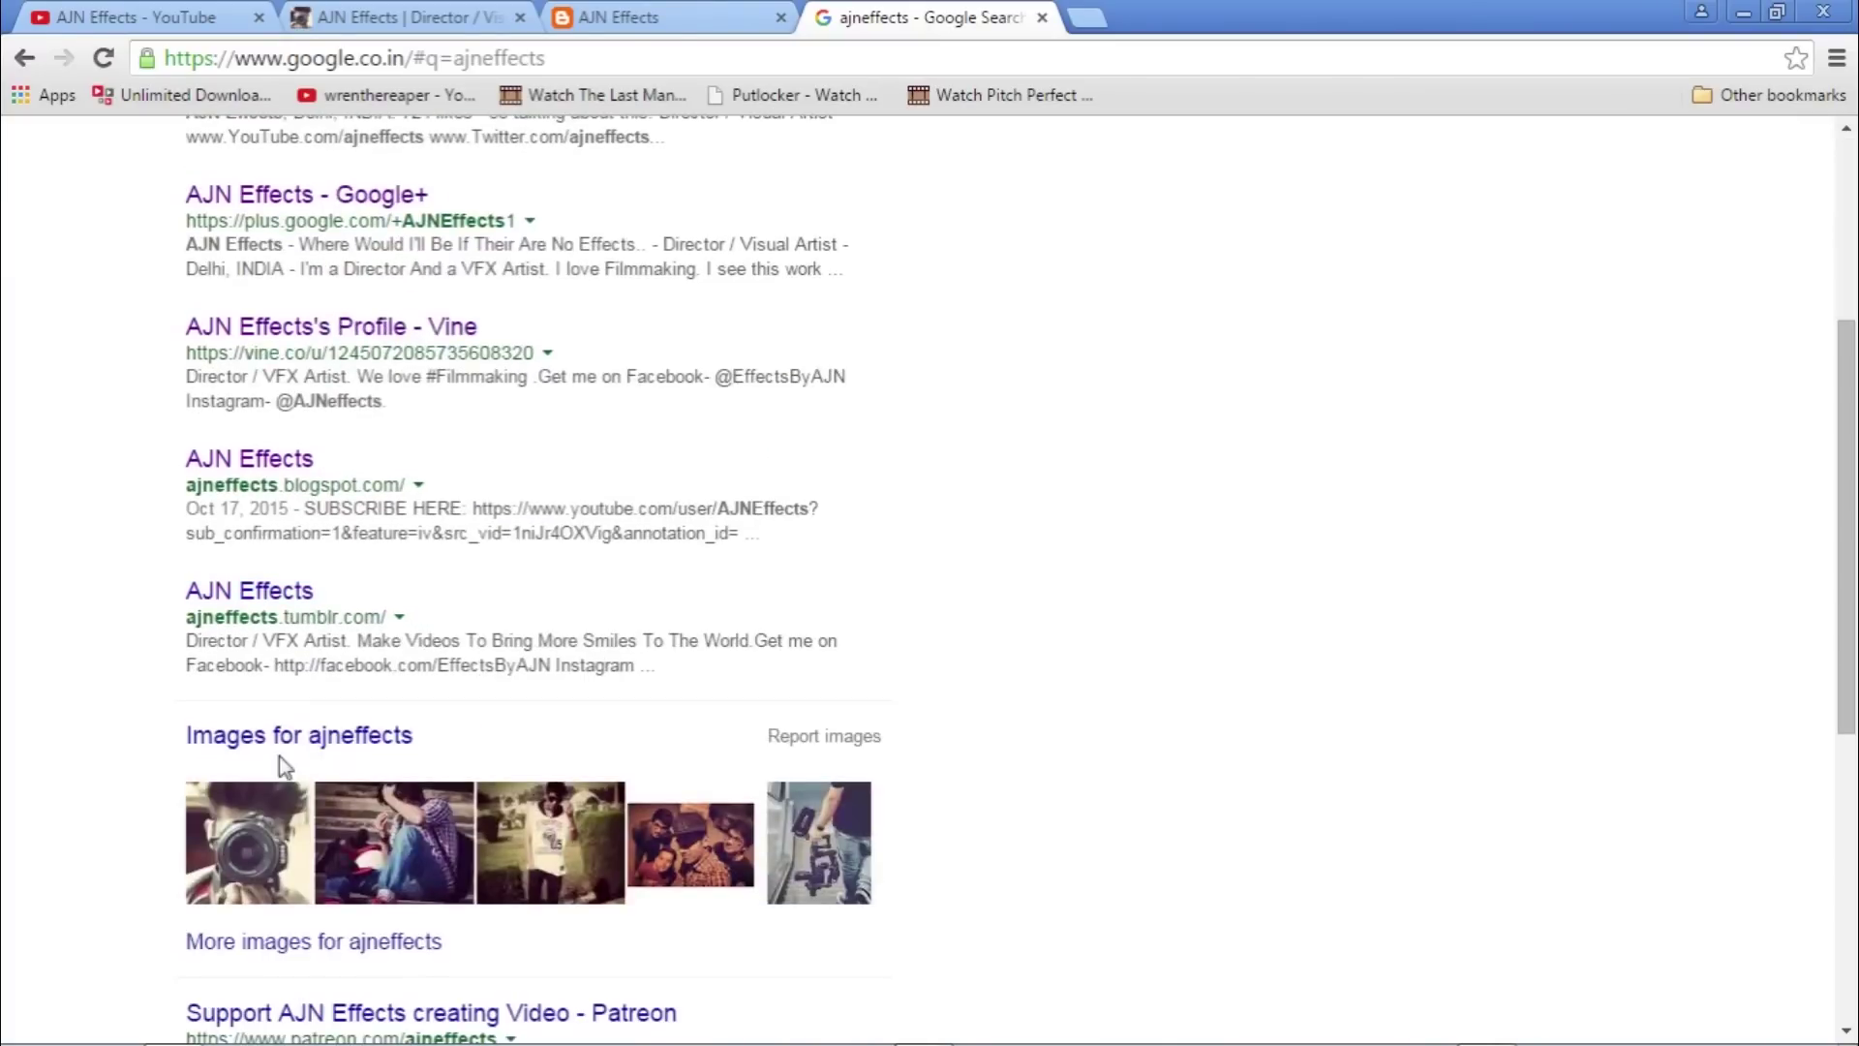
{"action": "scroll", "coordinate": [280, 755], "scroll_direction": "down", "scroll_amount": 2}
{"action": "scroll", "coordinate": [478, 780], "scroll_direction": "down", "scroll_amount": 1}
{"action": "scroll", "coordinate": [294, 610], "scroll_direction": "up", "scroll_amount": 7}
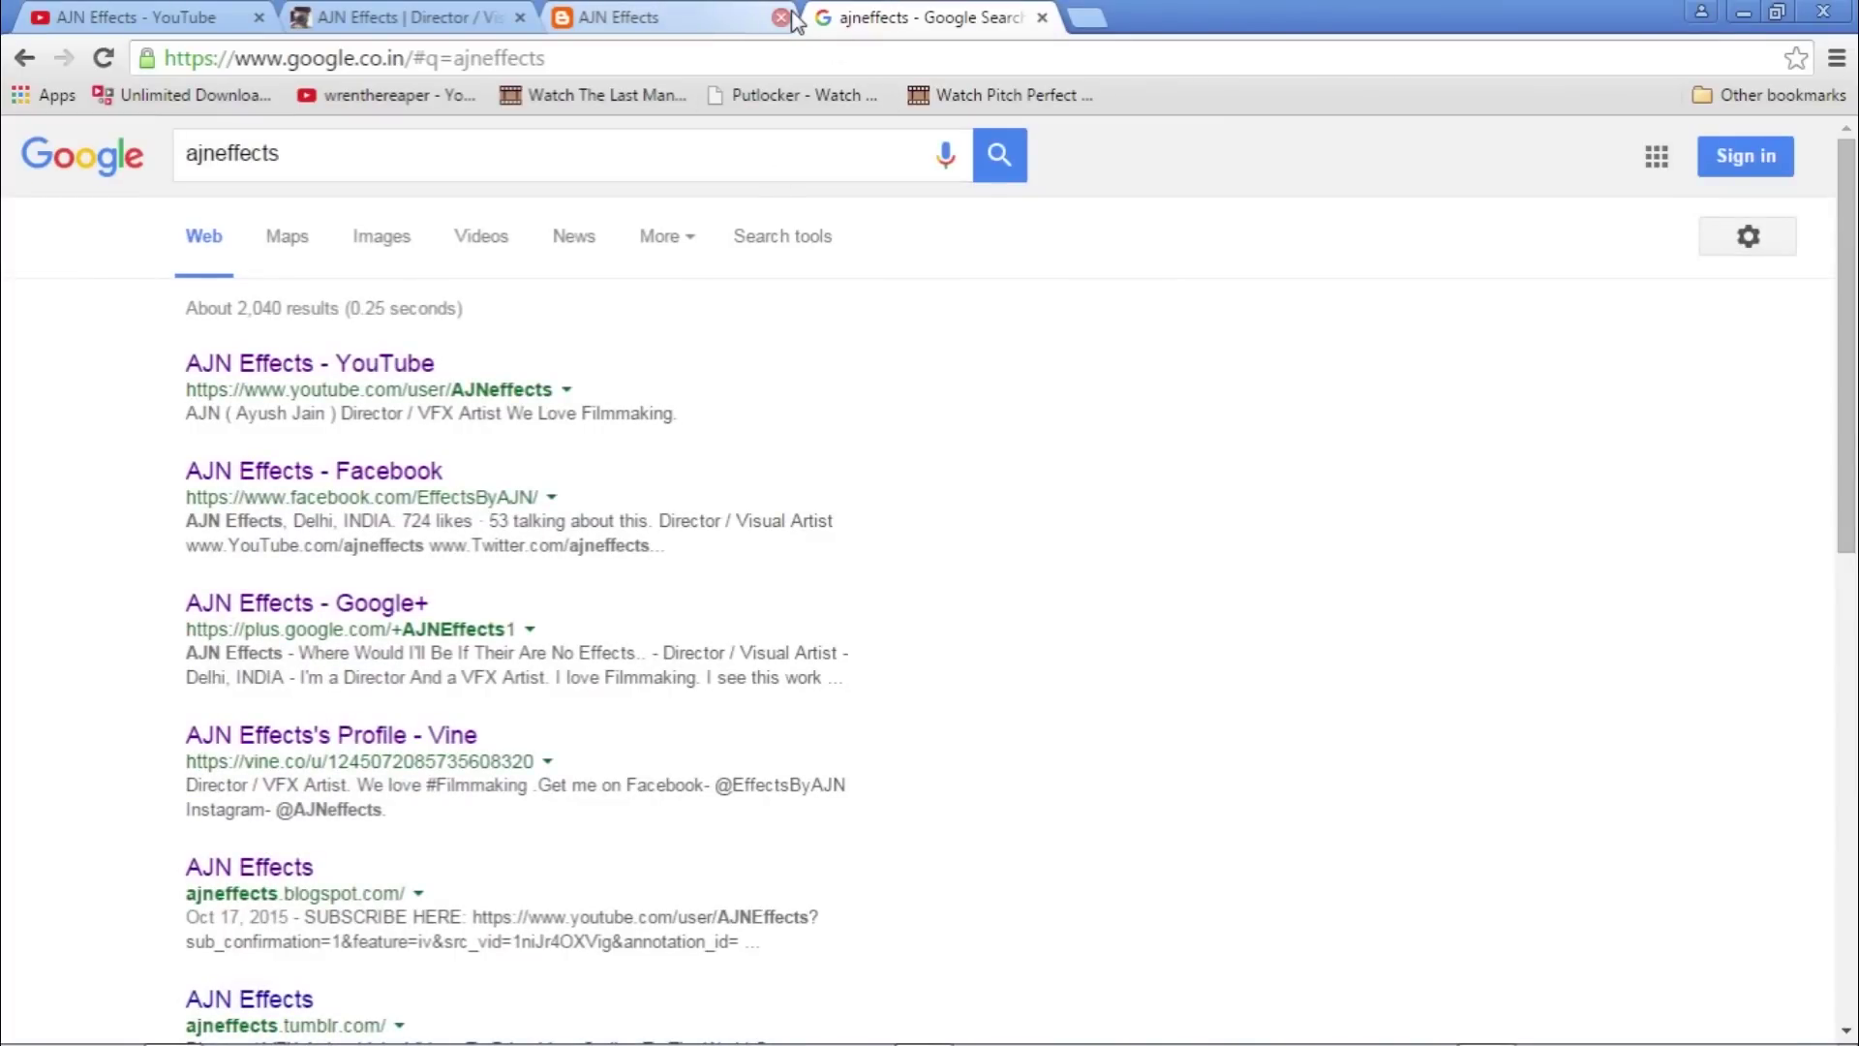
Switch from Chrome back to the Untitled Project in After Effects
{"action": "key", "text": "alt+Tab"}
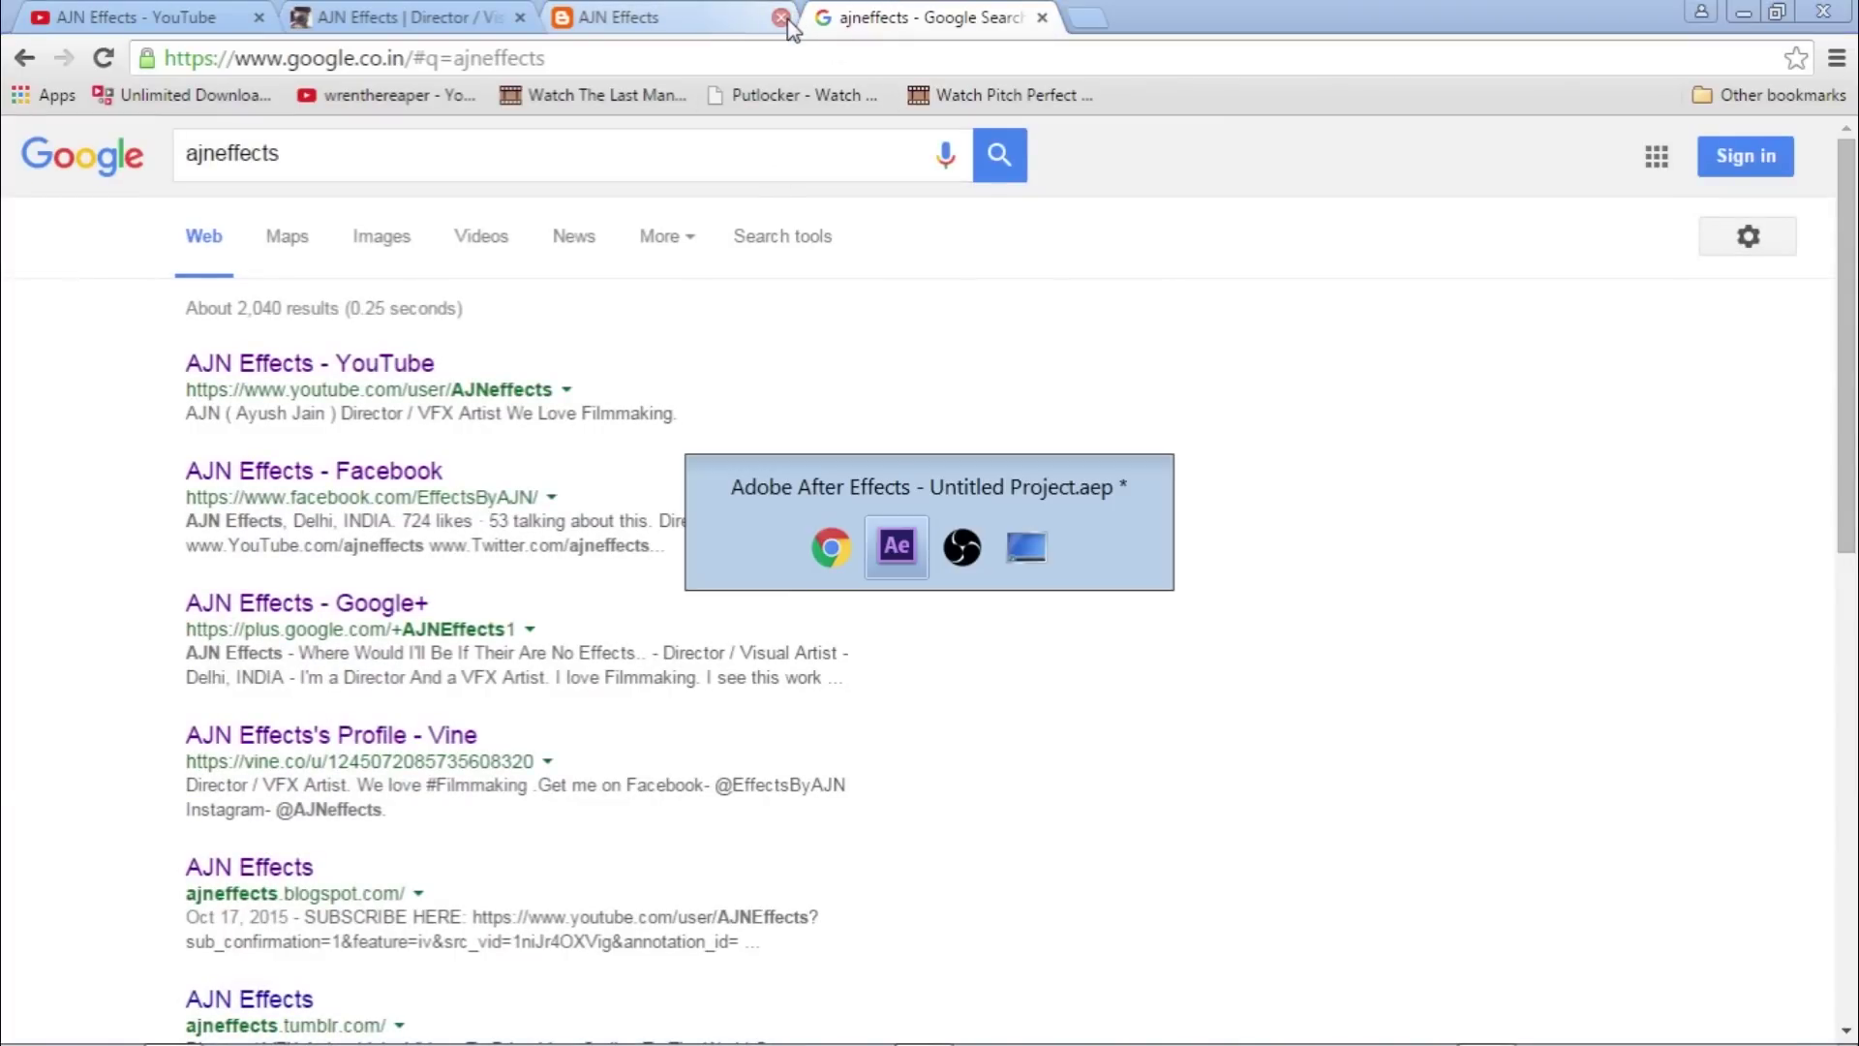